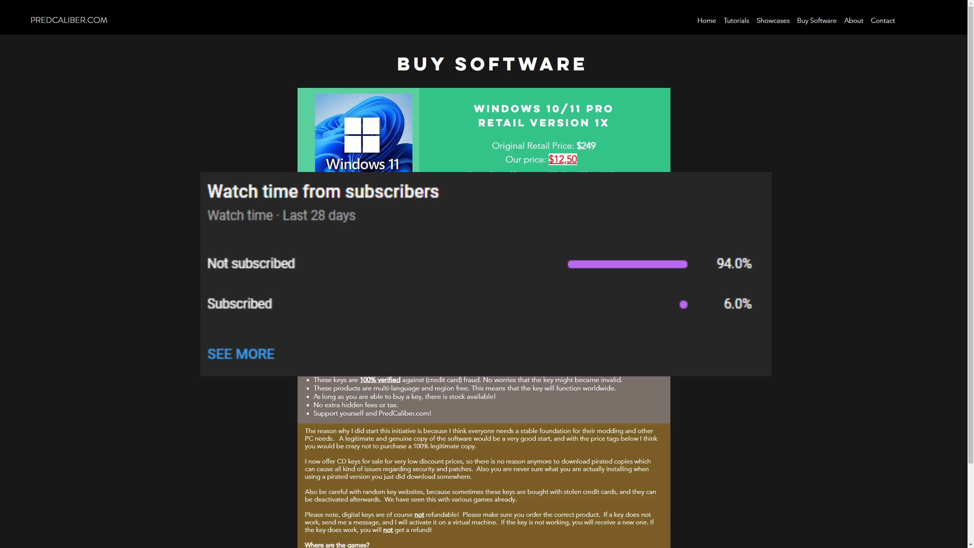
pyautogui.click(531, 201)
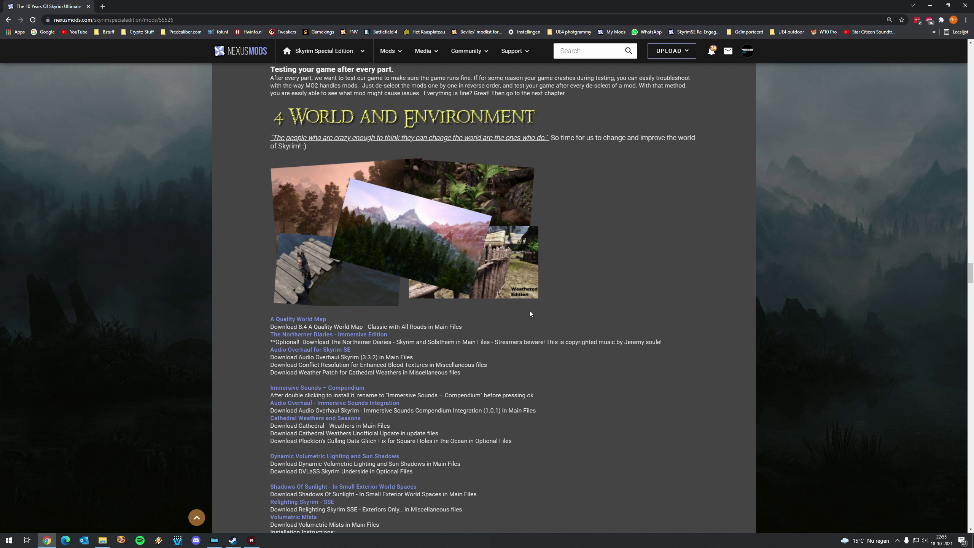
# Step: Examine the downloads and installation instructions listed in the guide's World and Environment chapter
pyautogui.scroll(-5, 533, 309)
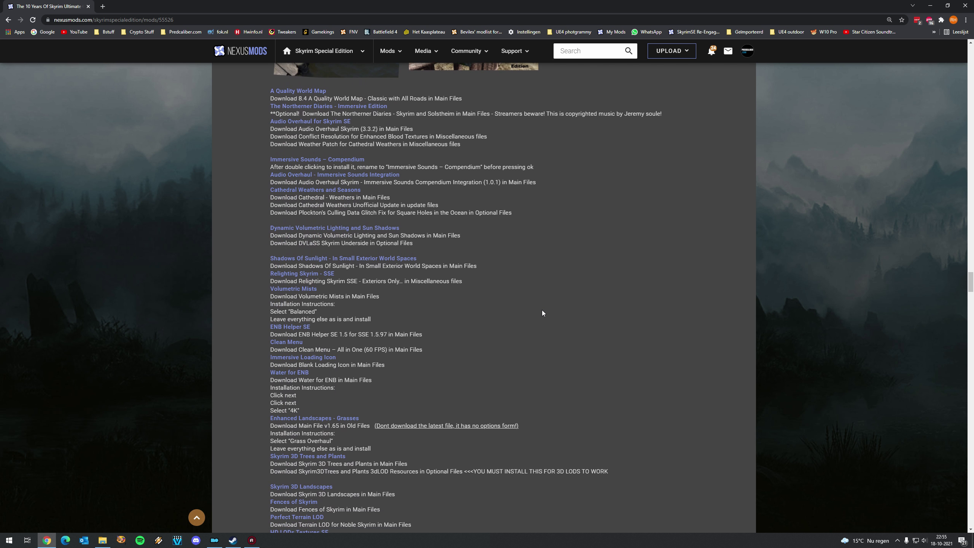
pyautogui.scroll(-2, 534, 307)
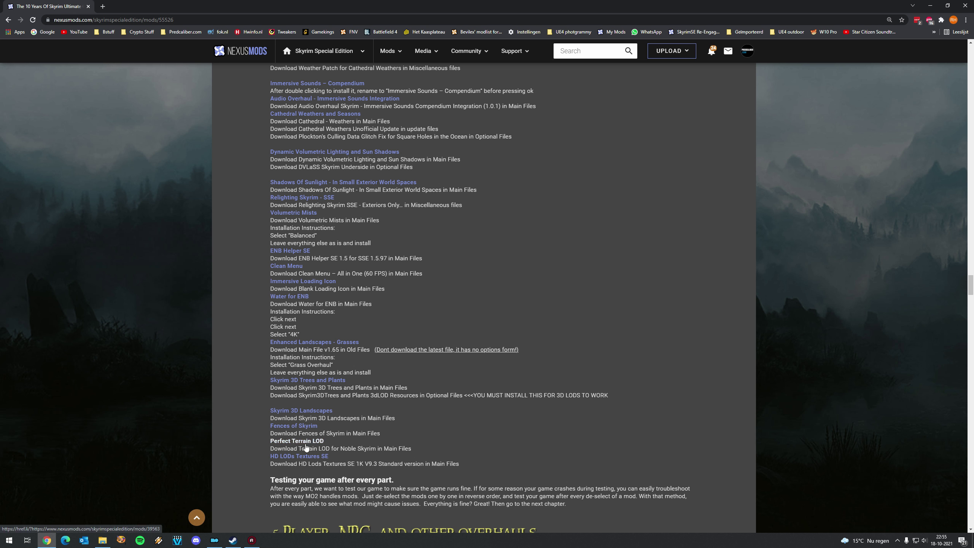
pyautogui.scroll(2, 372, 414)
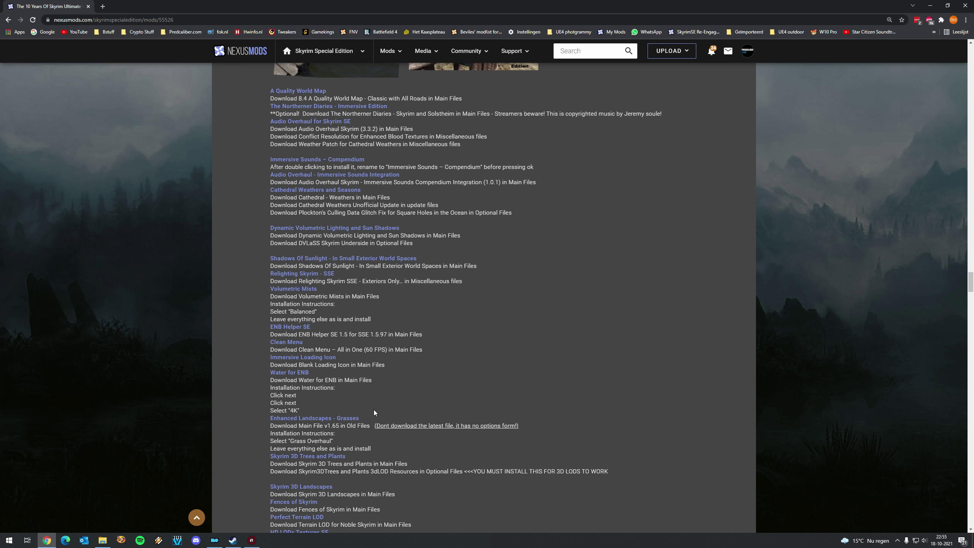
pyautogui.scroll(1, 360, 366)
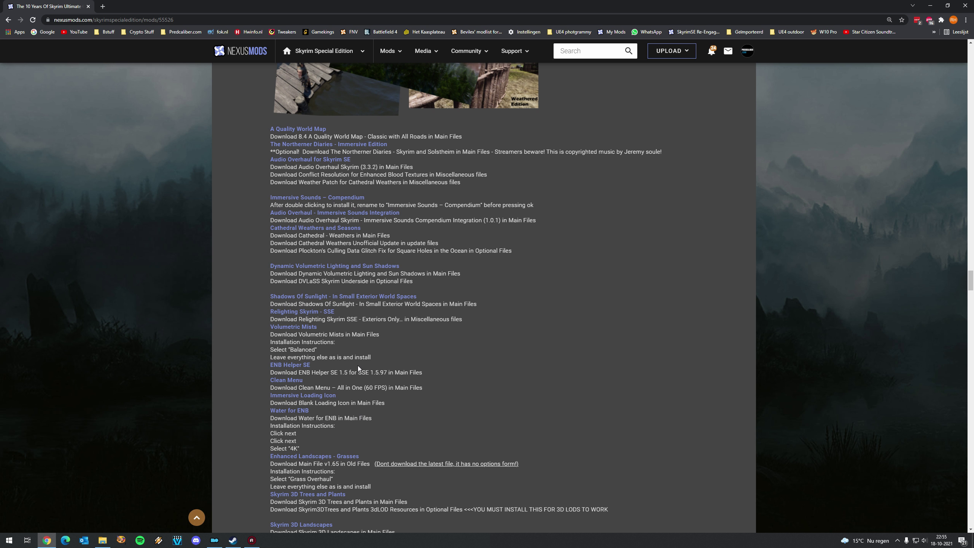
pyautogui.scroll(2, 358, 365)
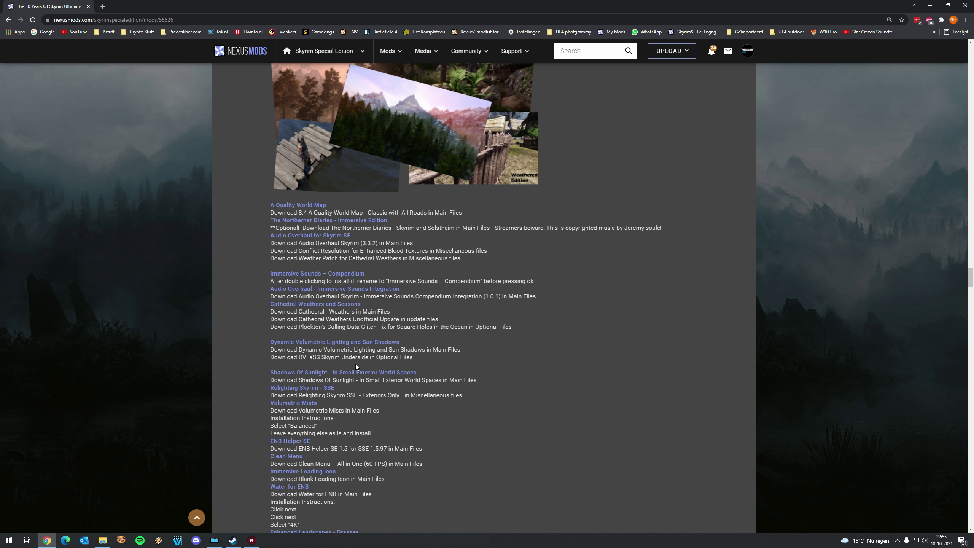
pyautogui.scroll(3, 346, 362)
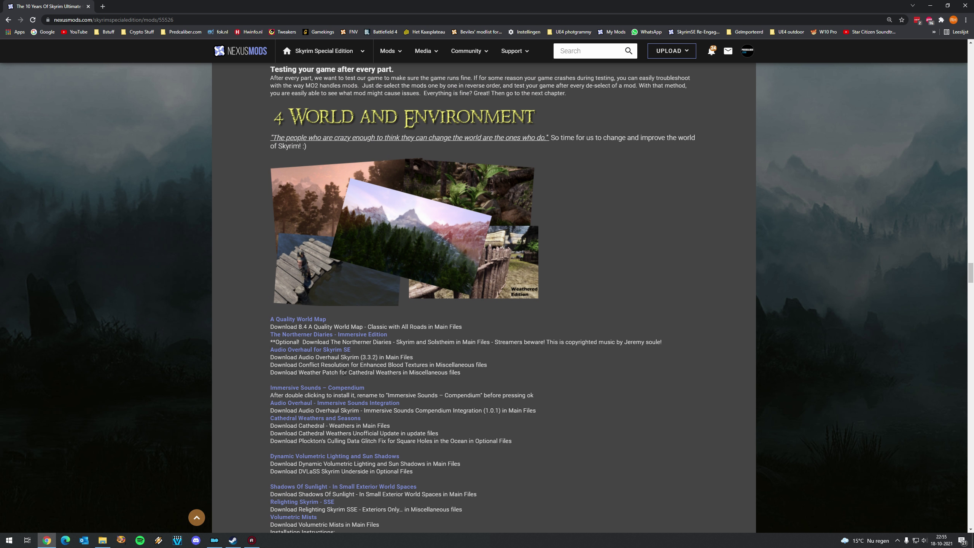
pyautogui.scroll(-1, 346, 362)
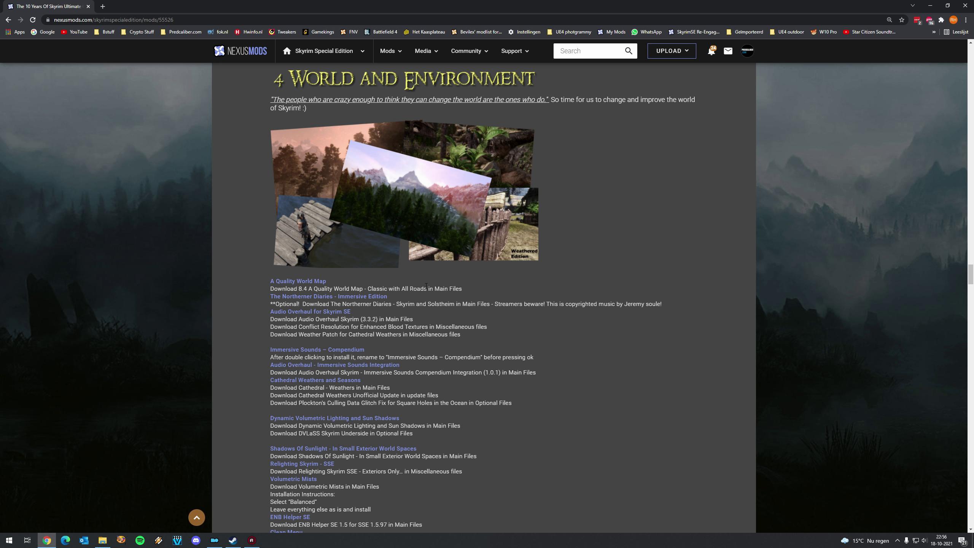
# Step: Arrange the browser and Mod Organizer side by side, with the guide at the World and Environment chapter
pyautogui.click(220, 541)
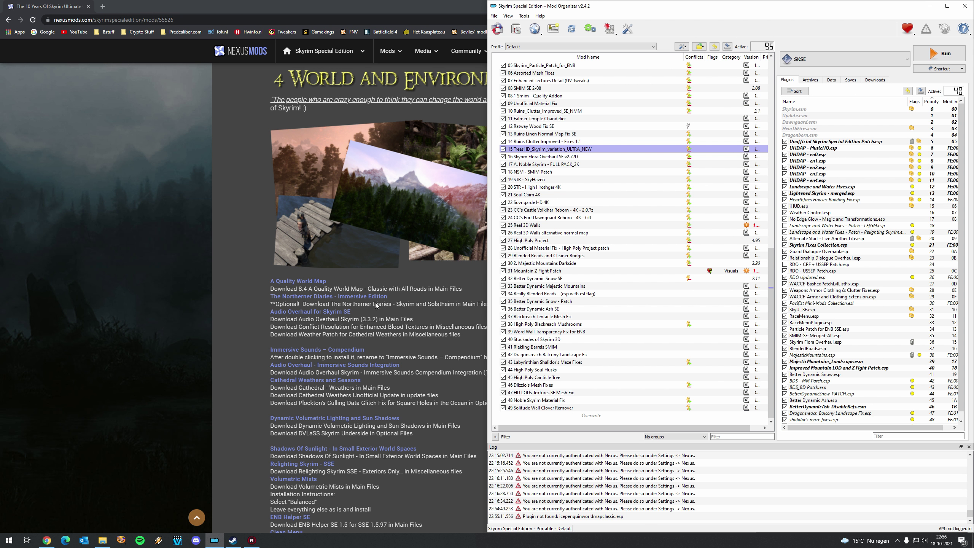
pyautogui.click(387, 280)
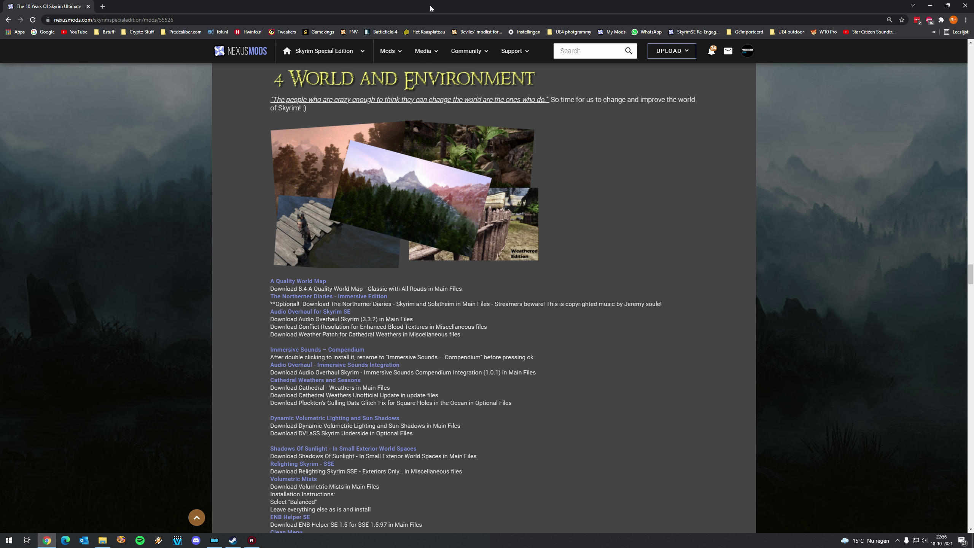
pyautogui.moveTo(430, 6); pyautogui.dragTo(2, 7)
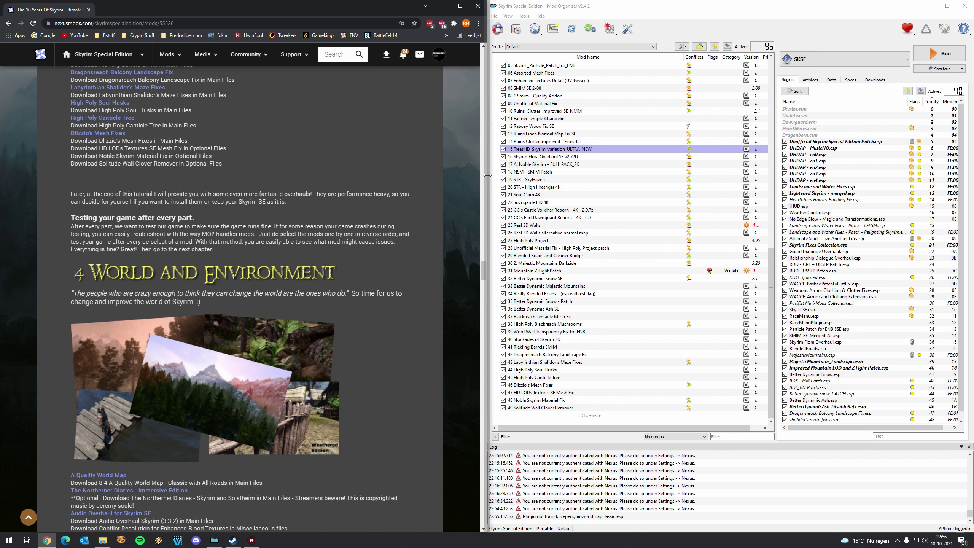
pyautogui.scroll(-4, 194, 274)
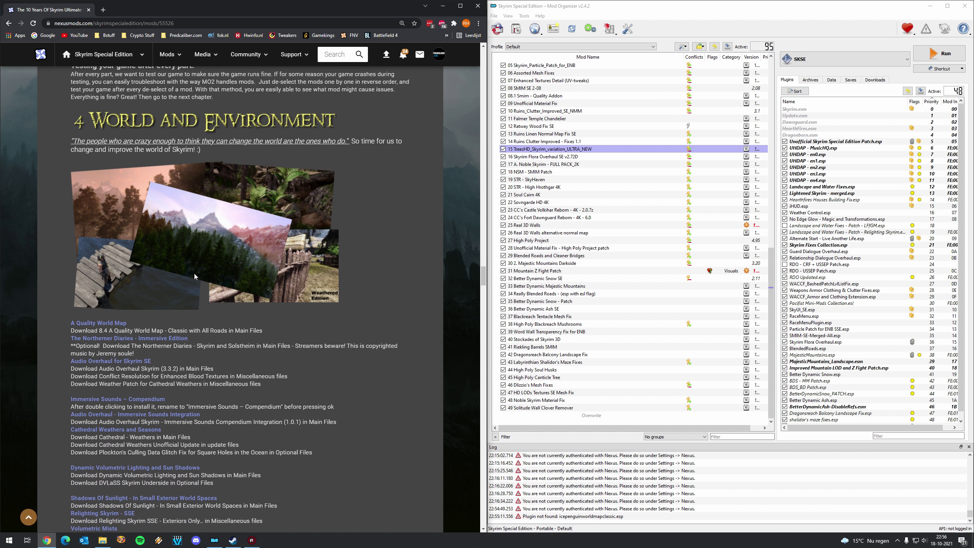
# Step: Manually install 01 A Quality World Map - Classic with All Roads from the 04 World and environment folder and enable it
pyautogui.click(517, 29)
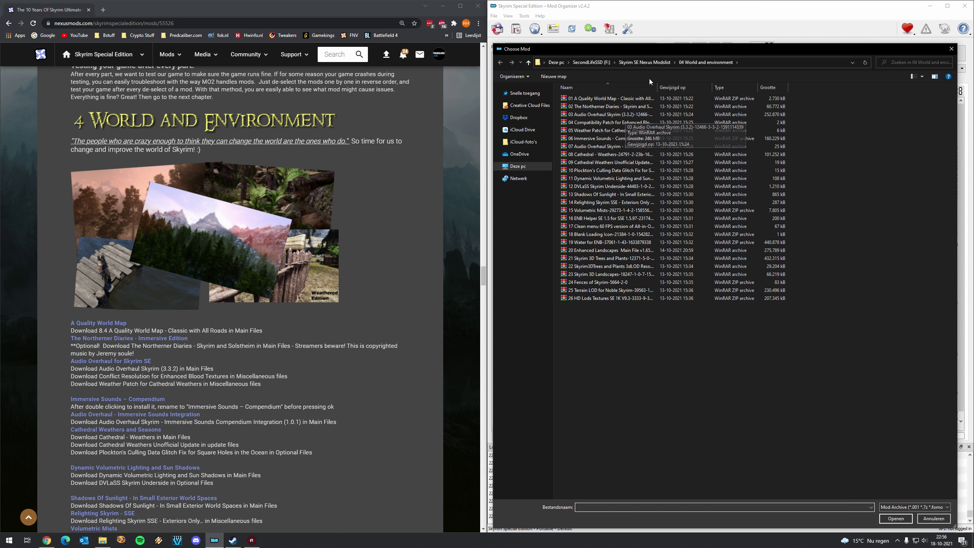
pyautogui.click(645, 62)
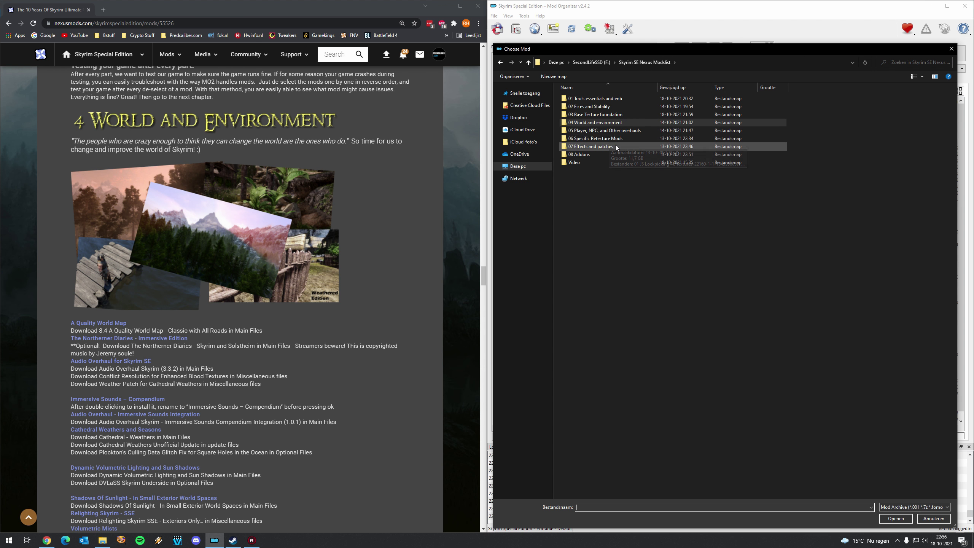
pyautogui.doubleClick(600, 125)
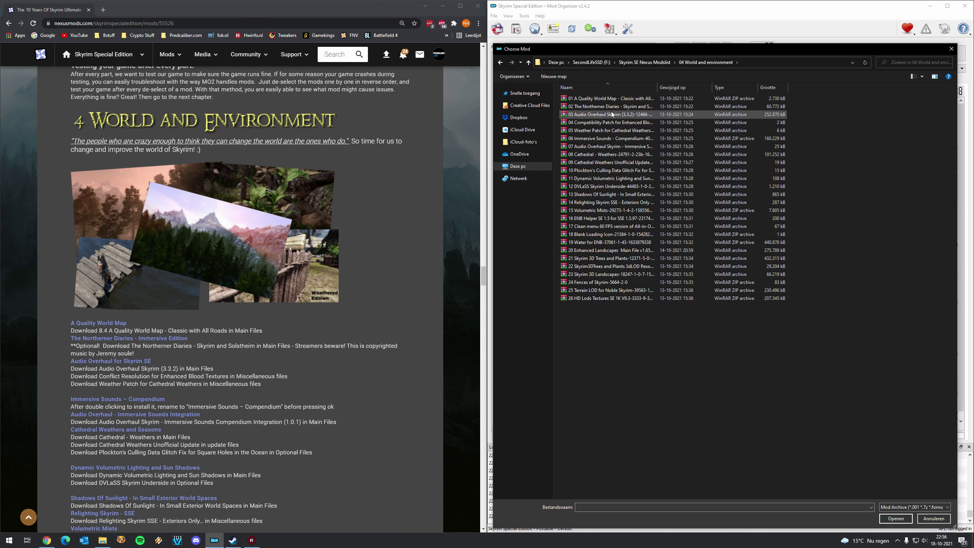
pyautogui.doubleClick(610, 100)
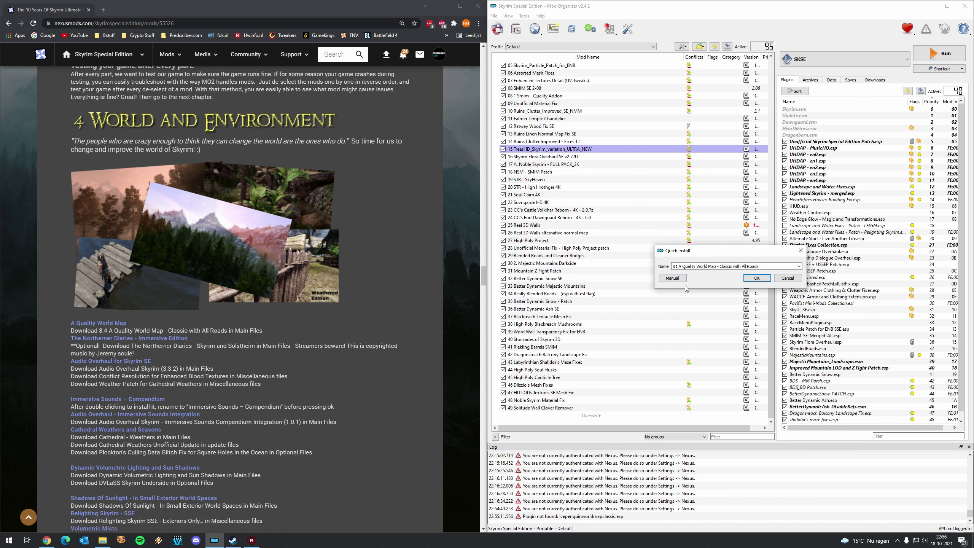
pyautogui.click(673, 278)
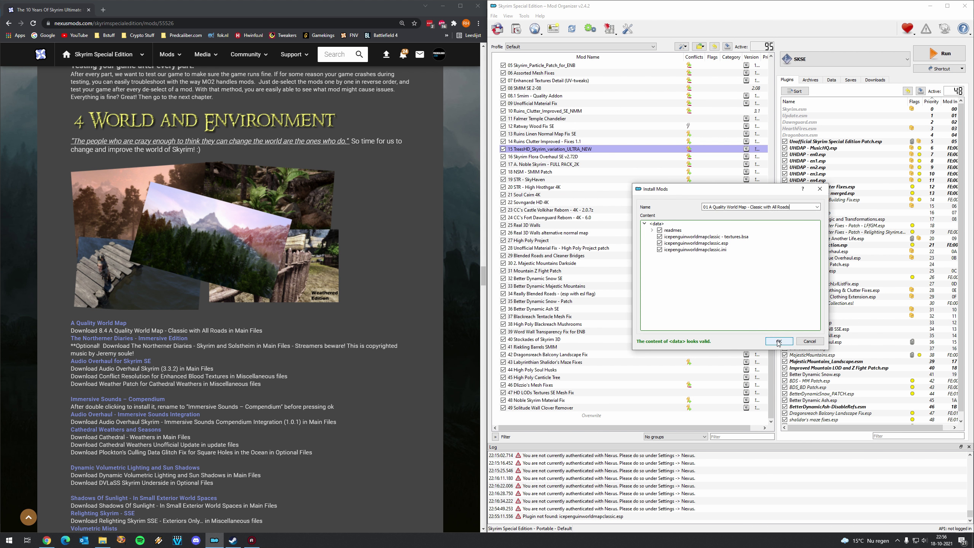
pyautogui.click(779, 341)
pyautogui.click(503, 416)
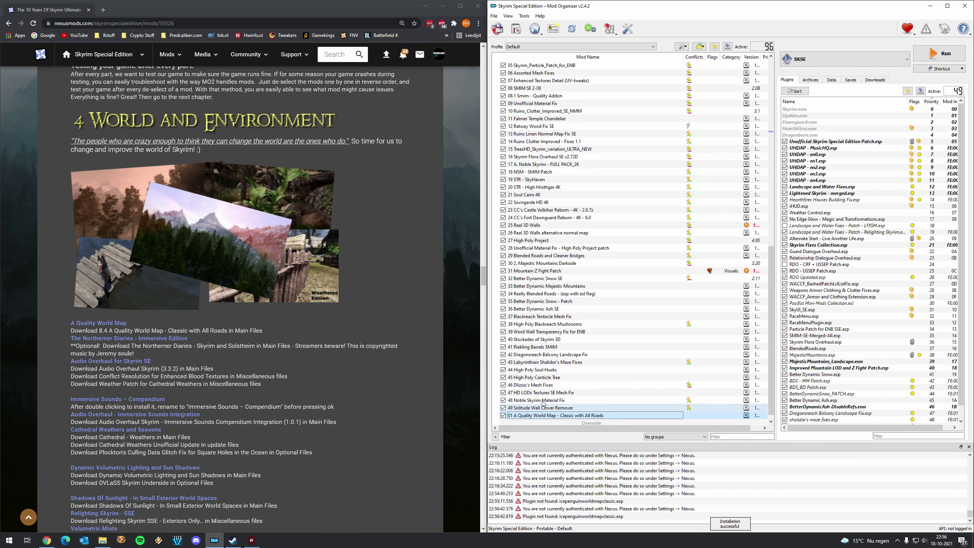
# Step: Install the archive 02 The Northerner Diaries - Skyrim and Solstheim in Mod Organizer and enable the mod
pyautogui.scroll(-1, 224, 356)
pyautogui.scroll(-1, 220, 357)
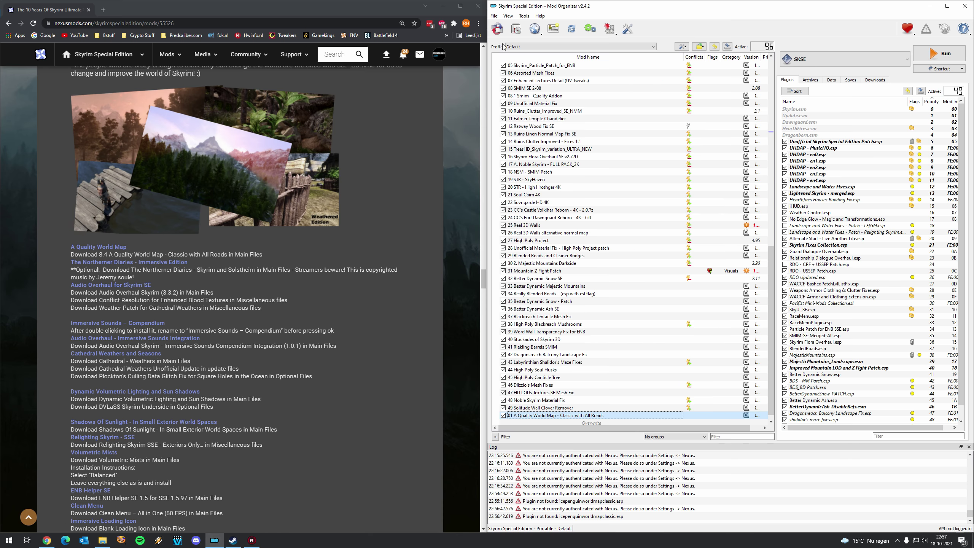
pyautogui.click(517, 28)
pyautogui.click(594, 107)
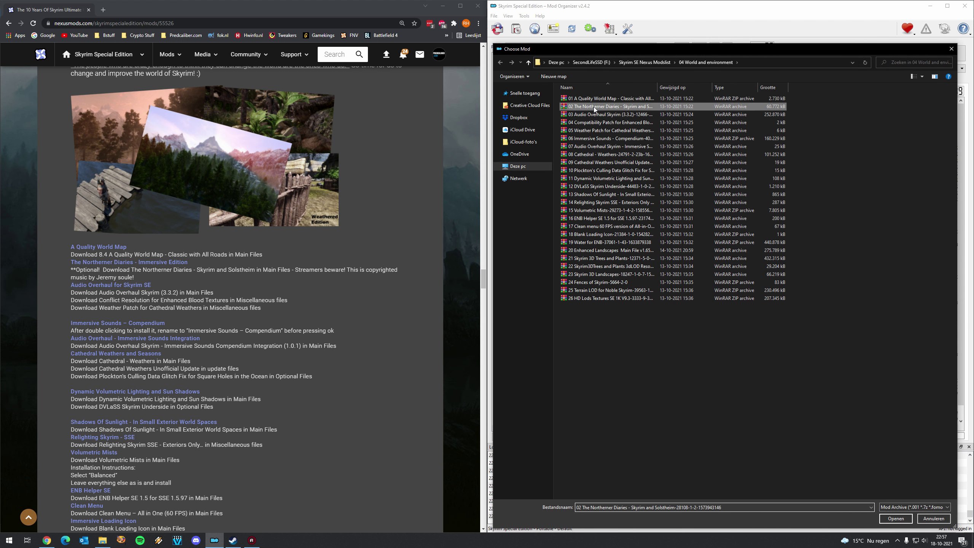
pyautogui.doubleClick(594, 107)
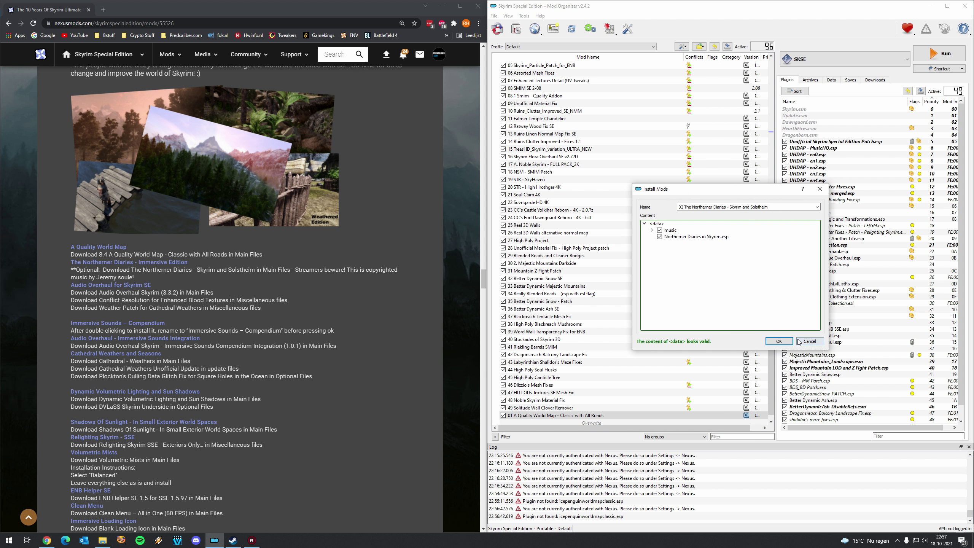
pyautogui.click(779, 341)
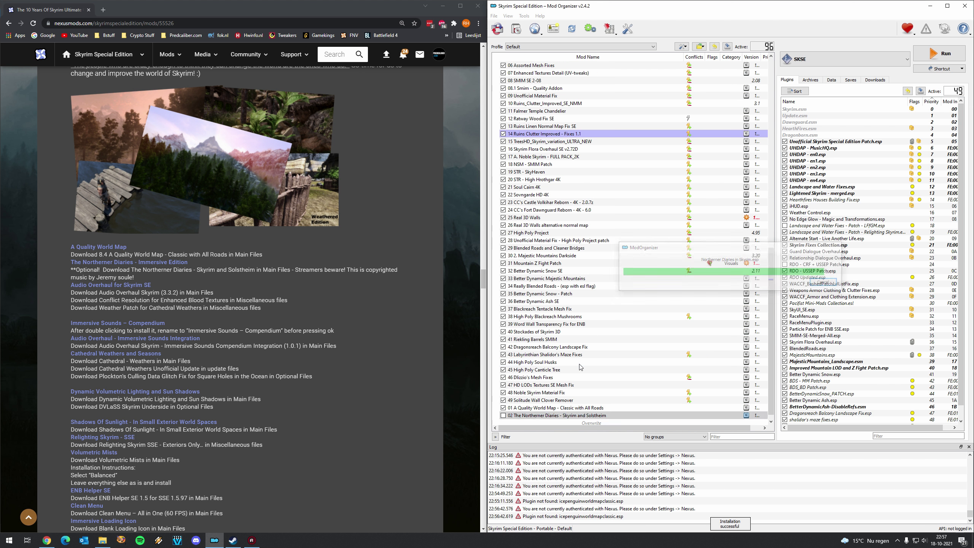
pyautogui.click(503, 415)
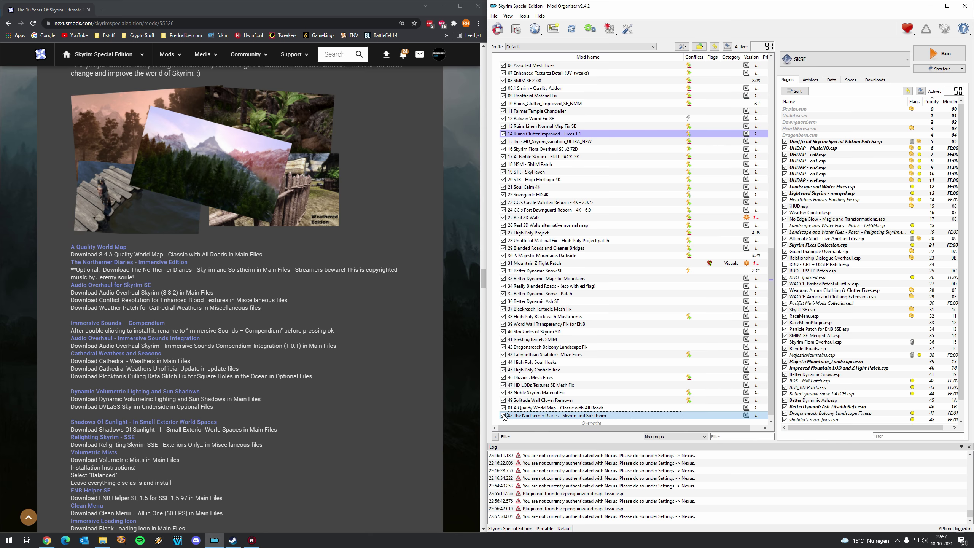
# Step: Open the guide's Audio Overhaul for Skyrim SE link in a new browser tab and show the mod's files
pyautogui.scroll(-1, 306, 349)
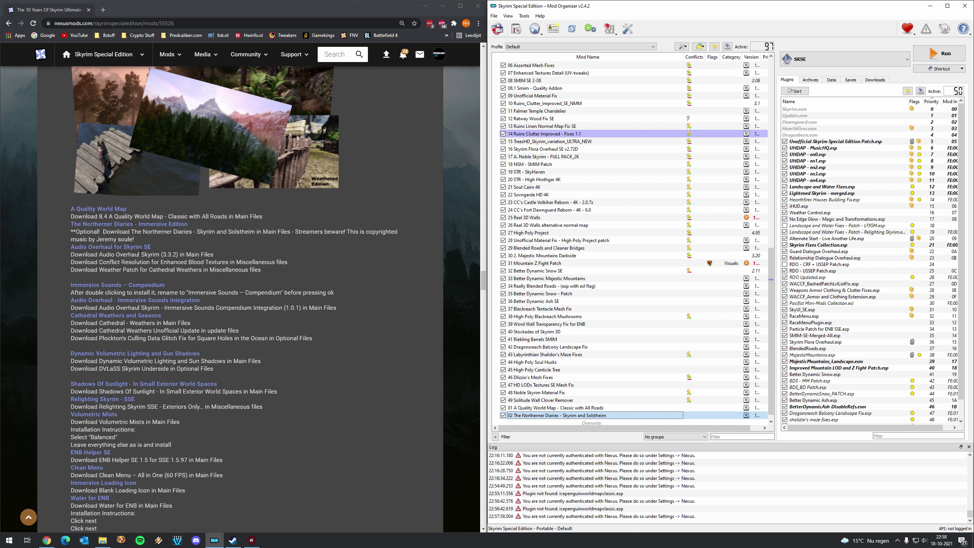
pyautogui.rightClick(139, 248)
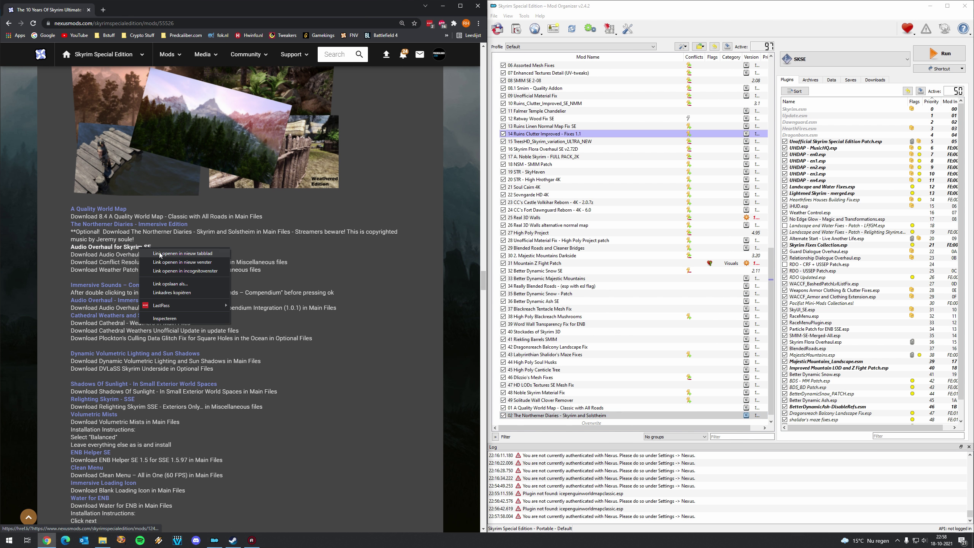
pyautogui.click(161, 255)
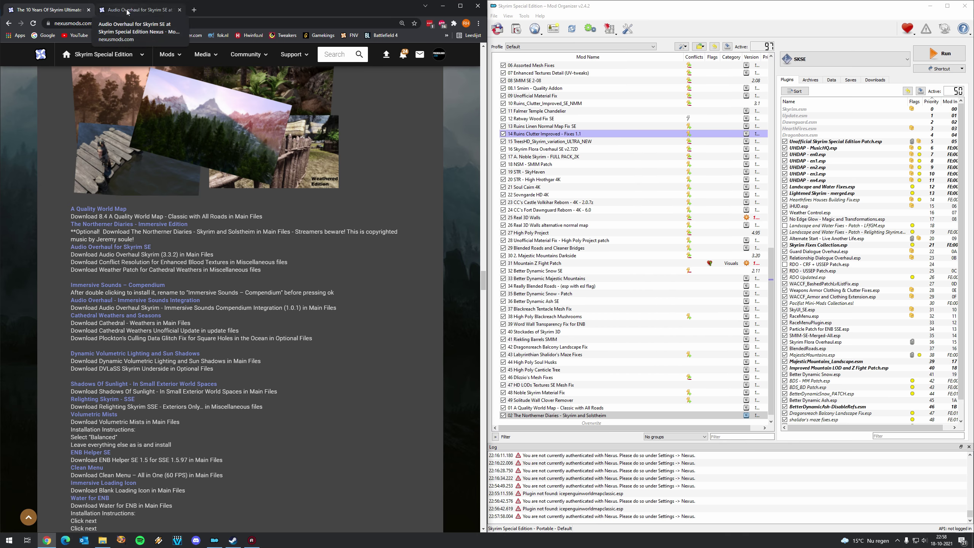
pyautogui.click(139, 10)
pyautogui.click(83, 276)
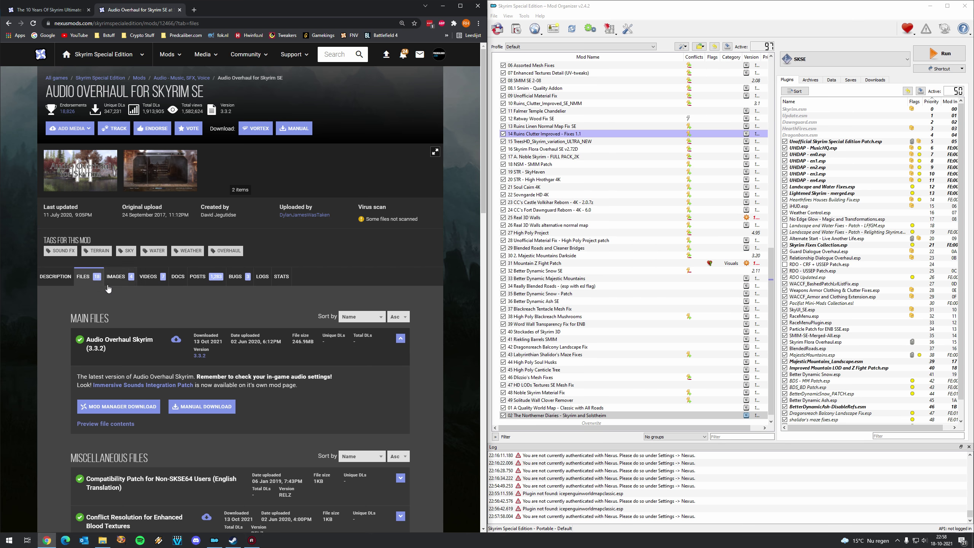
# Step: Compare Audio Overhaul's main and miscellaneous files with the downloads the guide lists for it
pyautogui.scroll(-3, 134, 273)
pyautogui.click(63, 11)
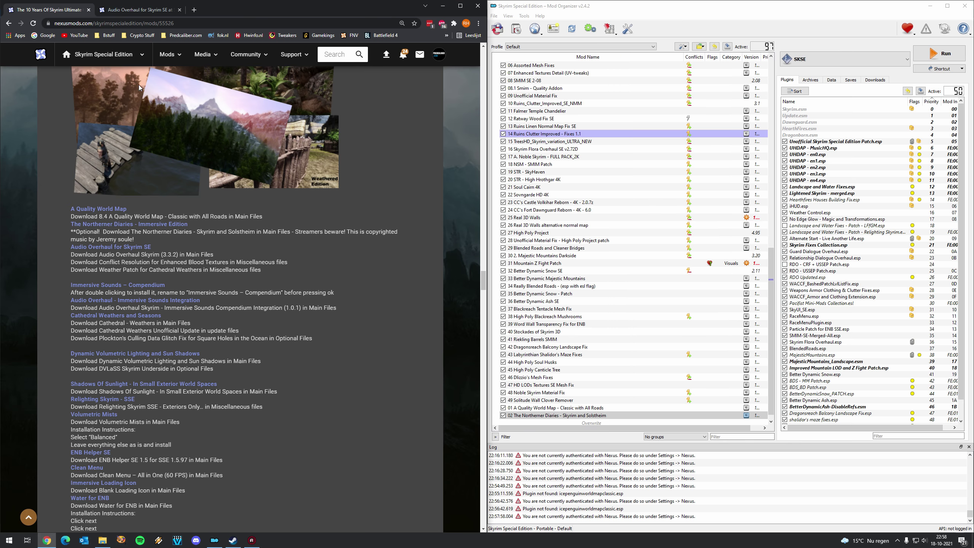
pyautogui.click(123, 6)
pyautogui.scroll(-2, 168, 264)
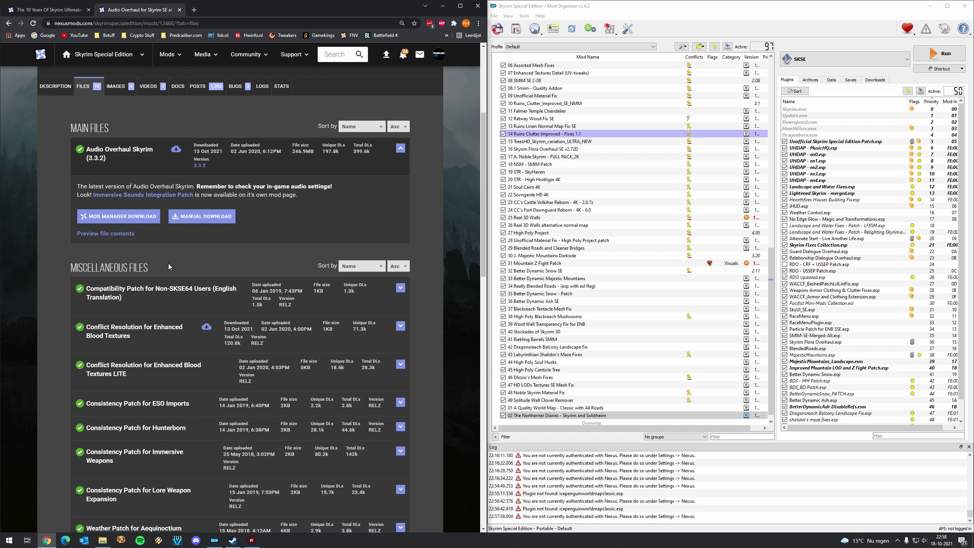
pyautogui.scroll(-2, 165, 266)
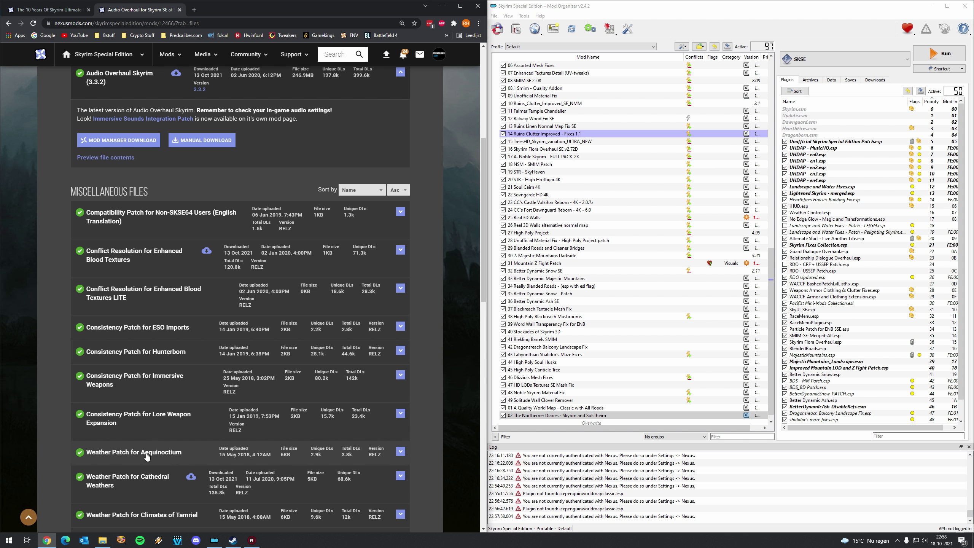
pyautogui.scroll(-1, 128, 352)
pyautogui.click(71, 12)
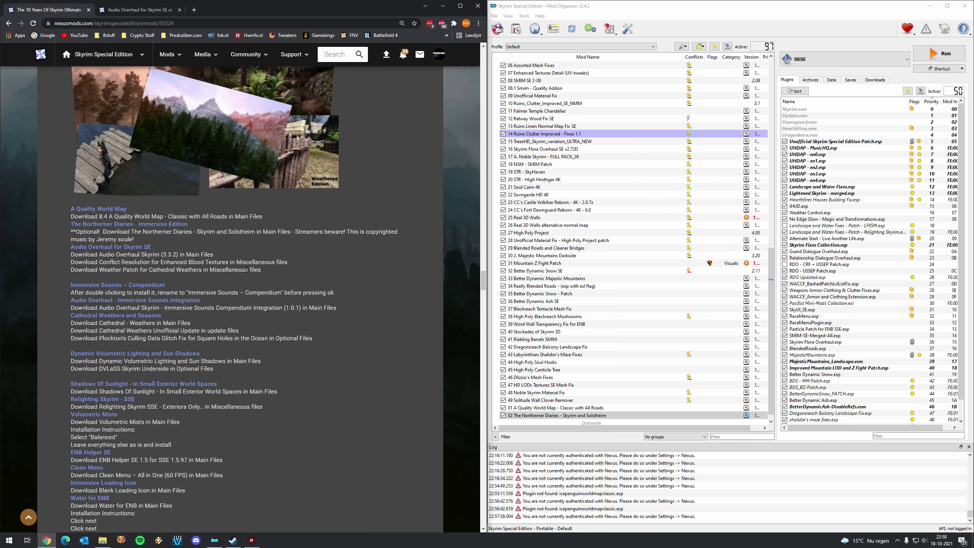
# Step: Install the archive 03 Audio Overhaul Skyrim (3.3.2) manually in Mod Organizer and enable the mod
pyautogui.click(518, 31)
pyautogui.click(596, 113)
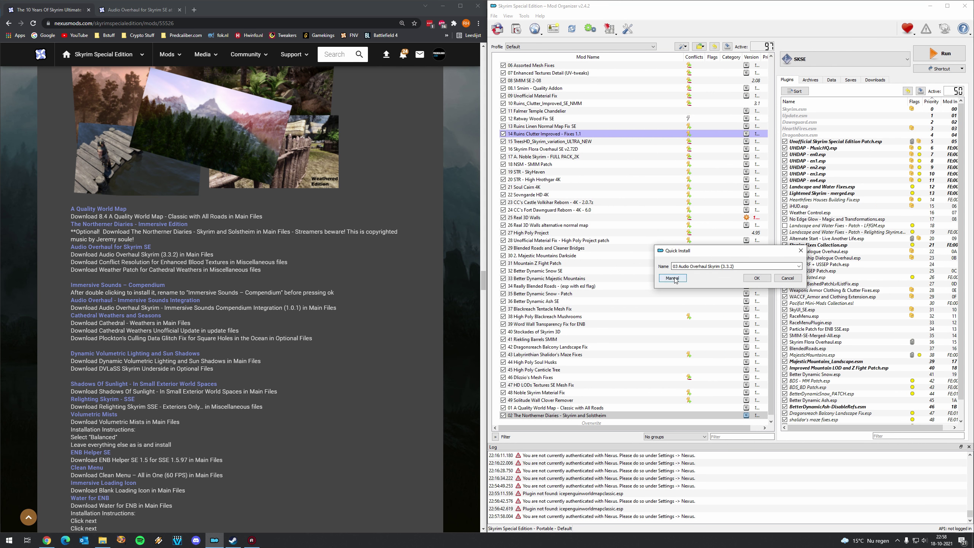
pyautogui.click(674, 279)
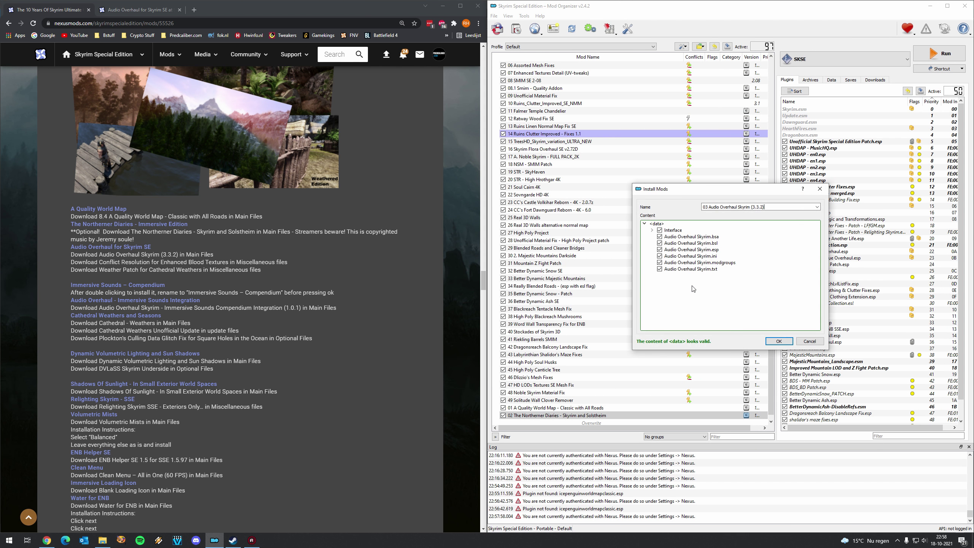
pyautogui.click(779, 339)
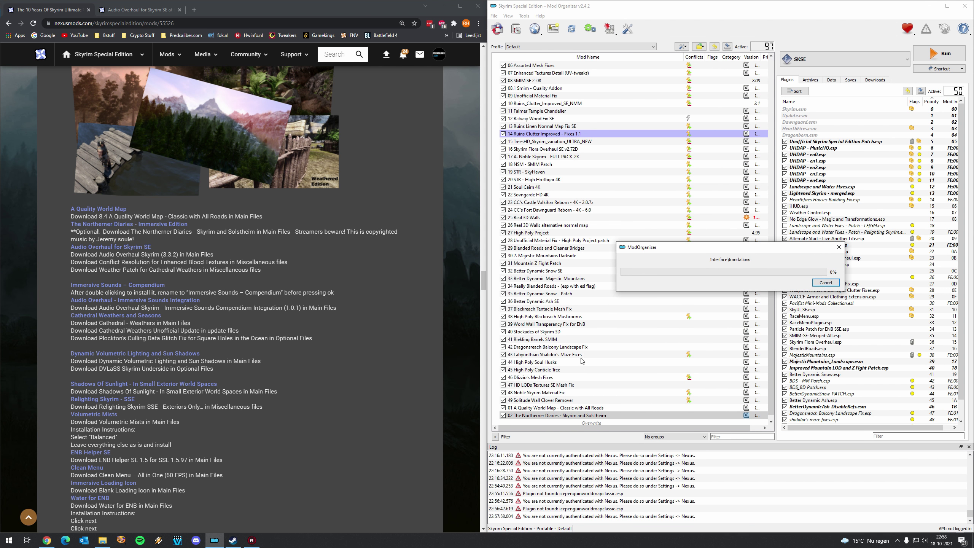
pyautogui.click(504, 415)
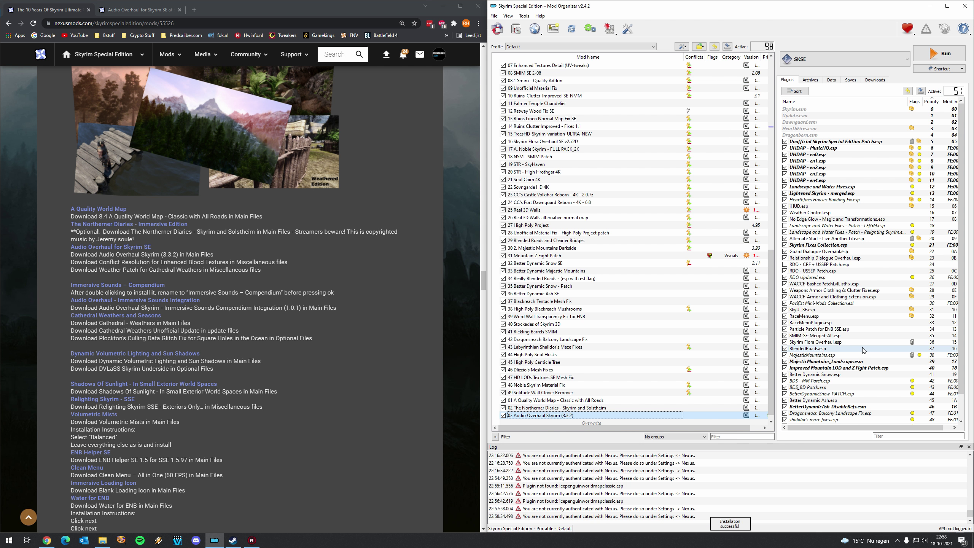
# Step: Install the archive 04 Compatibility Patch for Enhanced Blood Textures manually in Mod Organizer and enable the mod
pyautogui.scroll(-2, 840, 345)
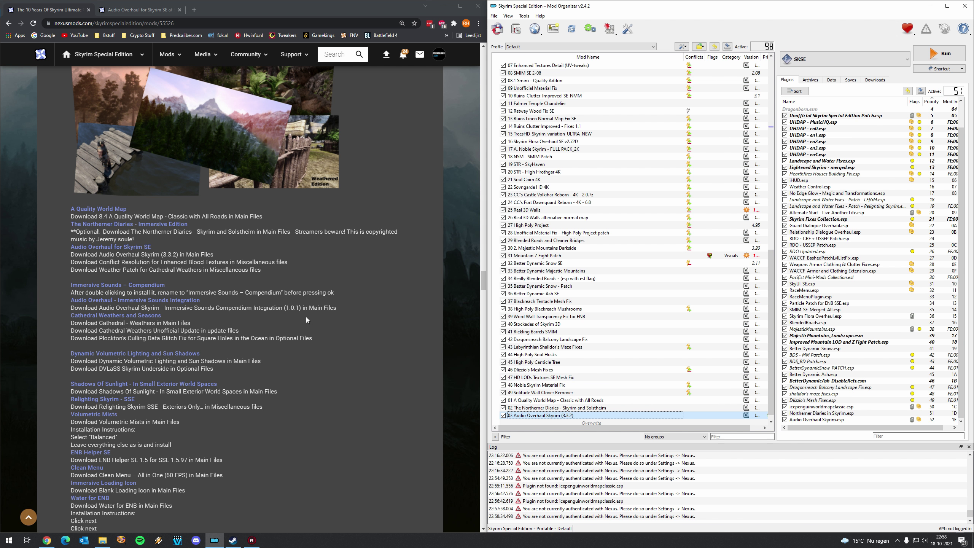
pyautogui.click(517, 30)
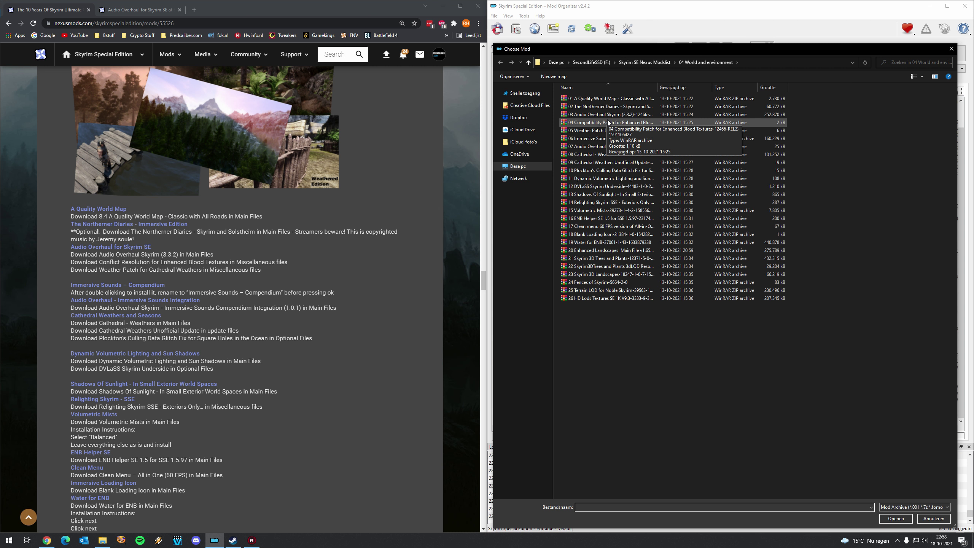
pyautogui.doubleClick(608, 123)
pyautogui.click(666, 284)
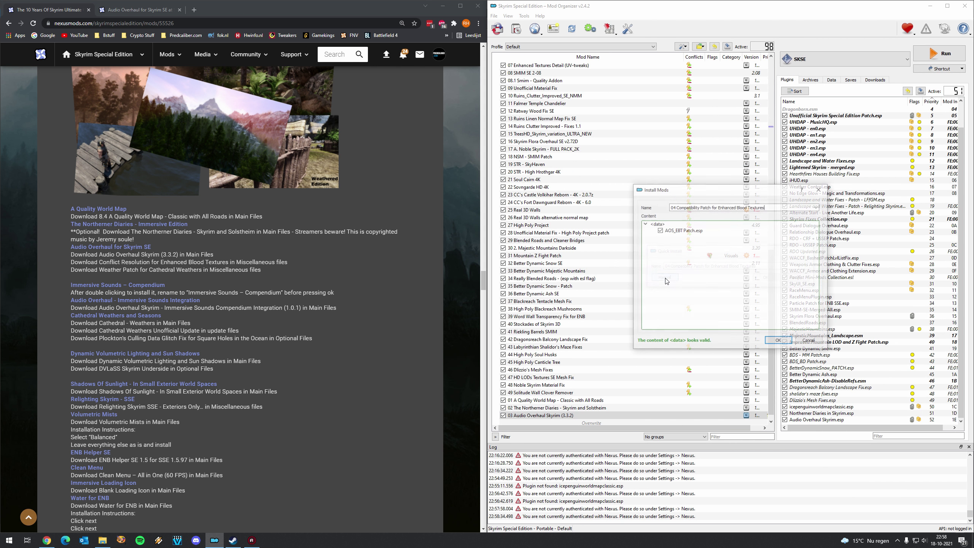
pyautogui.click(781, 339)
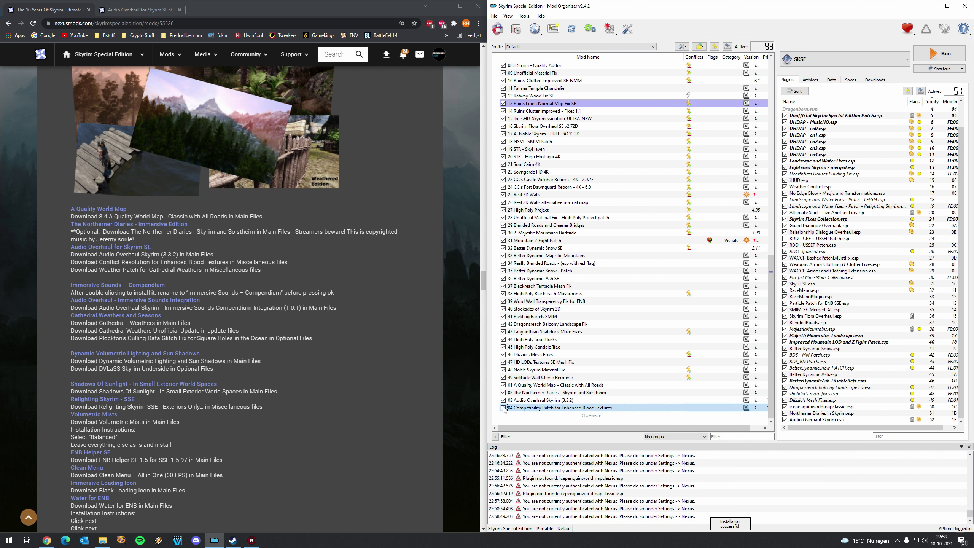
pyautogui.click(503, 408)
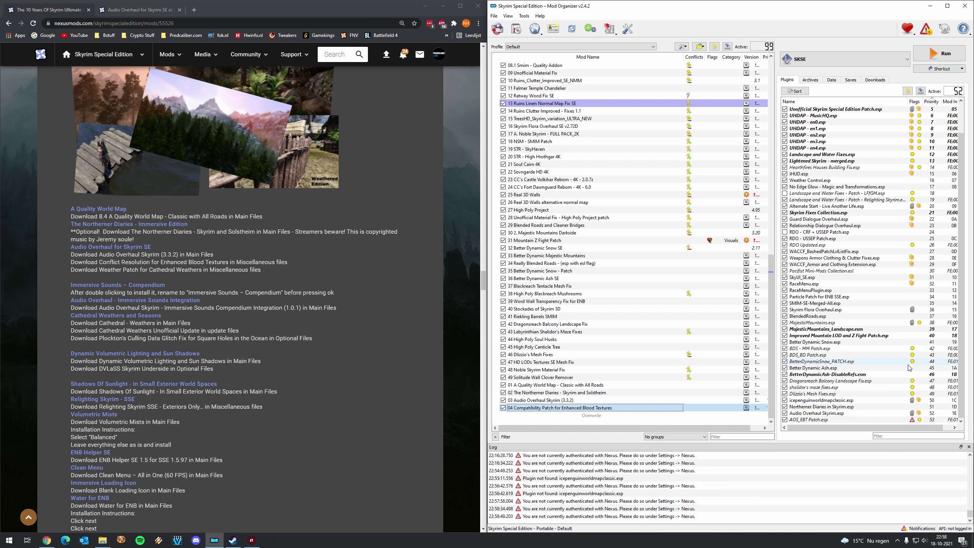
# Step: Deactivate the AOS_EBT Patch.esp plugin in the load order
pyautogui.click(829, 420)
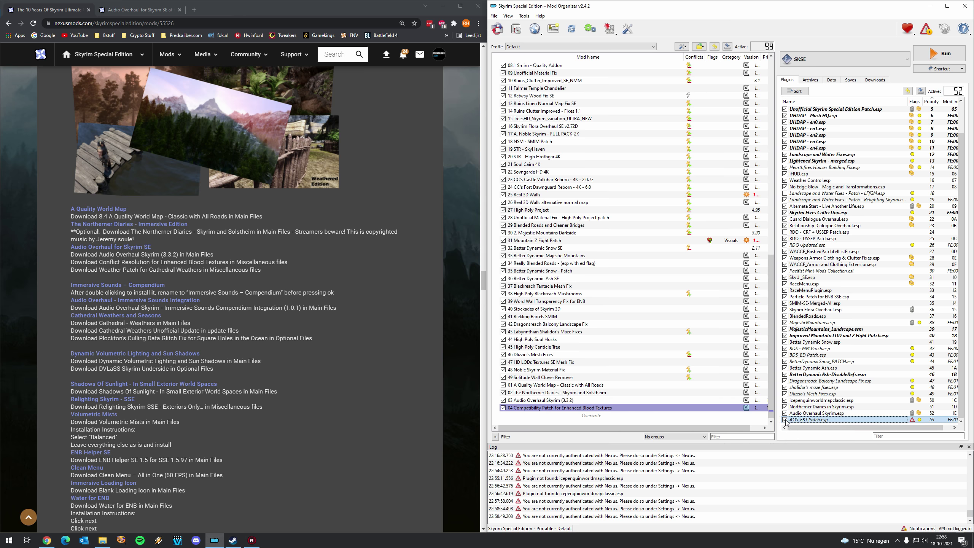
pyautogui.click(785, 420)
pyautogui.moveTo(804, 422)
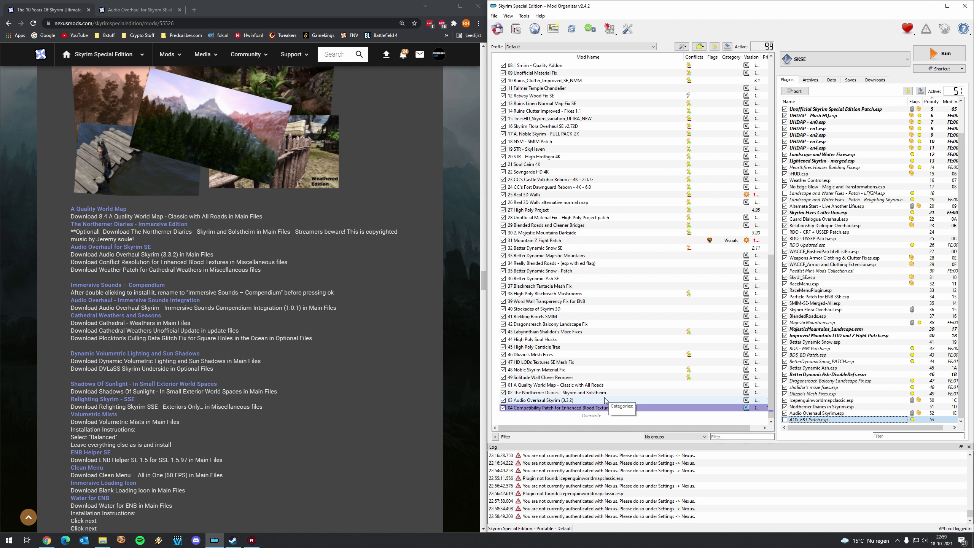
# Step: Enter "Activate the .ESP after you have installed enhanced blood textures" as both comment and notes of the 04 Compatibility Patch mod
pyautogui.click(590, 409)
pyautogui.doubleClick(589, 408)
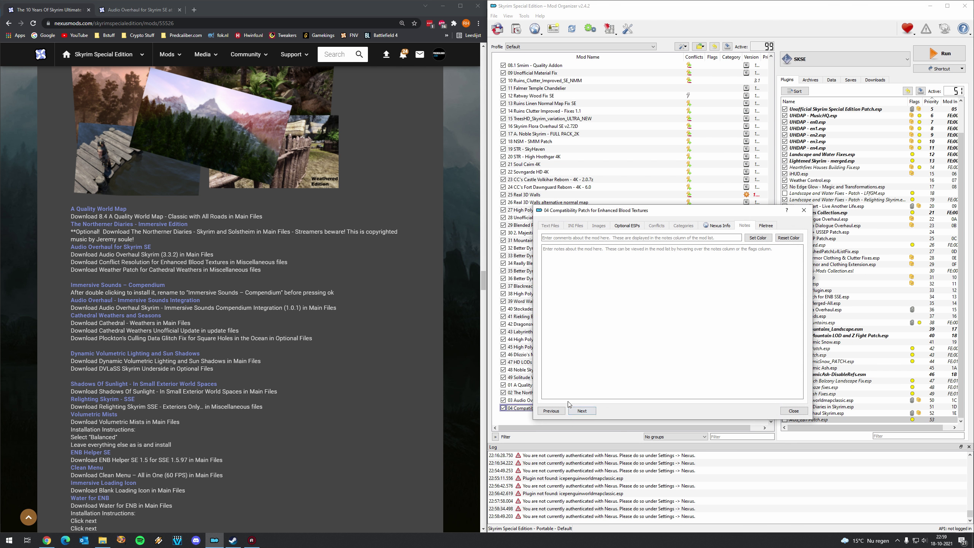
pyautogui.click(708, 238)
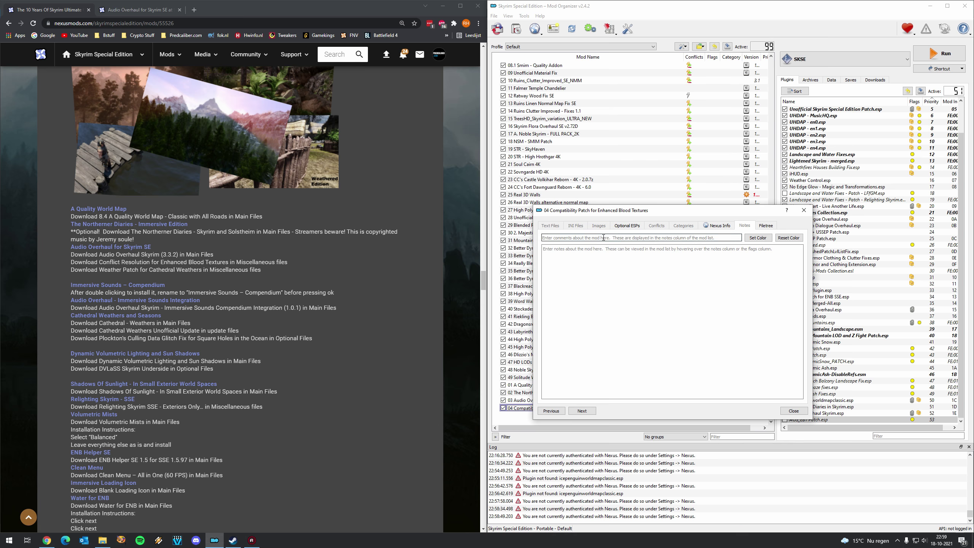
pyautogui.write('Ac')
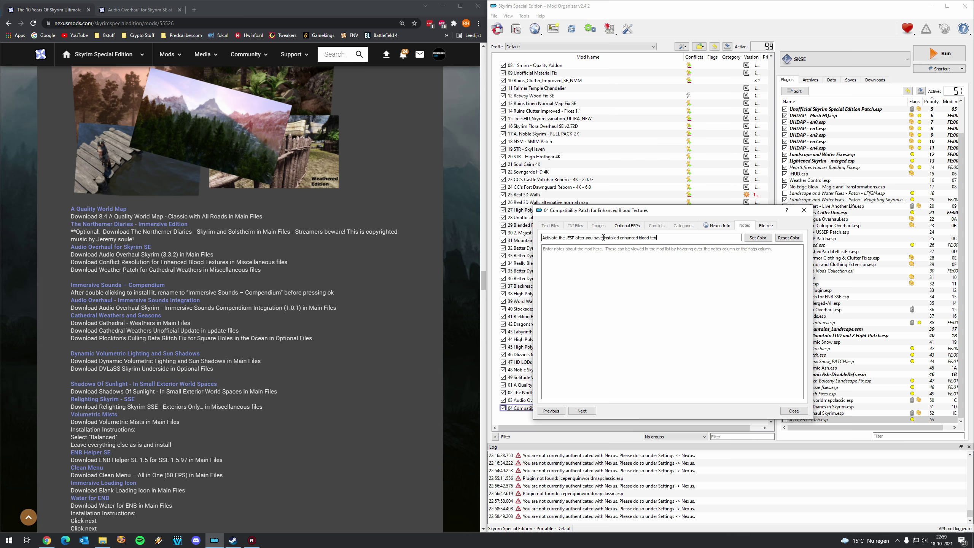
pyautogui.write('s')
pyautogui.hotkey('ctrl', 'a')
pyautogui.hotkey('ctrl', 'c')
pyautogui.click(609, 301)
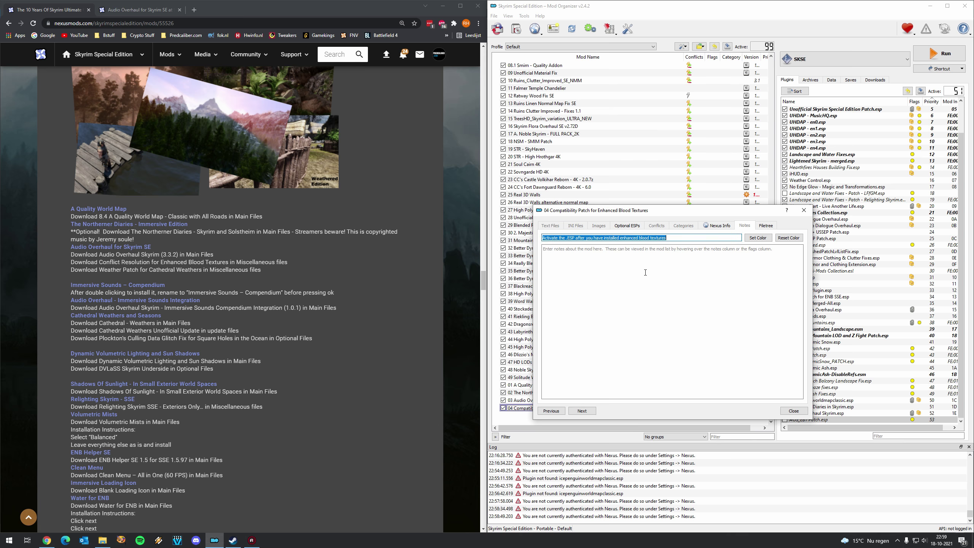
pyautogui.hotkey('ctrl', 'v')
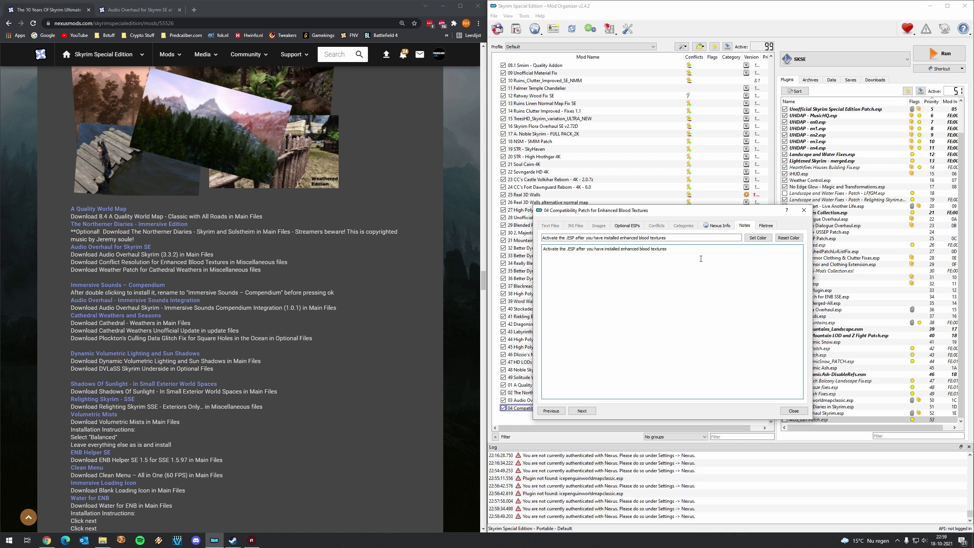
pyautogui.click(793, 411)
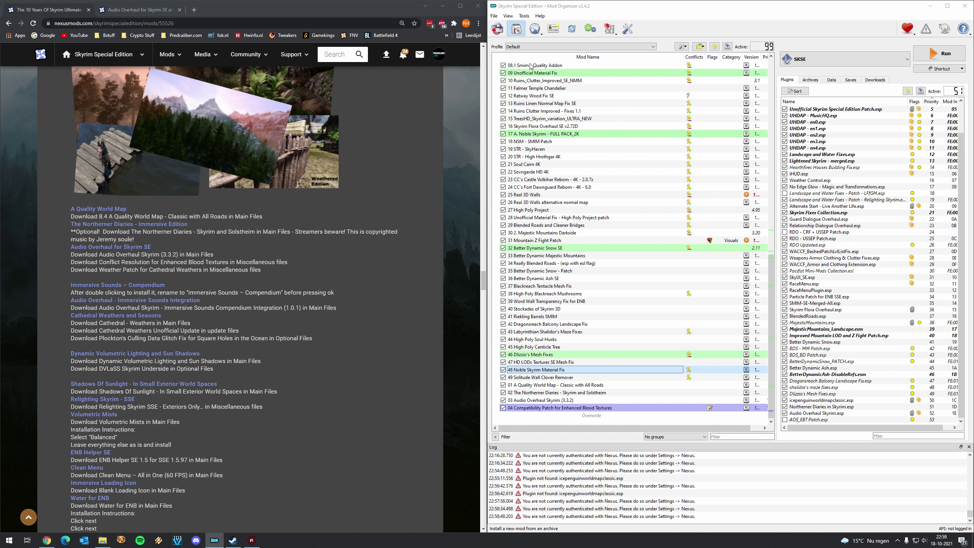
# Step: Install the archive 05 Weather Patch for Cathedral Weathers manually and enable the mod
pyautogui.click(498, 28)
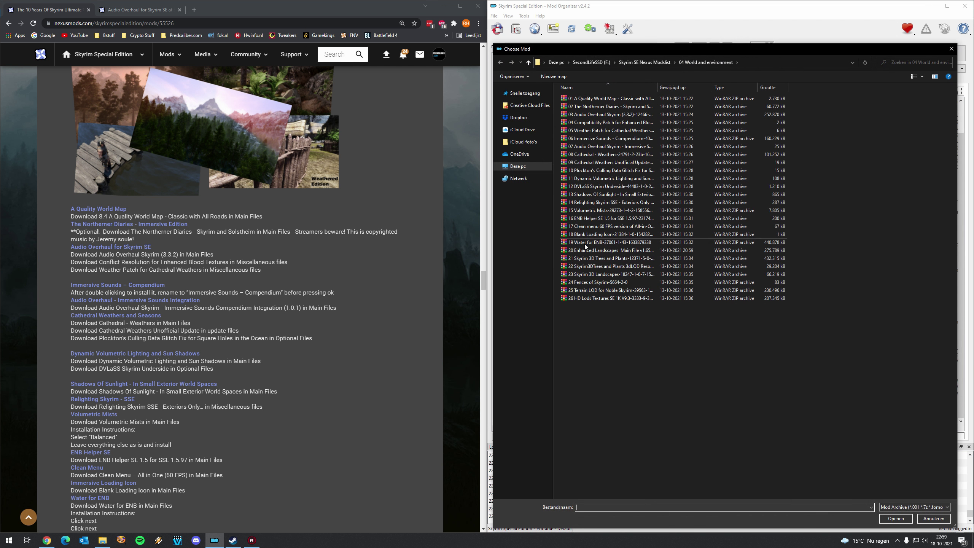
pyautogui.doubleClick(594, 131)
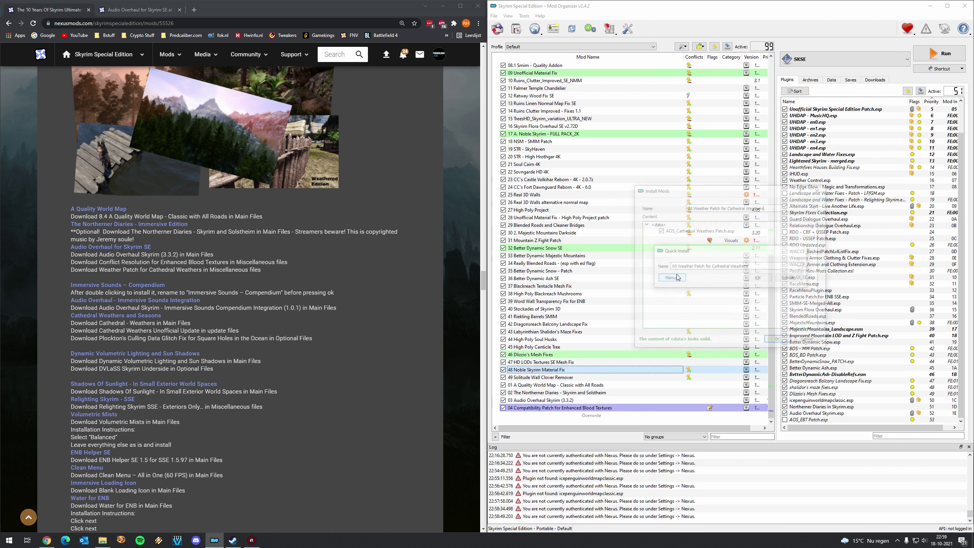
pyautogui.click(779, 341)
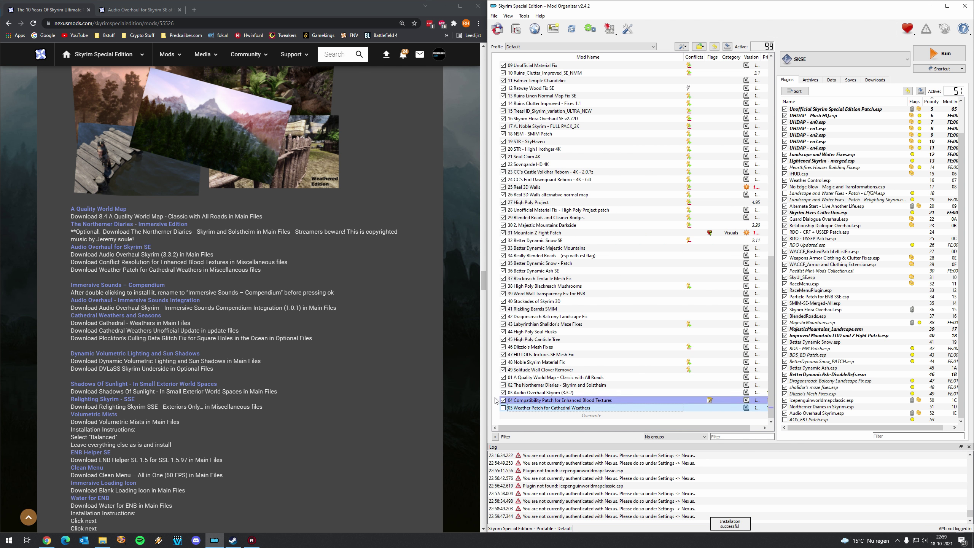
pyautogui.click(503, 408)
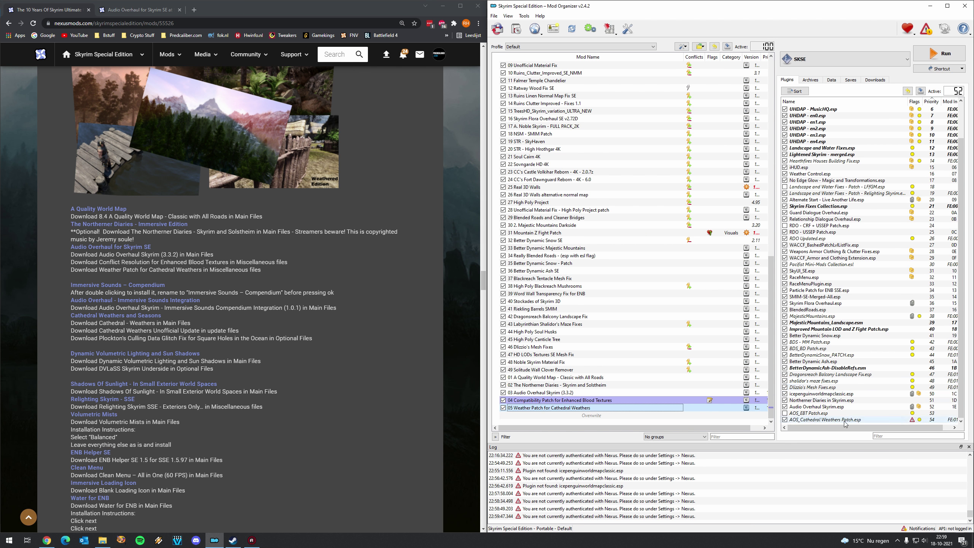
# Step: Check the required masters of AOS_Cathedral Weathers Patch.esp and search the plugin list for "cat", clearing the filter when done
pyautogui.click(846, 420)
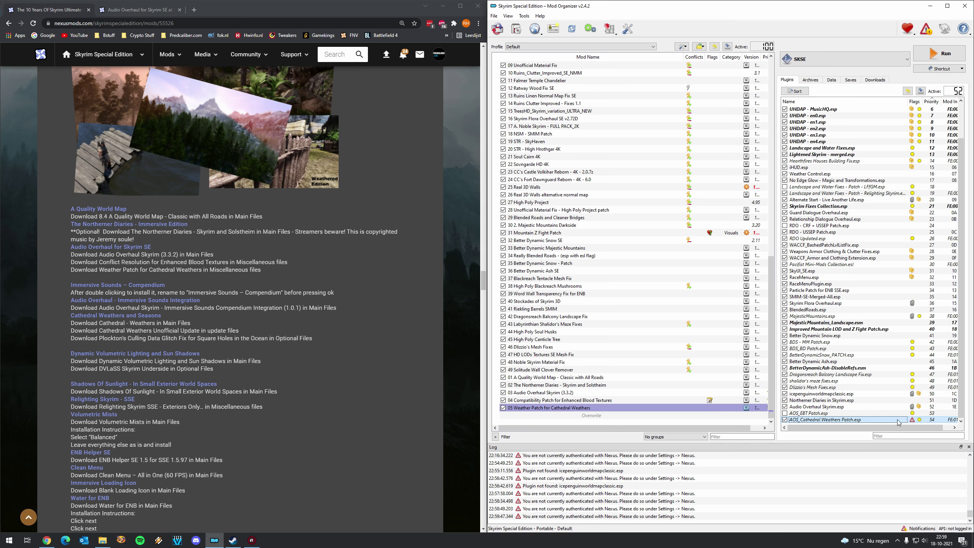
pyautogui.moveTo(914, 422)
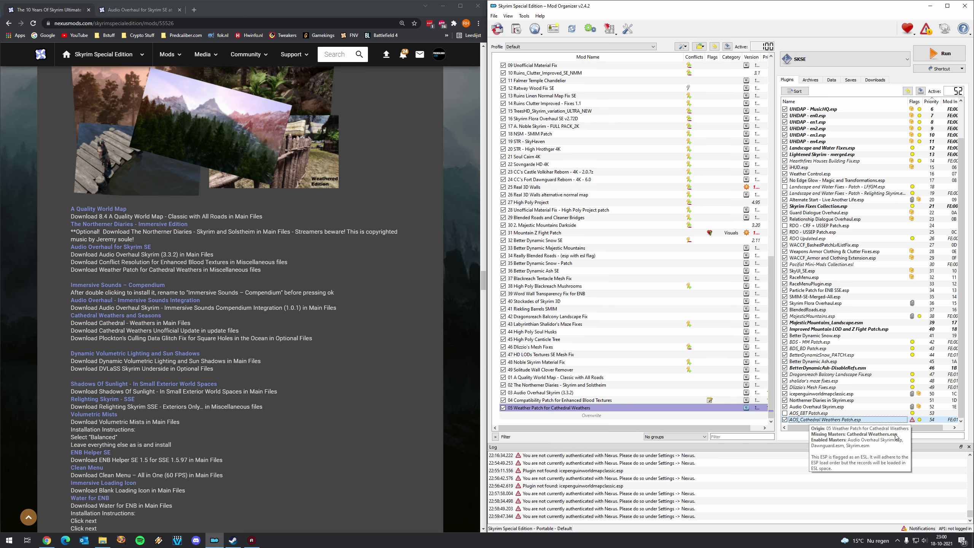
pyautogui.click(914, 434)
pyautogui.write('cat')
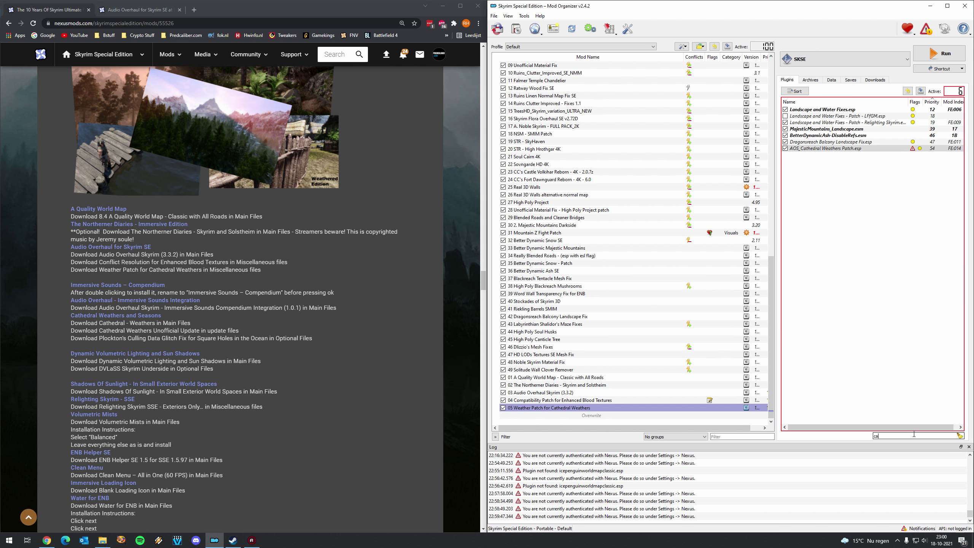
pyautogui.press('BackSpace')
pyautogui.press('BackSpace')
pyautogui.press('BackSpace')
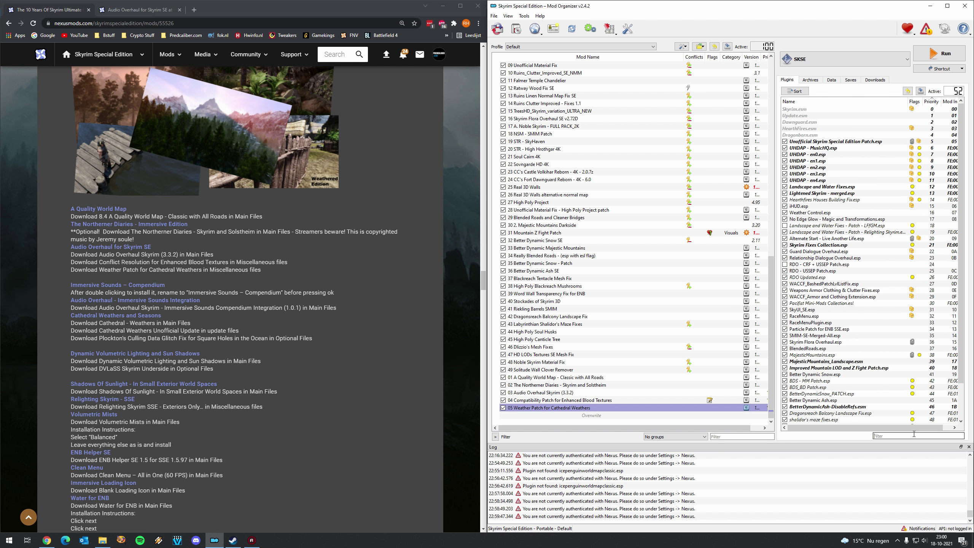
# Step: Find the Cathedral Weathers and Seasons entry in the guide's mod list and check its place in the install order
pyautogui.scroll(-3, 115, 349)
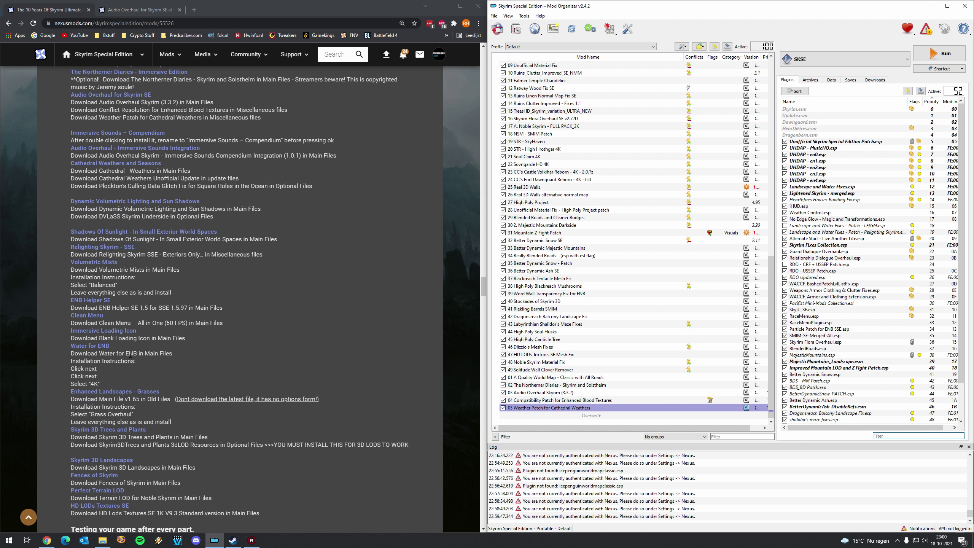
pyautogui.click(698, 409)
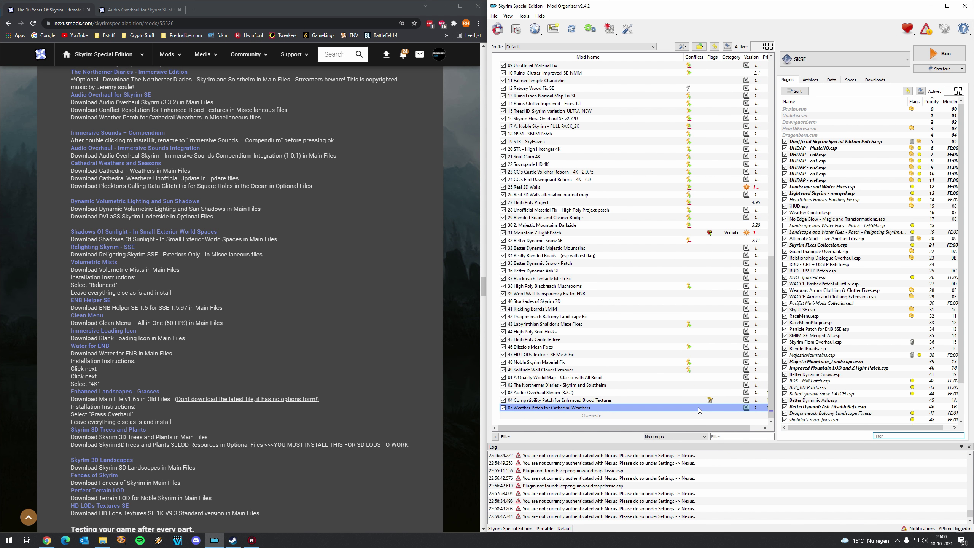
pyautogui.click(334, 398)
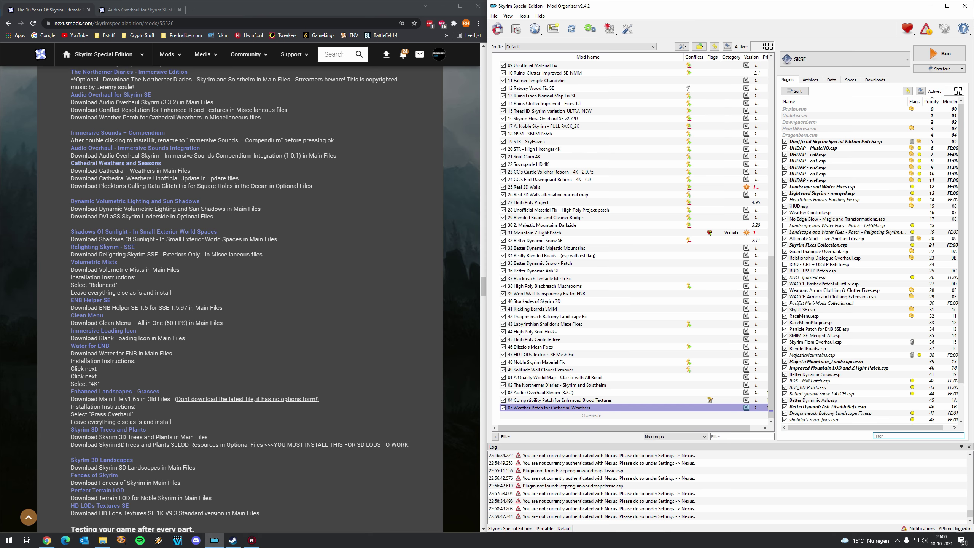
pyautogui.scroll(1, 126, 154)
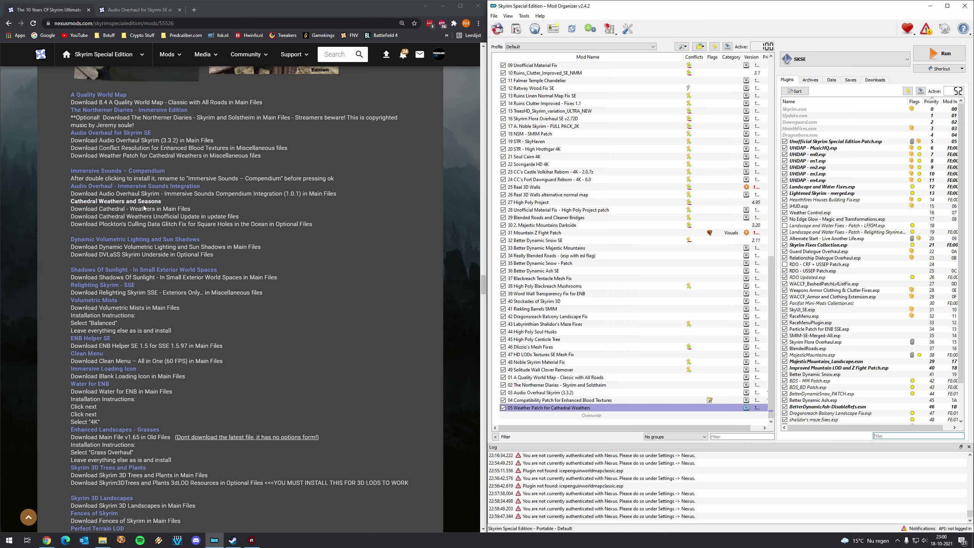
# Step: Enter "Move .esp after cathedral weathers" as both comment and notes of the 05 Weather Patch for Cathedral Weathers mod
pyautogui.click(577, 409)
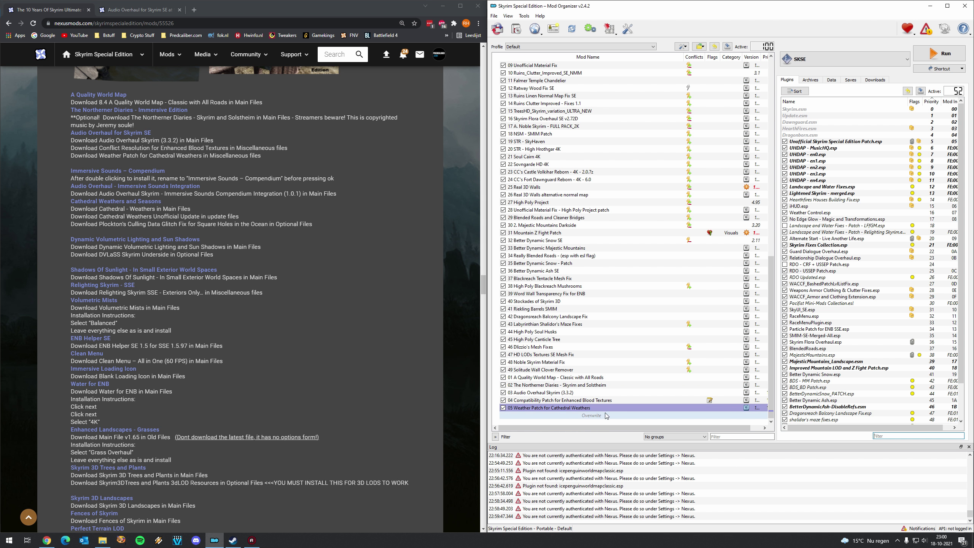
pyautogui.doubleClick(635, 408)
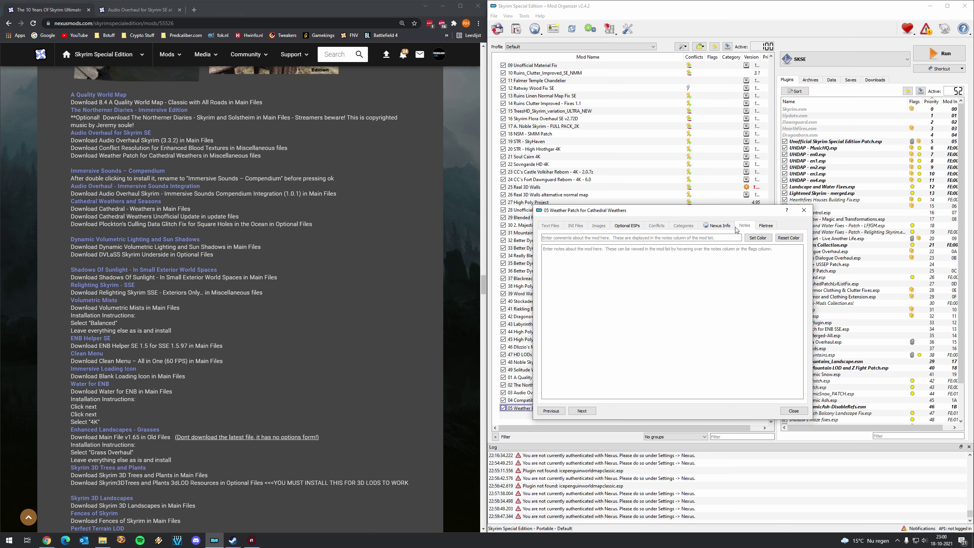
pyautogui.click(637, 238)
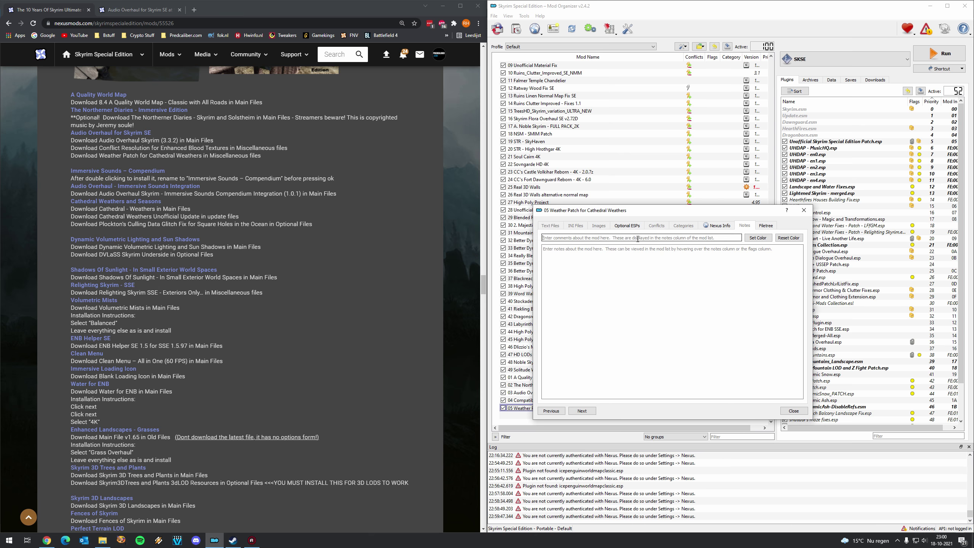
pyautogui.write('A')
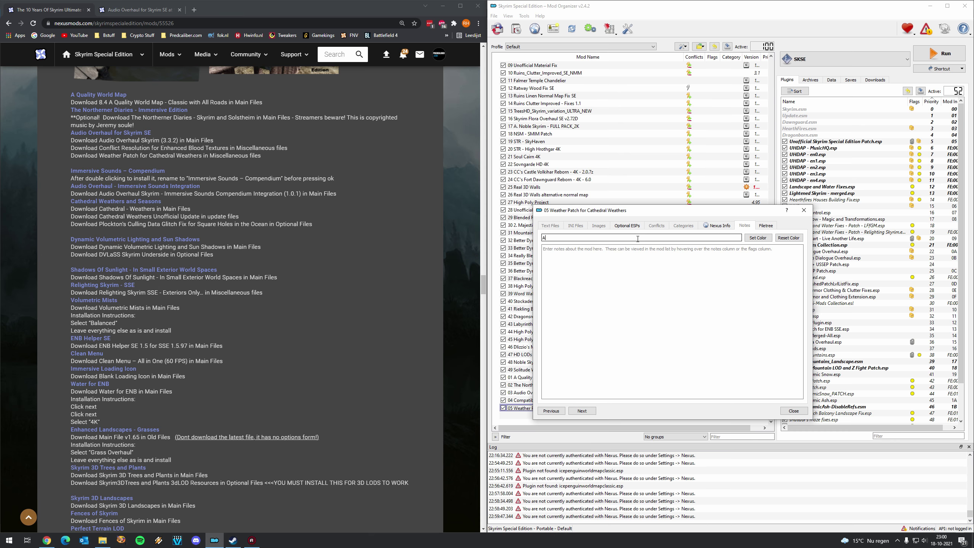
pyautogui.write('d')
pyautogui.press('BackSpace')
pyautogui.press('BackSpace')
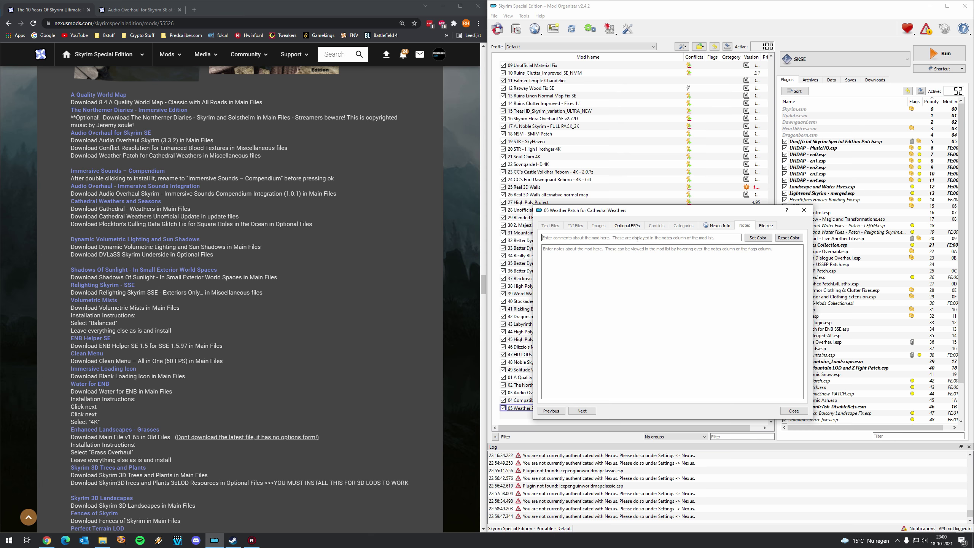
pyautogui.write('M<')
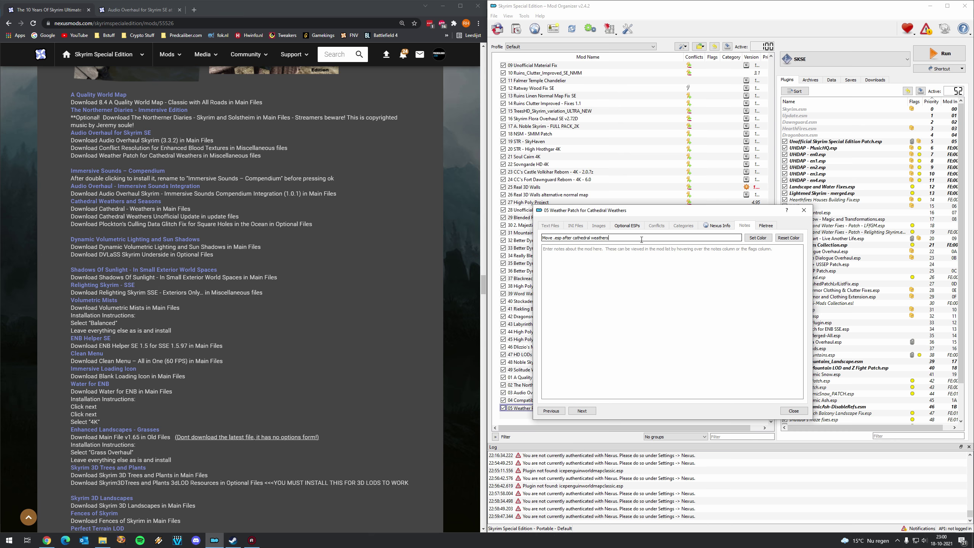
pyautogui.hotkey('ctrl', 'a')
pyautogui.hotkey('ctrl', 'c')
pyautogui.click(632, 287)
pyautogui.hotkey('ctrl', 'v')
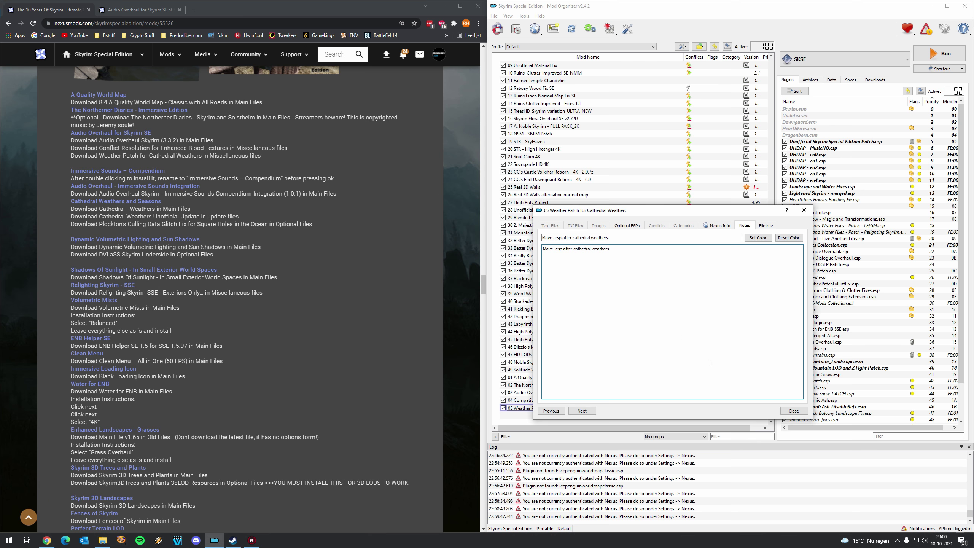
pyautogui.click(794, 411)
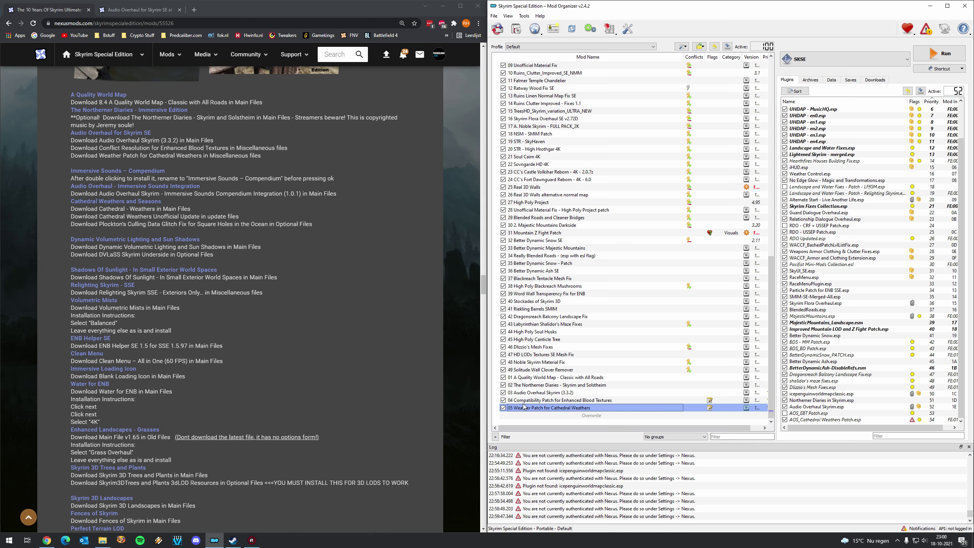
pyautogui.click(517, 29)
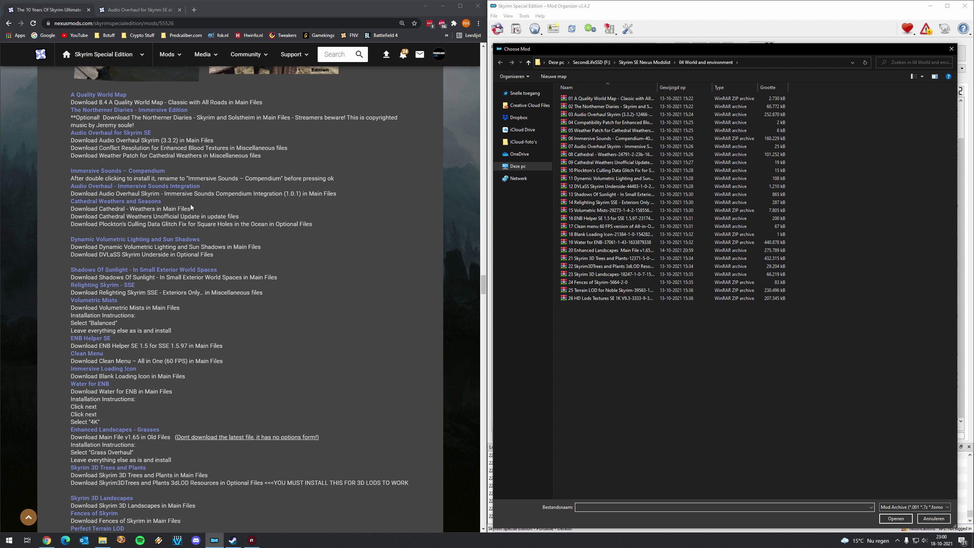
pyautogui.press('Escape')
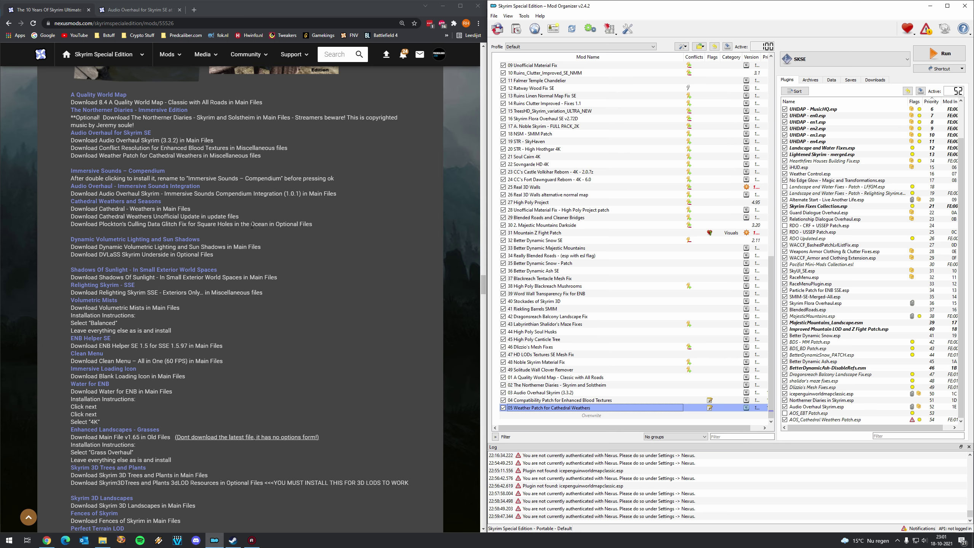
# Step: Install the archive 06 Immersive Sounds - Compendium manually, keeping its numbered name, and enable the mod
pyautogui.scroll(2, 125, 203)
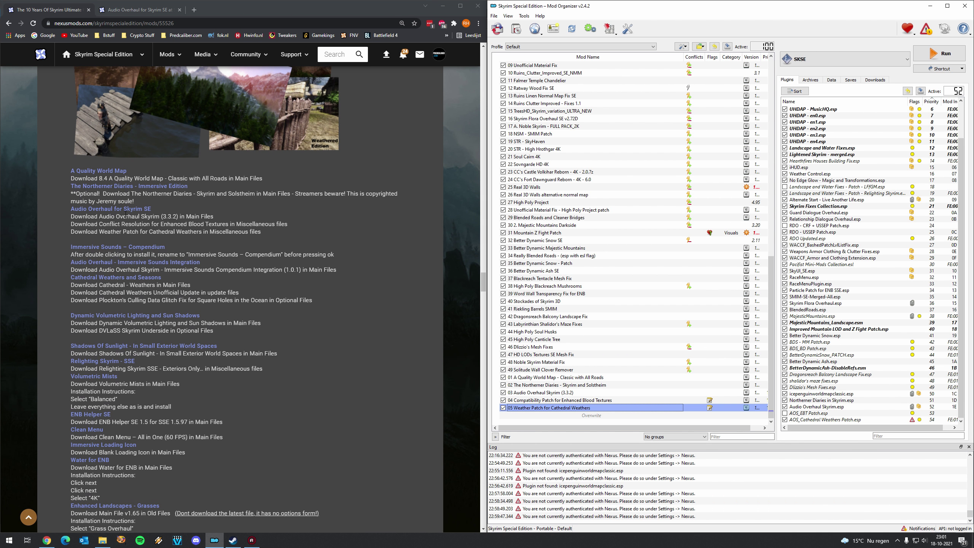
pyautogui.click(87, 243)
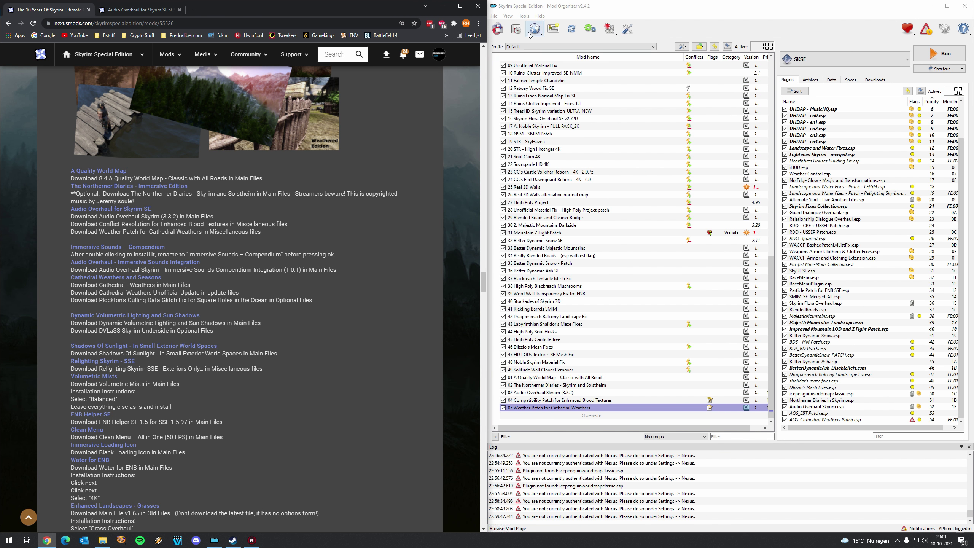
pyautogui.click(516, 28)
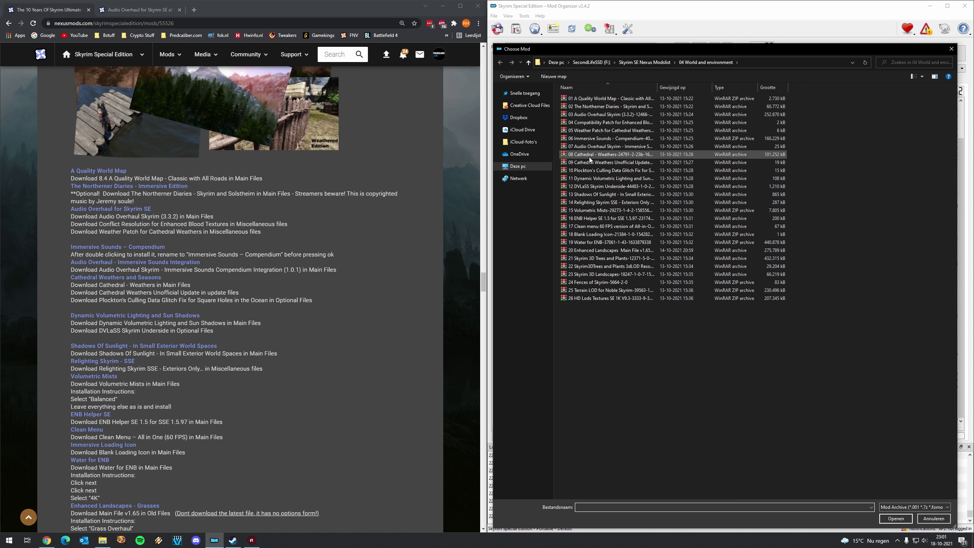
pyautogui.doubleClick(597, 139)
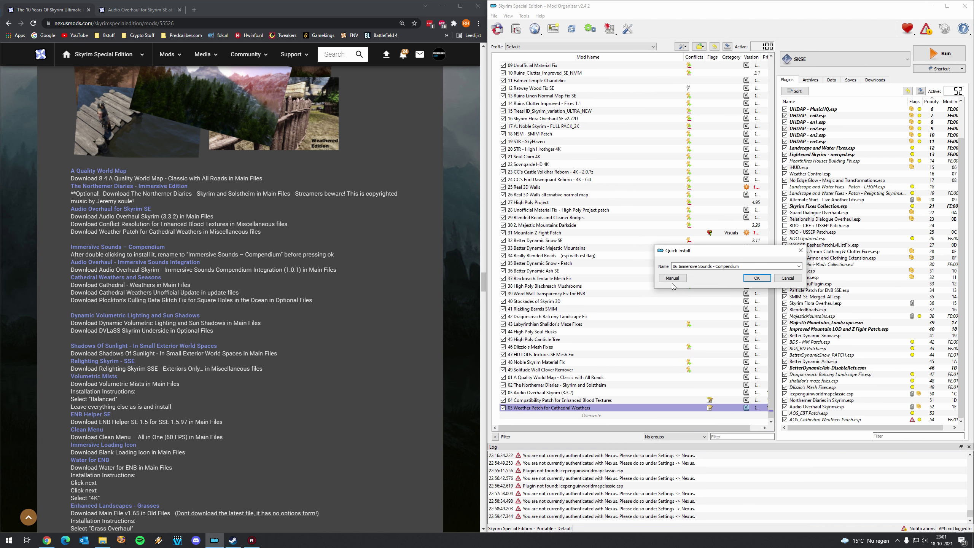
pyautogui.click(779, 342)
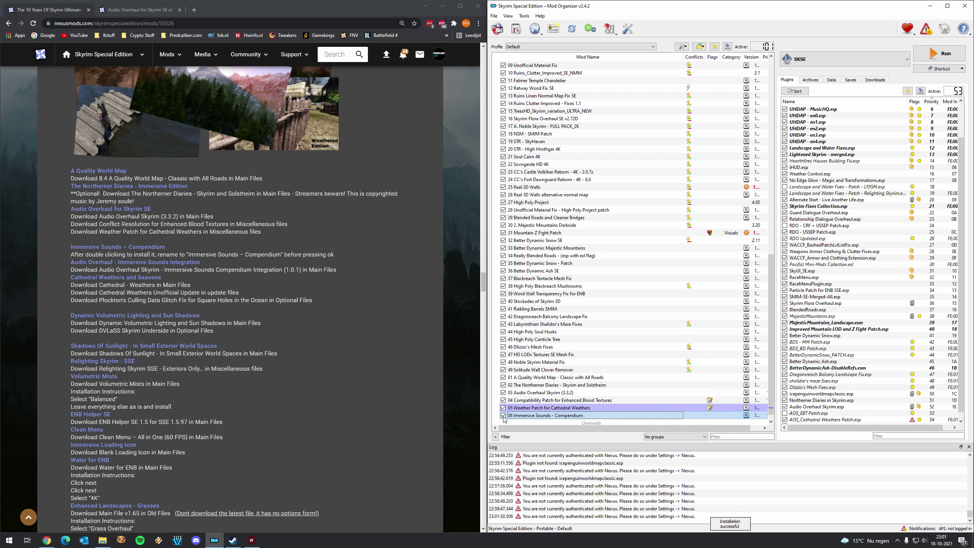
pyautogui.click(503, 415)
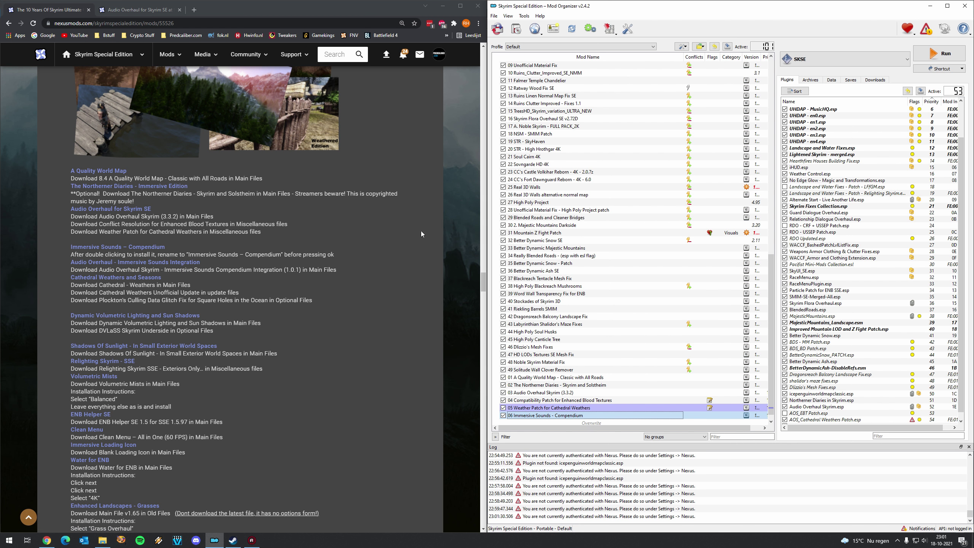
# Step: Install the archive 07 Audio Overhaul Skyrim - Immersive Sounds Compendium Integration (1.0.2) manually and enable the mod
pyautogui.click(517, 30)
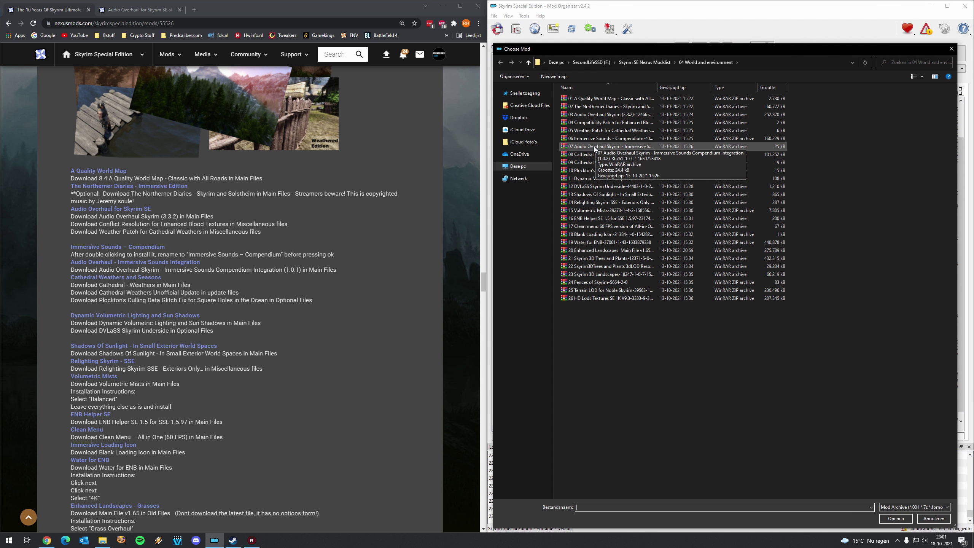
pyautogui.doubleClick(594, 146)
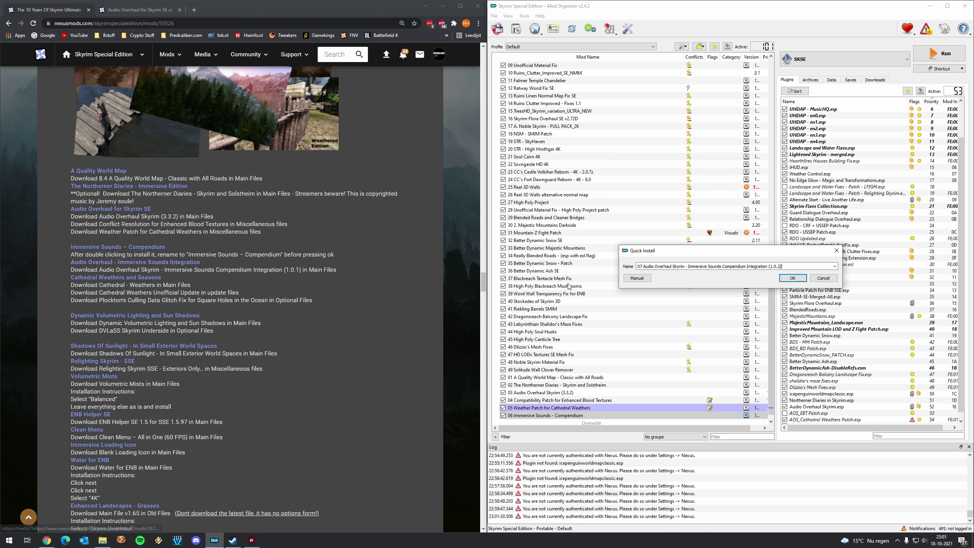
pyautogui.click(647, 279)
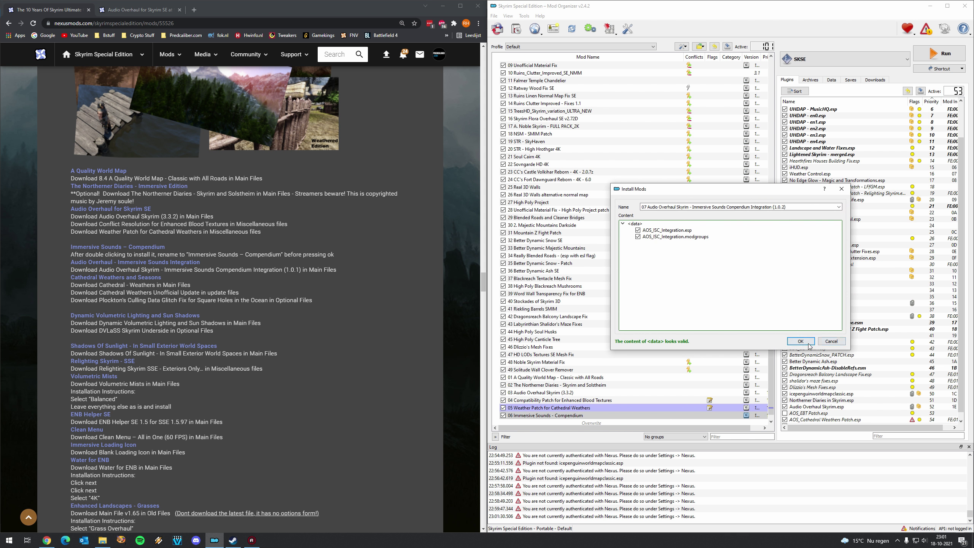
pyautogui.click(801, 341)
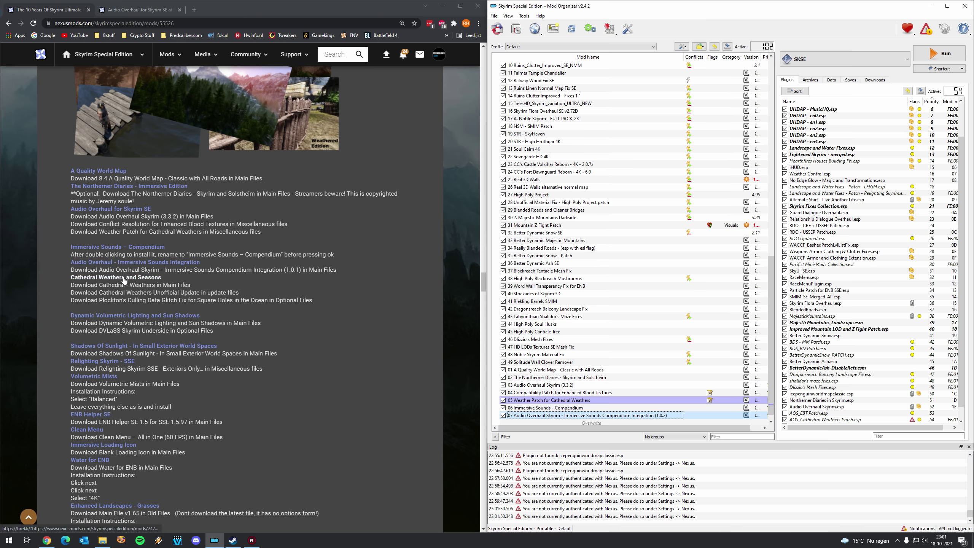
# Step: Close the Audio Overhaul for Skyrim page and open the guide's Cathedral Weathers and Seasons mod page in a new tab
pyautogui.click(183, 10)
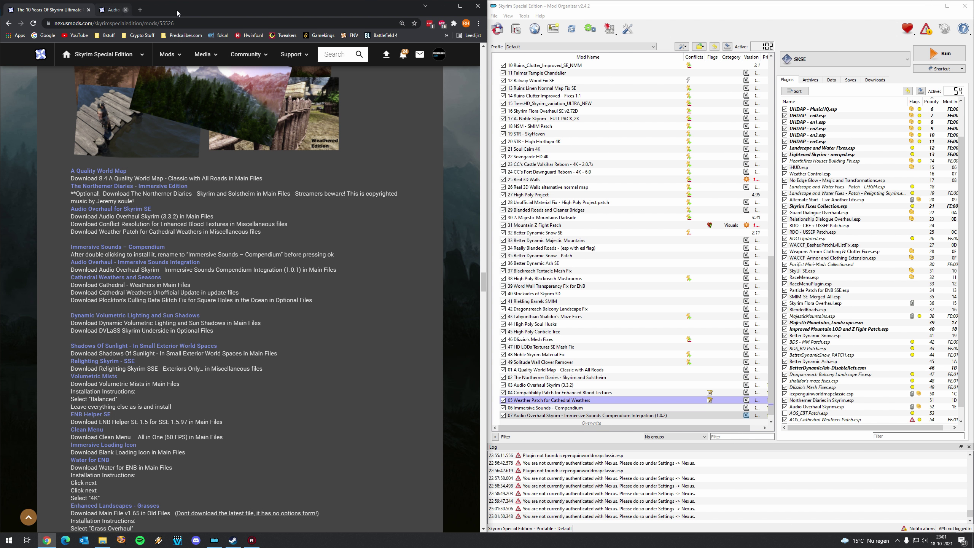
pyautogui.rightClick(141, 282)
pyautogui.click(155, 296)
pyautogui.click(138, 10)
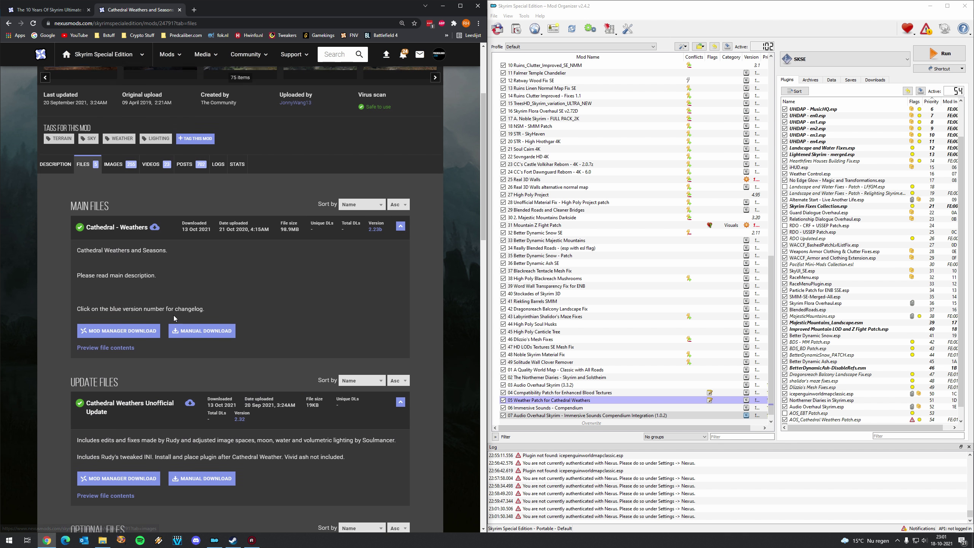
# Step: Compare the guide's Cathedral Weathers and Seasons downloads with the main, update and optional files on the mod page
pyautogui.click(59, 14)
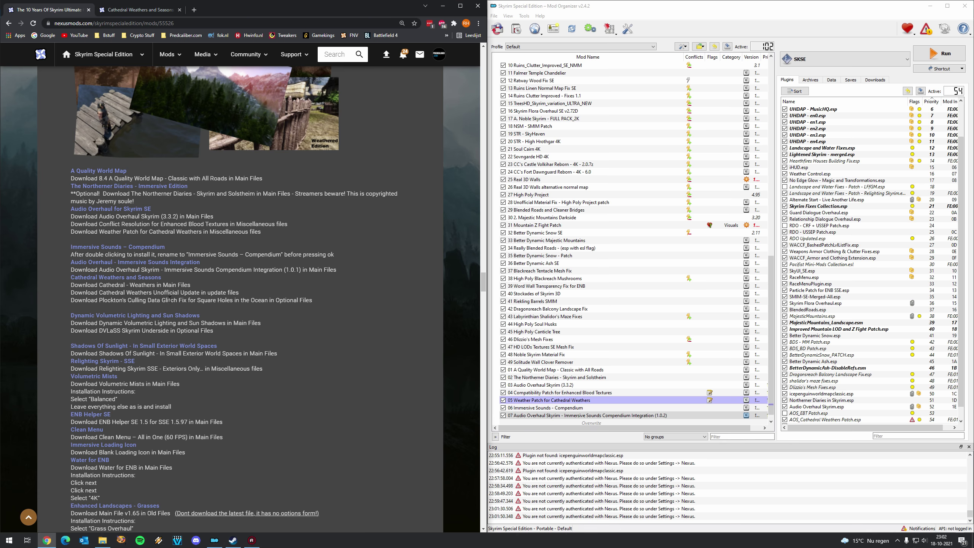
pyautogui.click(138, 9)
pyautogui.scroll(-3, 202, 259)
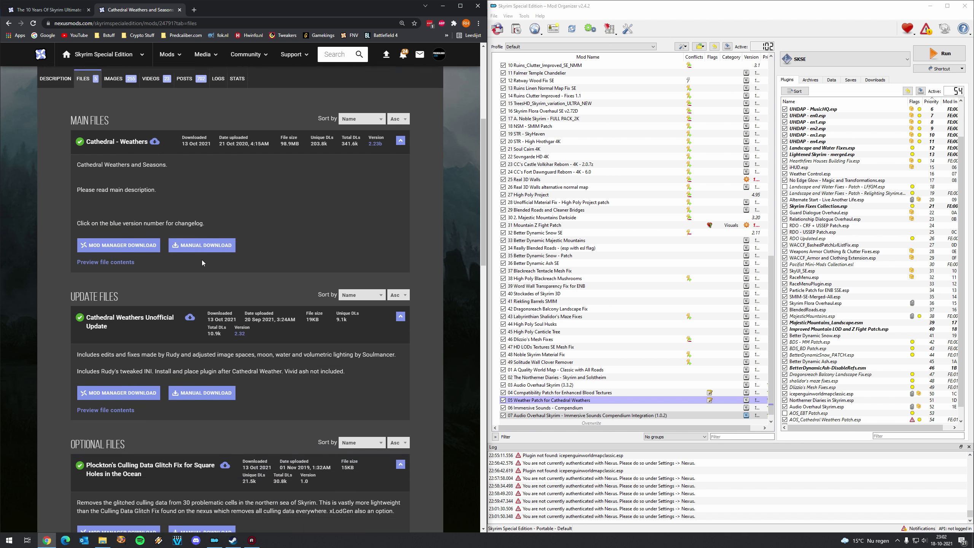
pyautogui.click(58, 10)
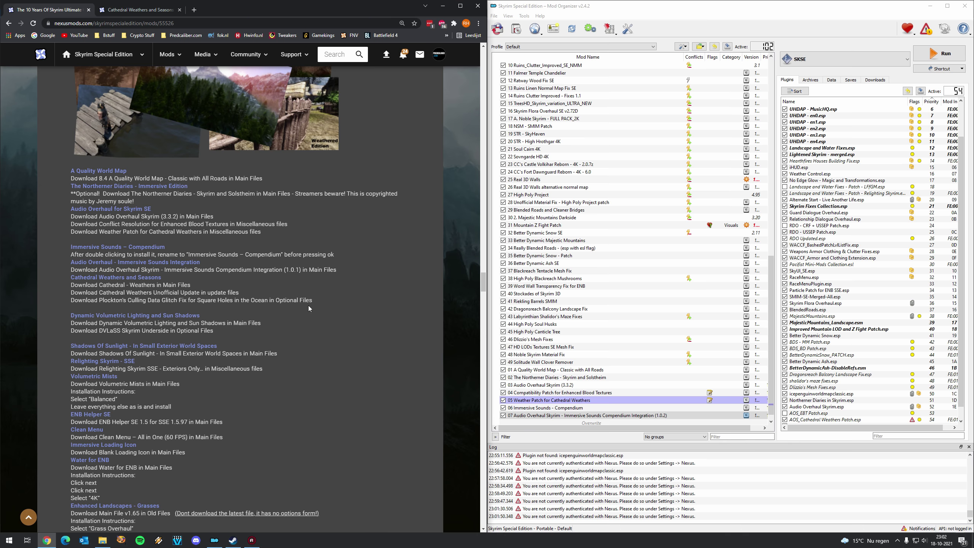
pyautogui.click(133, 14)
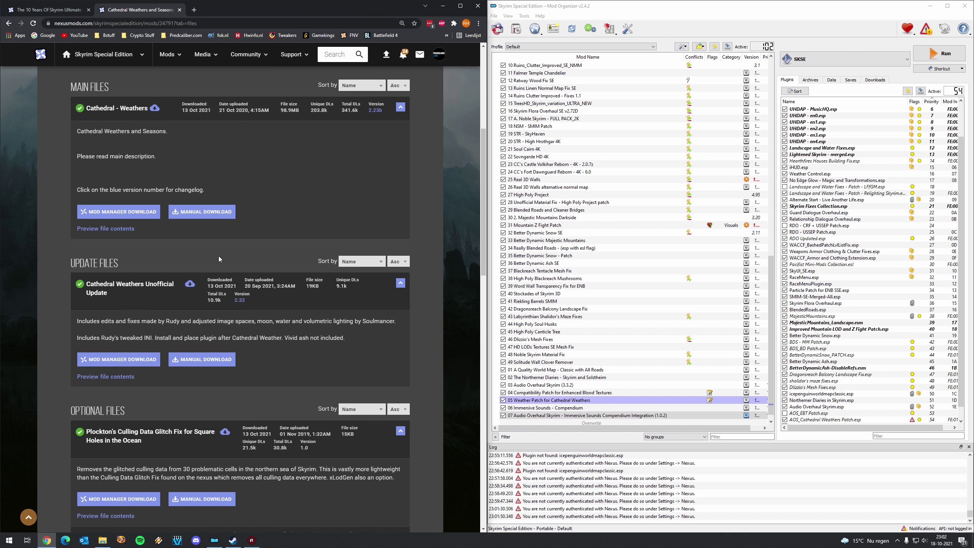
pyautogui.scroll(-2, 220, 268)
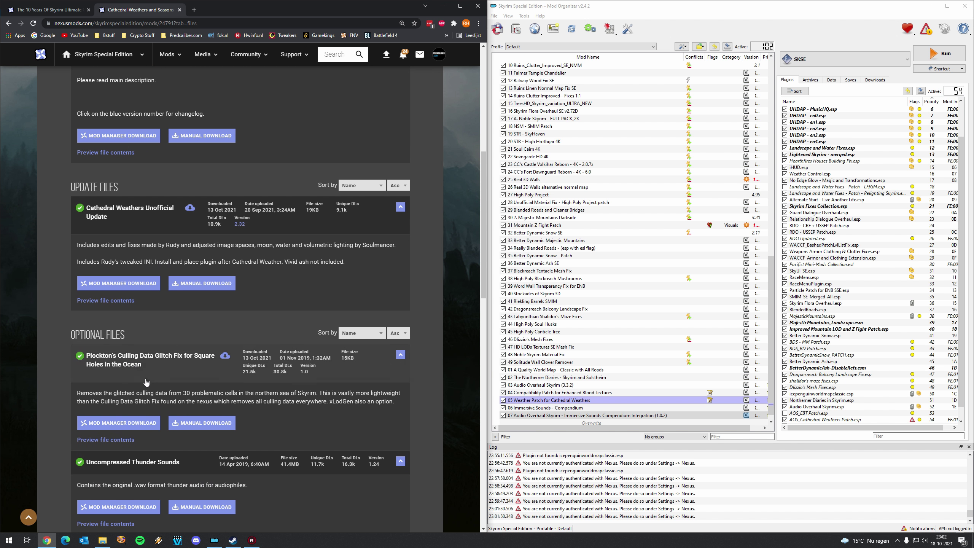
pyautogui.scroll(2, 152, 354)
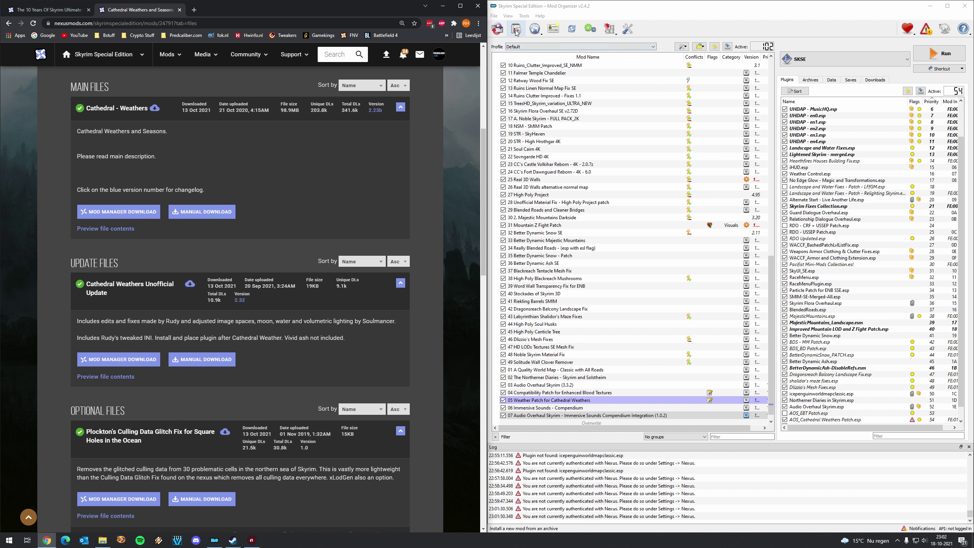
# Step: Install the archive 08 Cathedral - Weathers manually and enable the mod
pyautogui.click(517, 29)
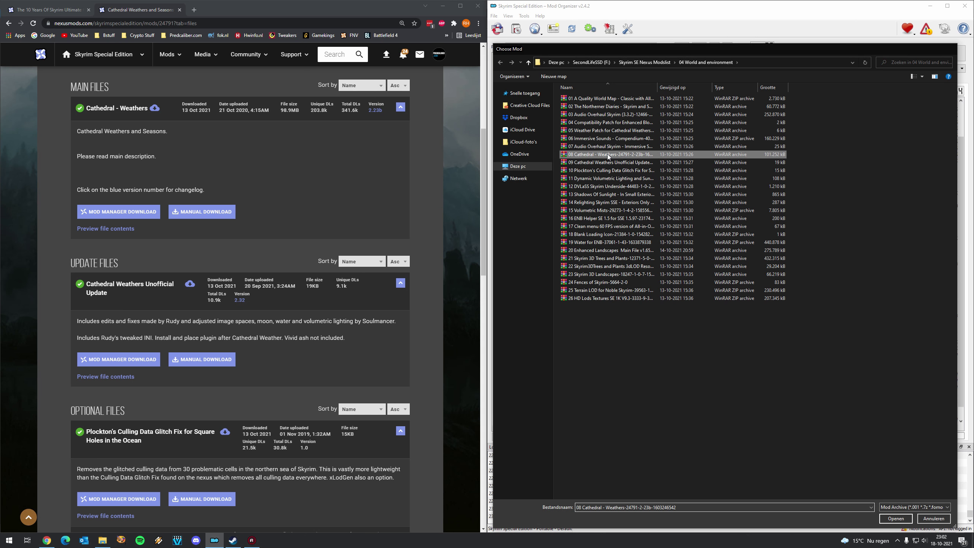
pyautogui.doubleClick(608, 156)
pyautogui.click(676, 278)
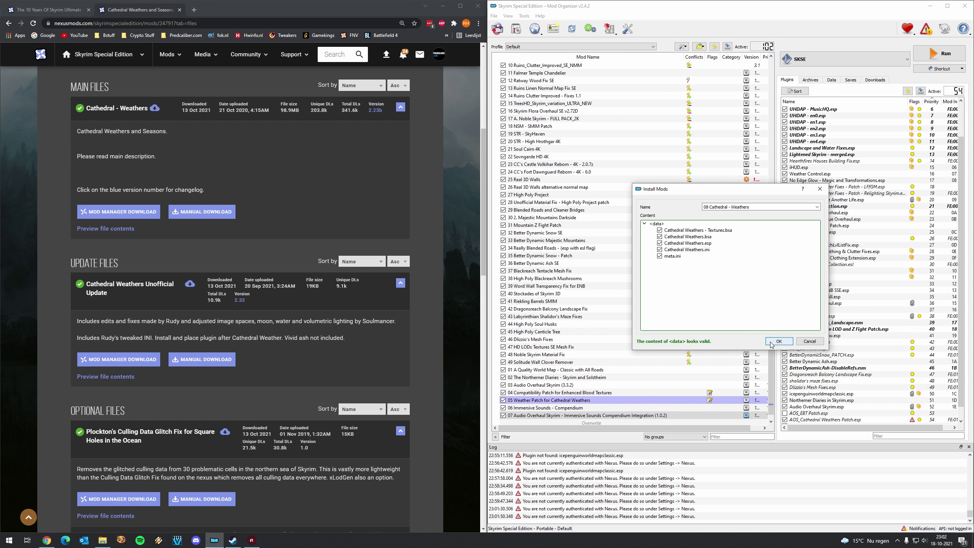
pyautogui.click(779, 341)
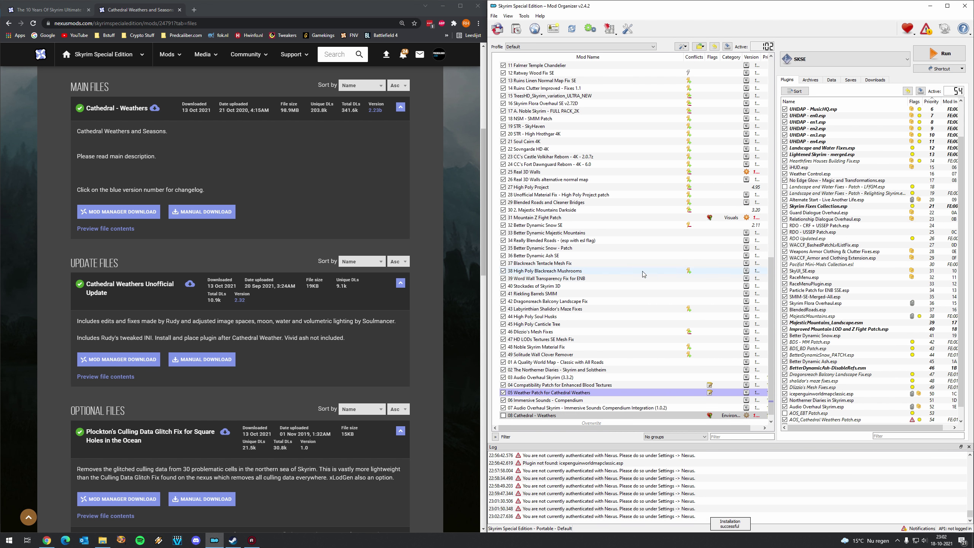
# Step: Install the archive 09 Cathedral Weathers Unofficial Update manually and enable the mod
pyautogui.click(498, 29)
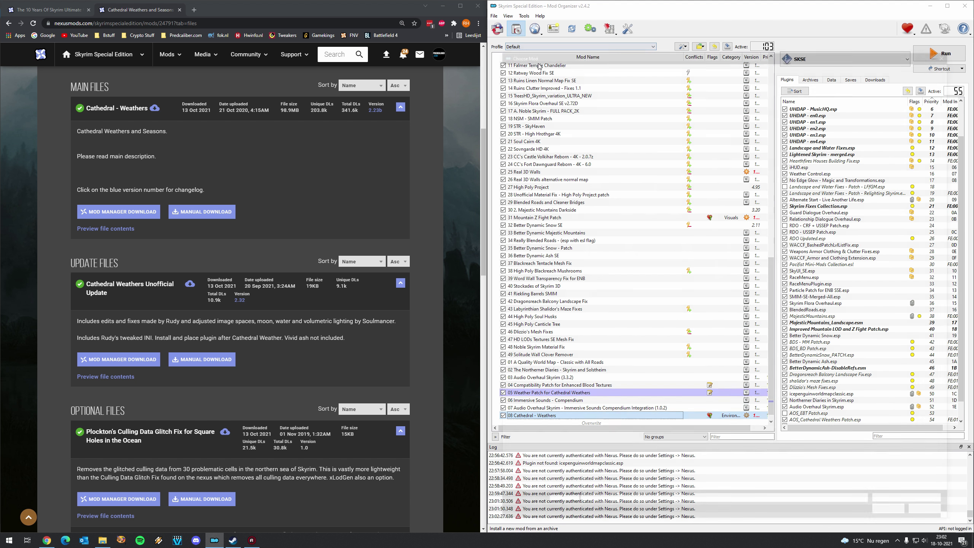
pyautogui.doubleClick(587, 162)
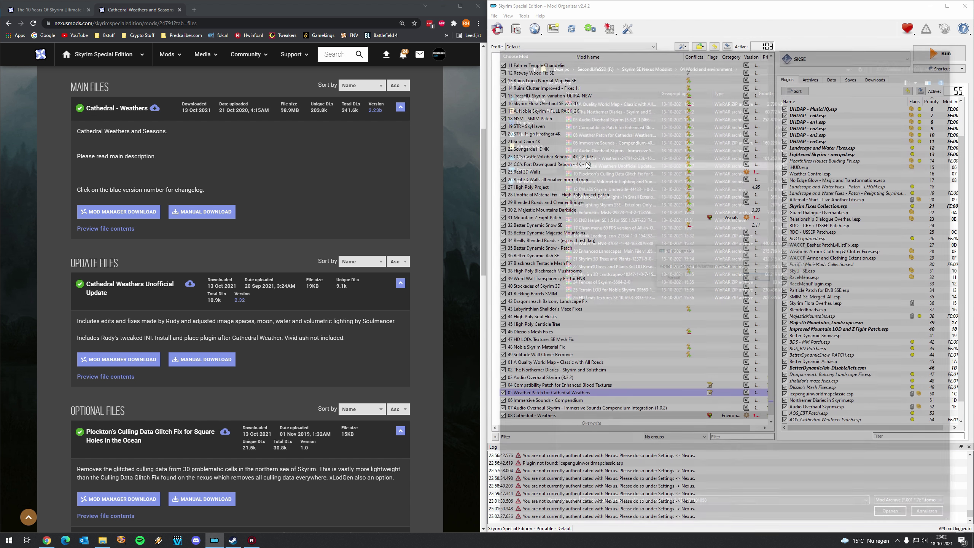
pyautogui.click(672, 279)
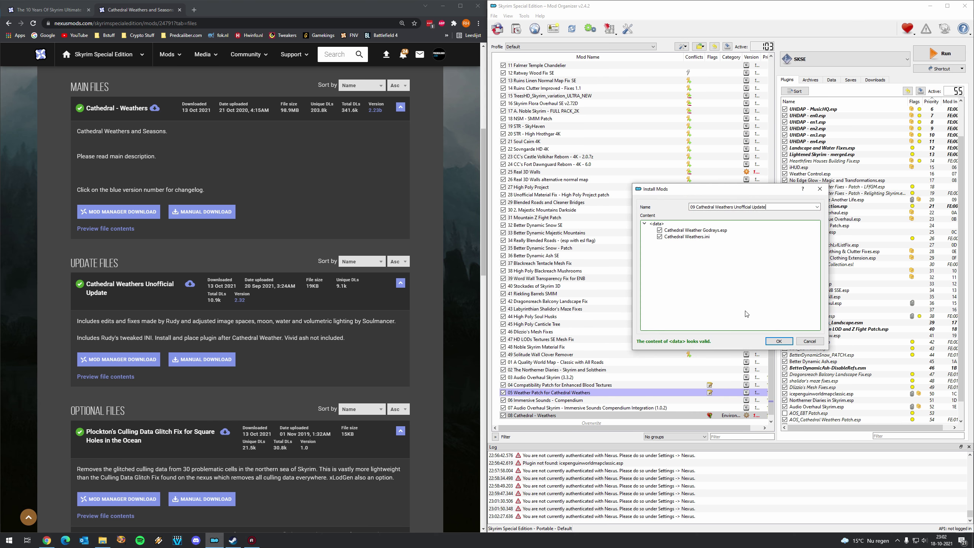
pyautogui.click(778, 341)
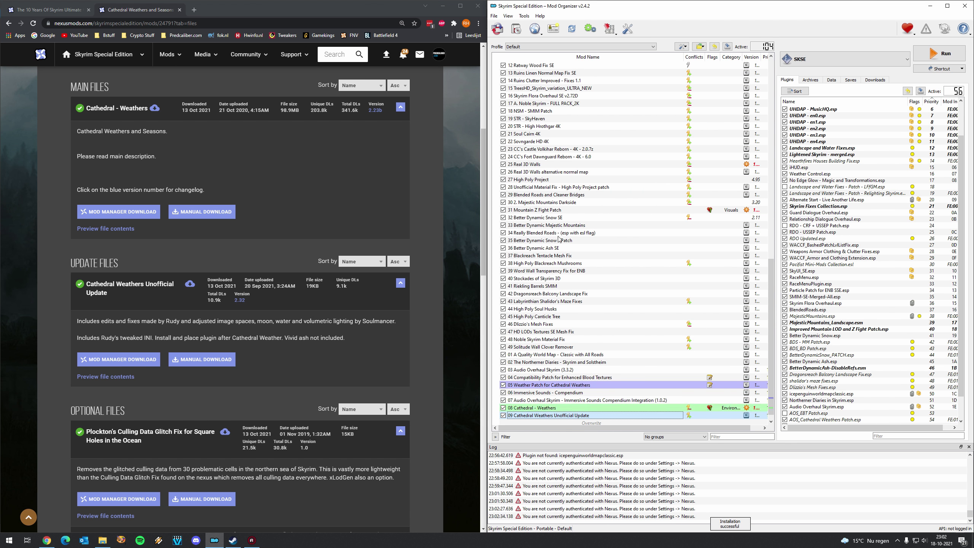
# Step: Install the archive 10 Plockton's Culling Data Glitch Fix for Square Holes in the Ocean manually and enable the mod
pyautogui.click(516, 28)
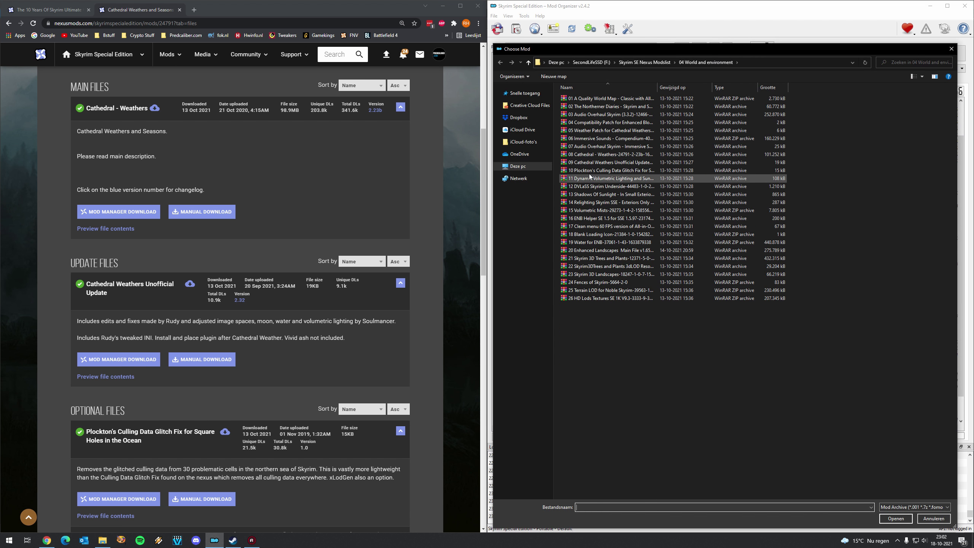
pyautogui.doubleClick(590, 171)
pyautogui.click(720, 323)
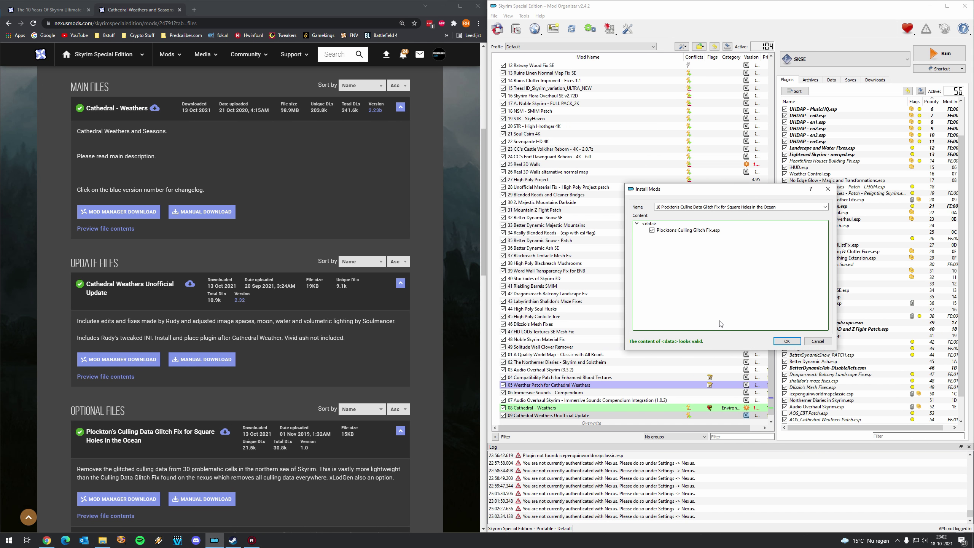
pyautogui.click(787, 341)
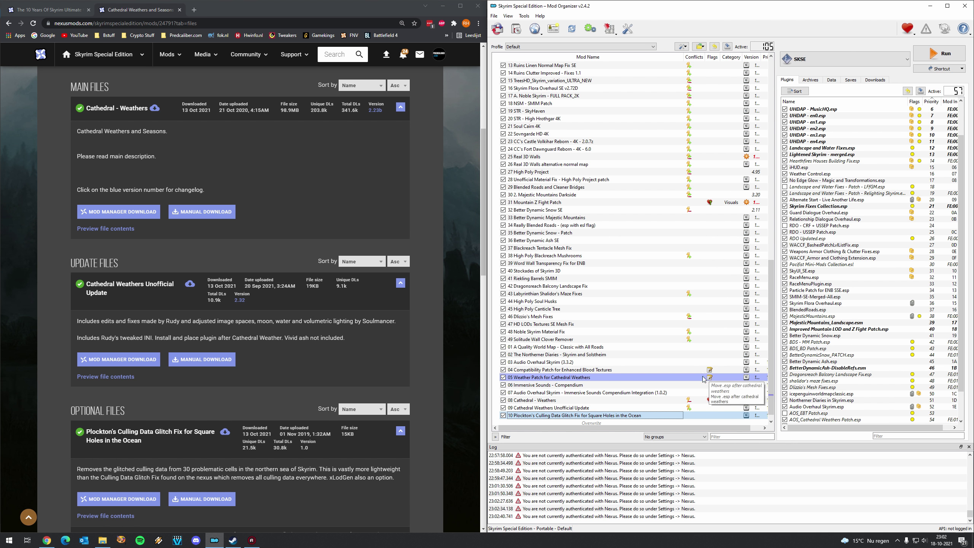
# Step: Move AOS_Cathedral Weathers Patch.esp, the plugin of mod 05, directly after Cathedral Weathers.esp in the plugin load order
pyautogui.click(625, 377)
pyautogui.click(568, 241)
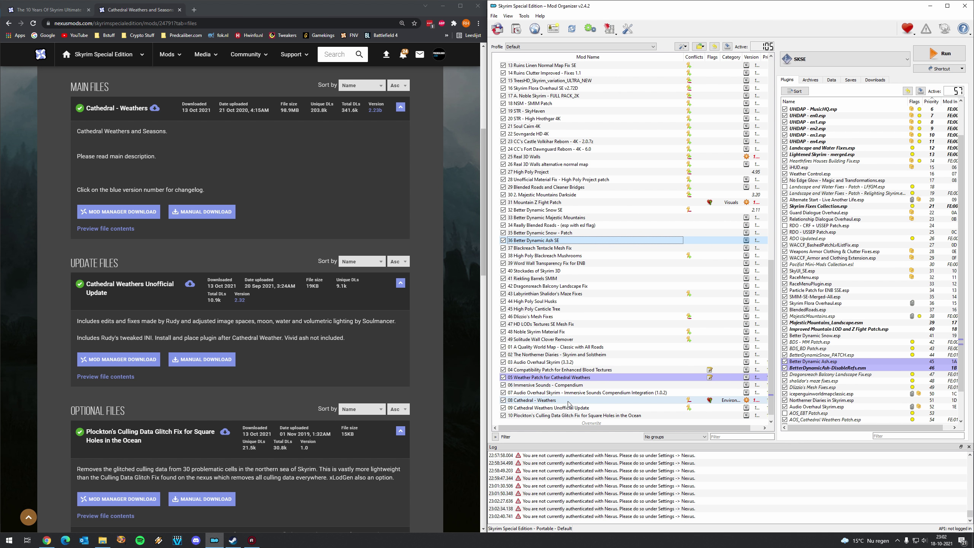
pyautogui.click(582, 379)
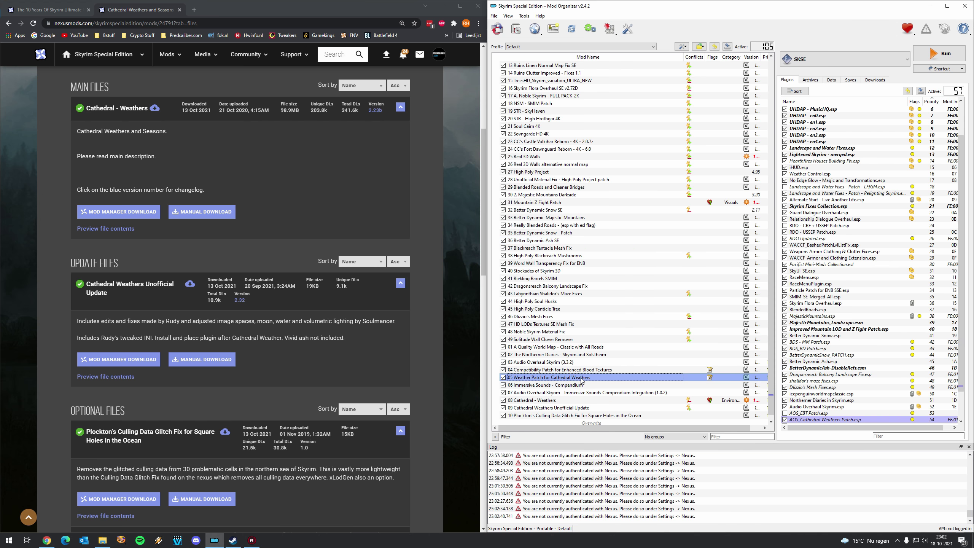
pyautogui.scroll(-2, 825, 414)
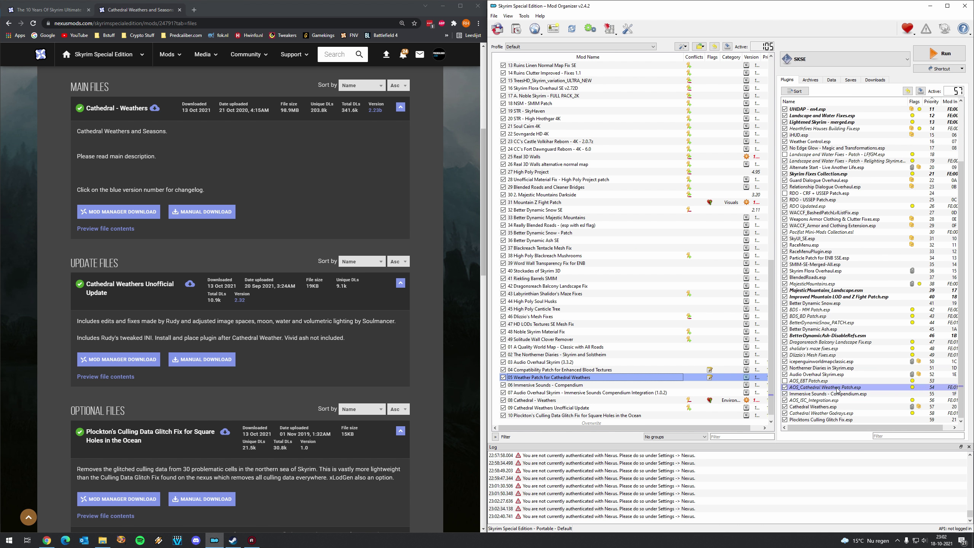
pyautogui.moveTo(835, 389); pyautogui.dragTo(825, 407)
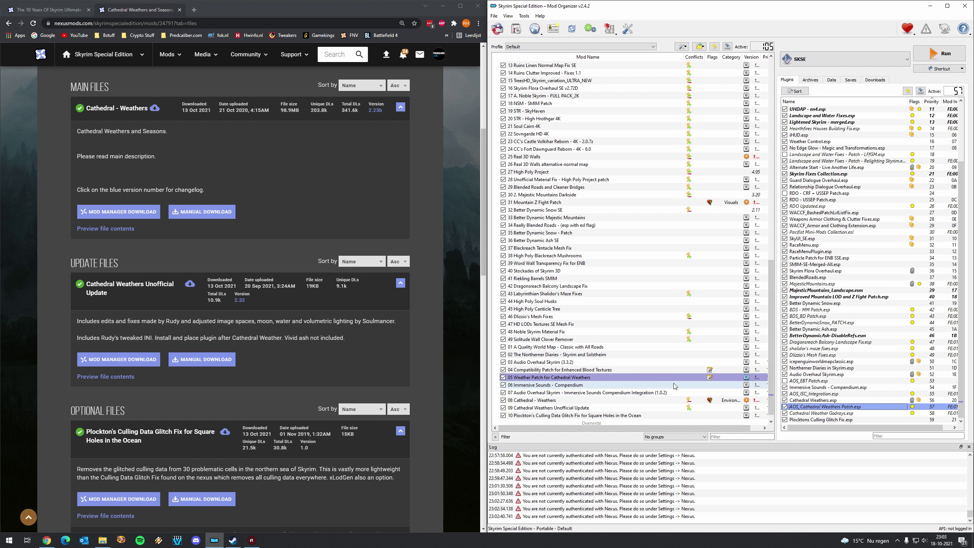
# Step: Clear both the notes and the comment of the 05 Weather Patch for Cathedral Weathers mod
pyautogui.doubleClick(659, 379)
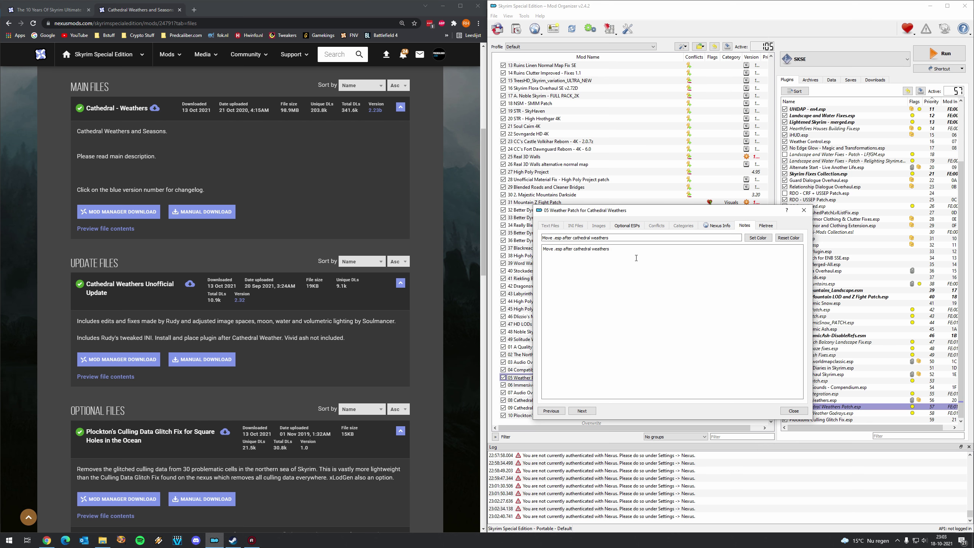
pyautogui.moveTo(636, 258); pyautogui.dragTo(544, 249)
pyautogui.press('BackSpace')
pyautogui.hotkey('shift', 'Tab')
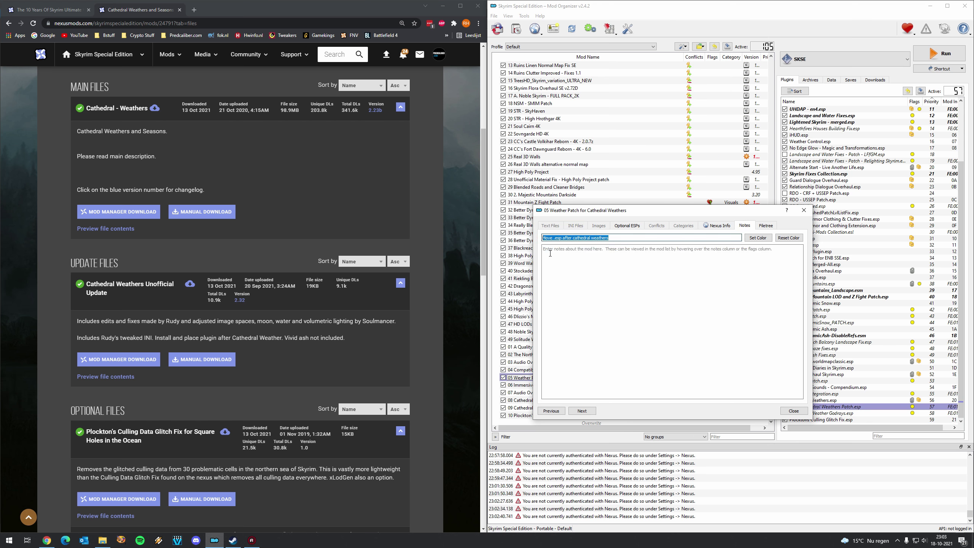
pyautogui.press('BackSpace')
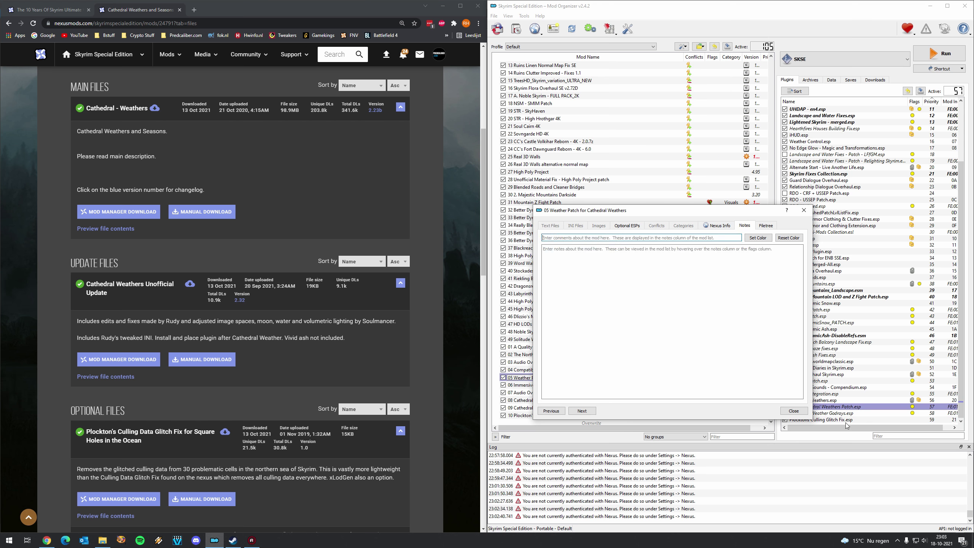
# Step: Close the details of the 05 Weather Patch for Cathedral Weathers mod and the finished Cathedral Weathers and Seasons page
pyautogui.click(793, 411)
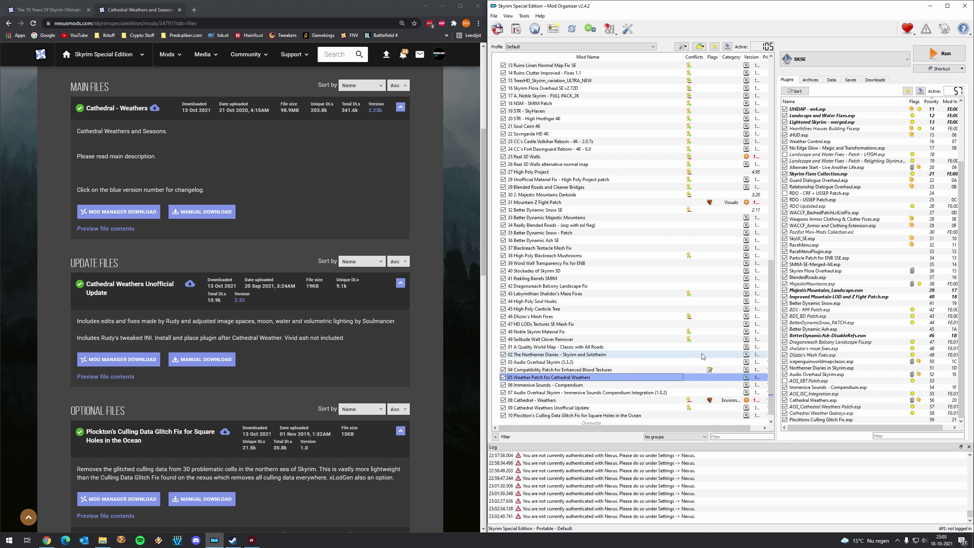
pyautogui.scroll(11, 714, 370)
pyautogui.scroll(-10, 717, 275)
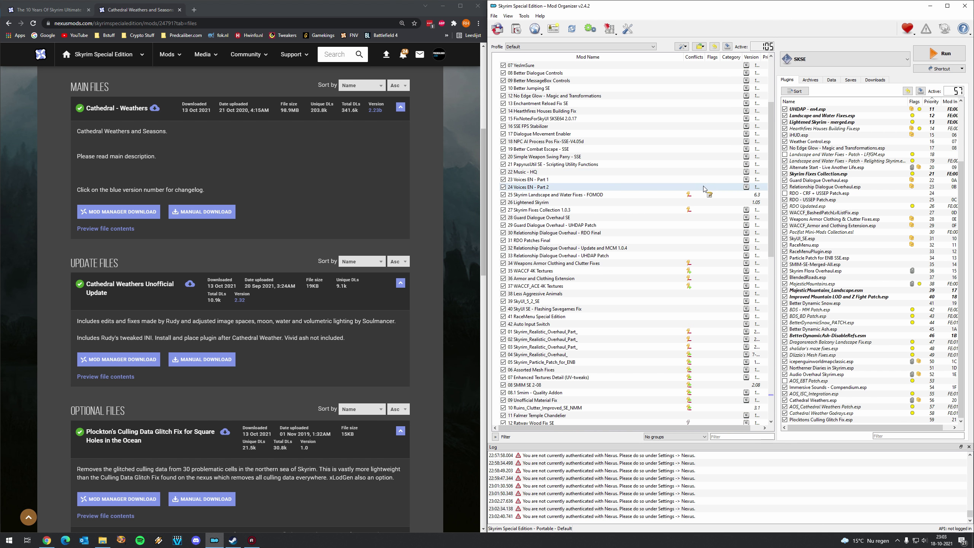
pyautogui.scroll(-2, 689, 274)
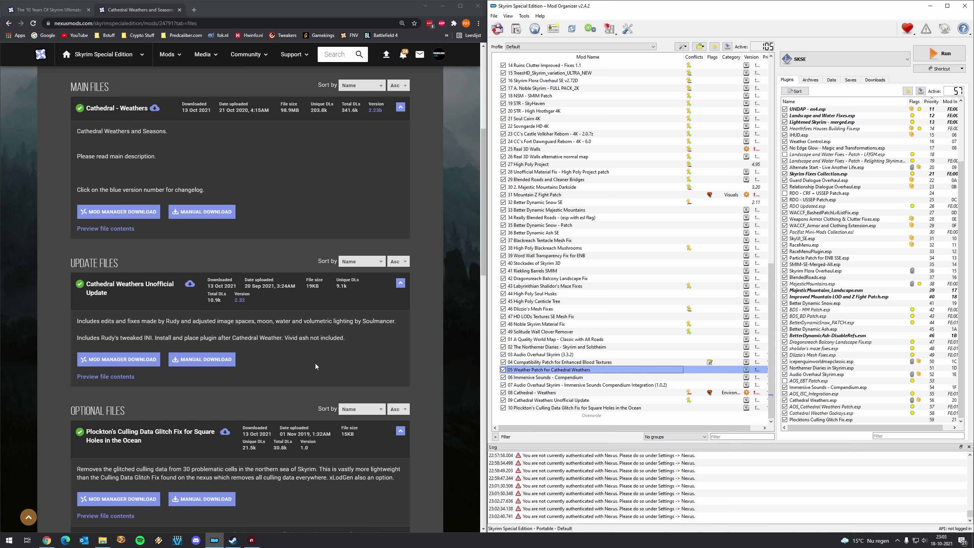
pyautogui.click(179, 10)
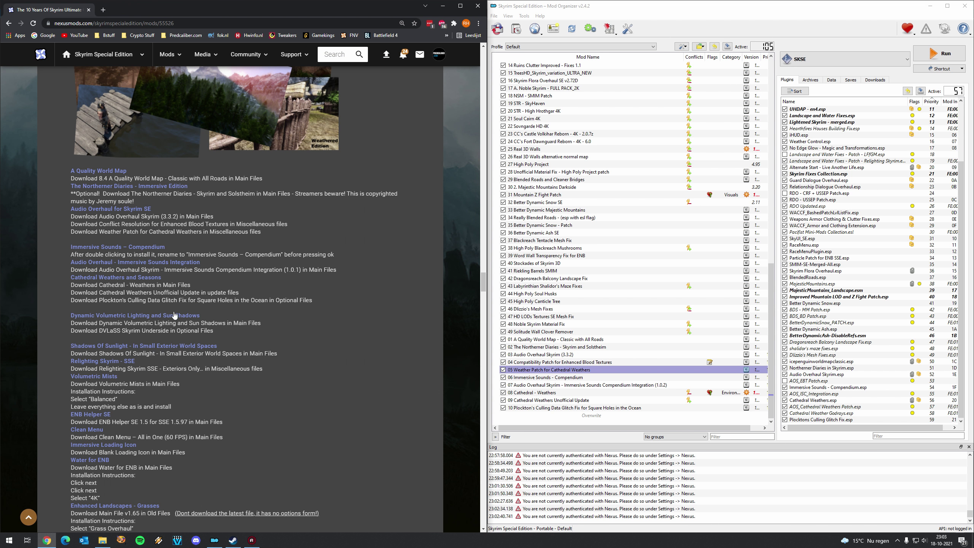
# Step: Open the guide's Dynamic Volumetric Lighting and Sun Shadows page and check its main and optional files against the guide
pyautogui.scroll(-3, 175, 315)
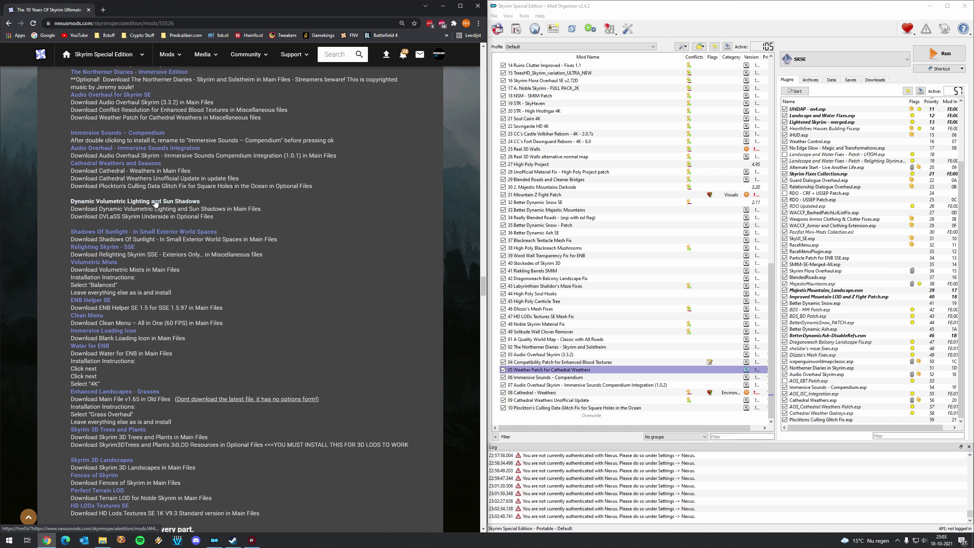
pyautogui.middleClick(157, 202)
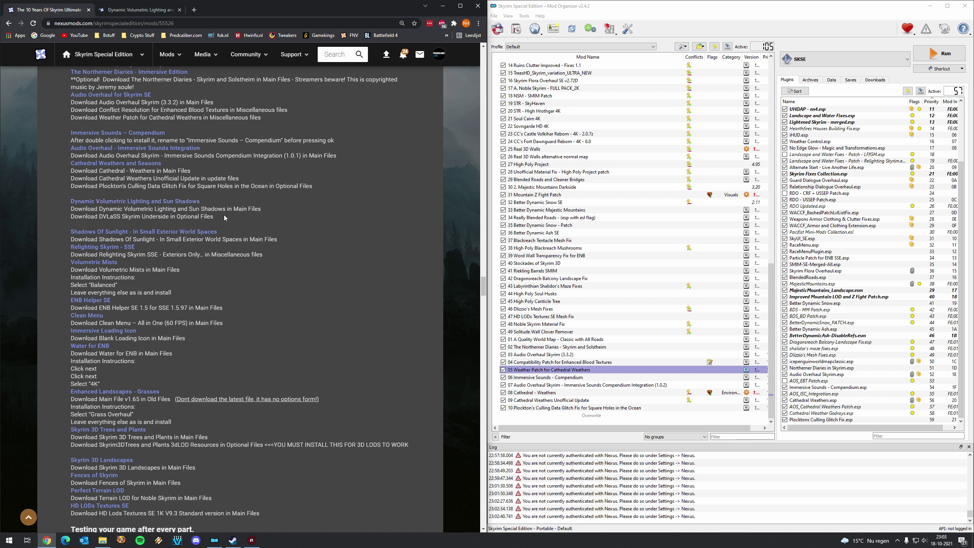
pyautogui.click(123, 13)
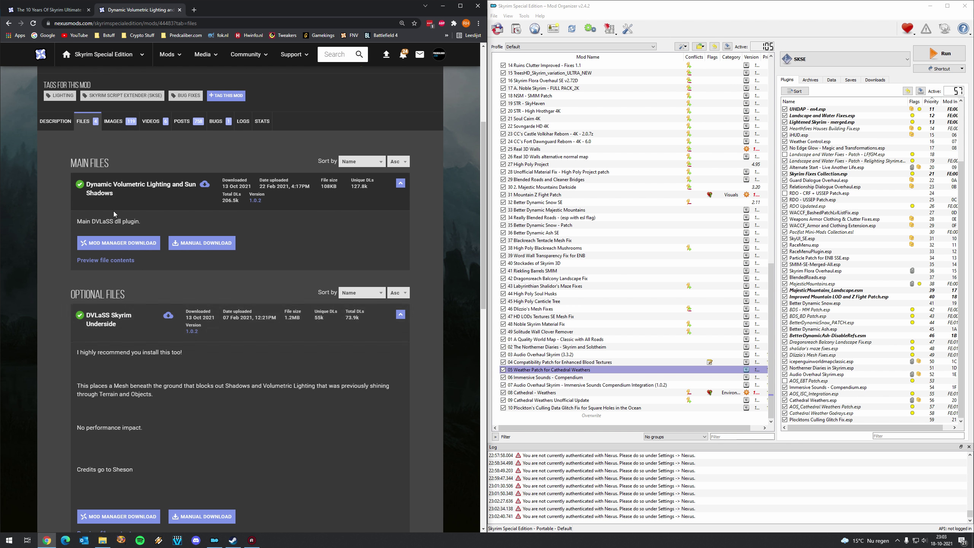
pyautogui.hotkey('ctrl', 'shift', 'Tab')
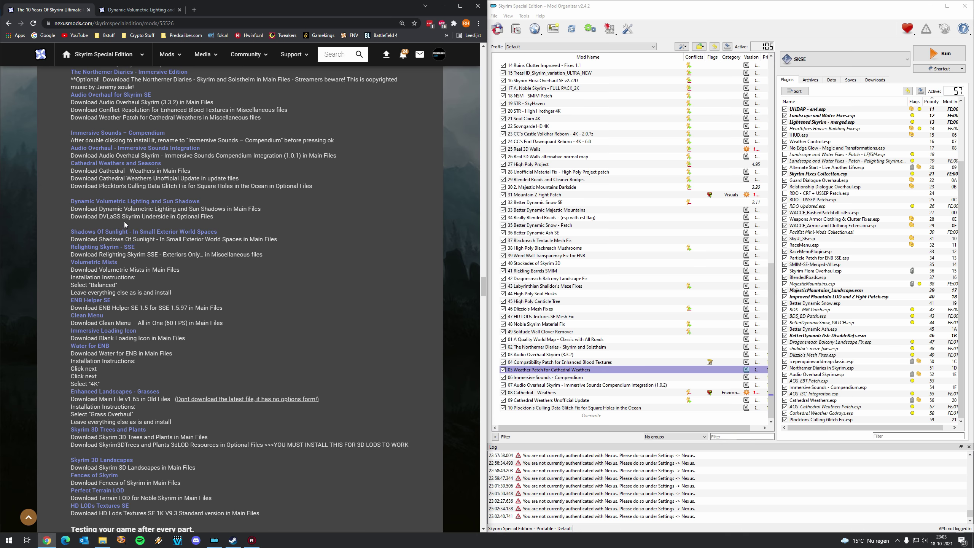
pyautogui.click(117, 2)
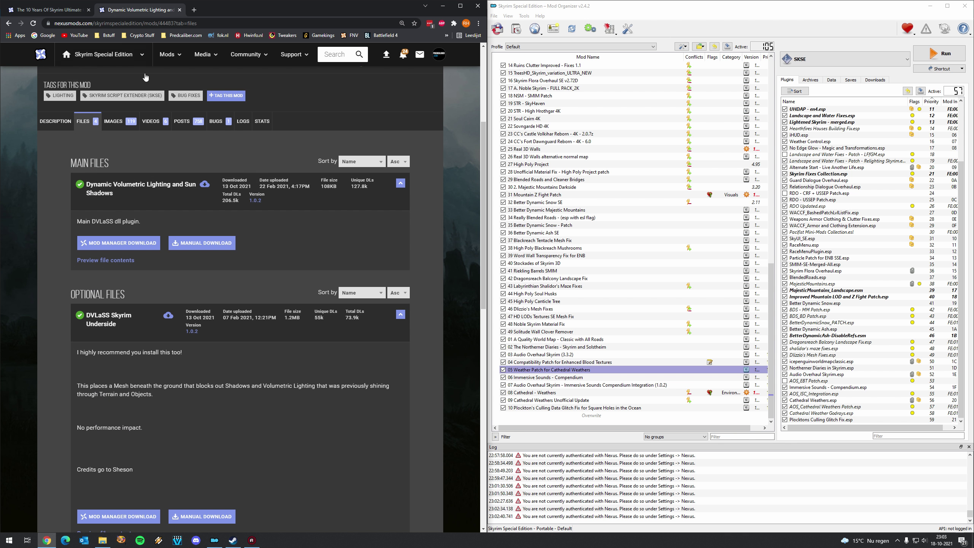
pyautogui.scroll(-4, 149, 241)
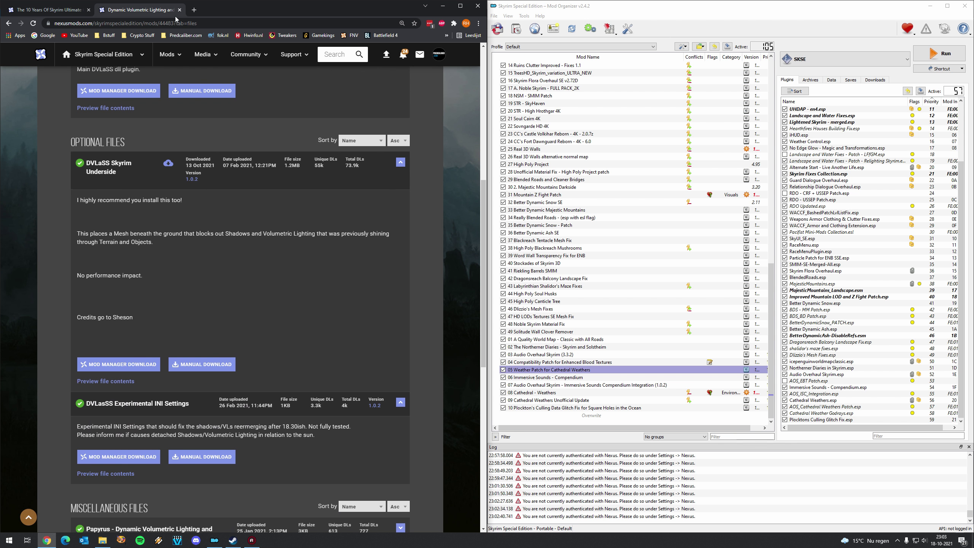
pyautogui.click(180, 10)
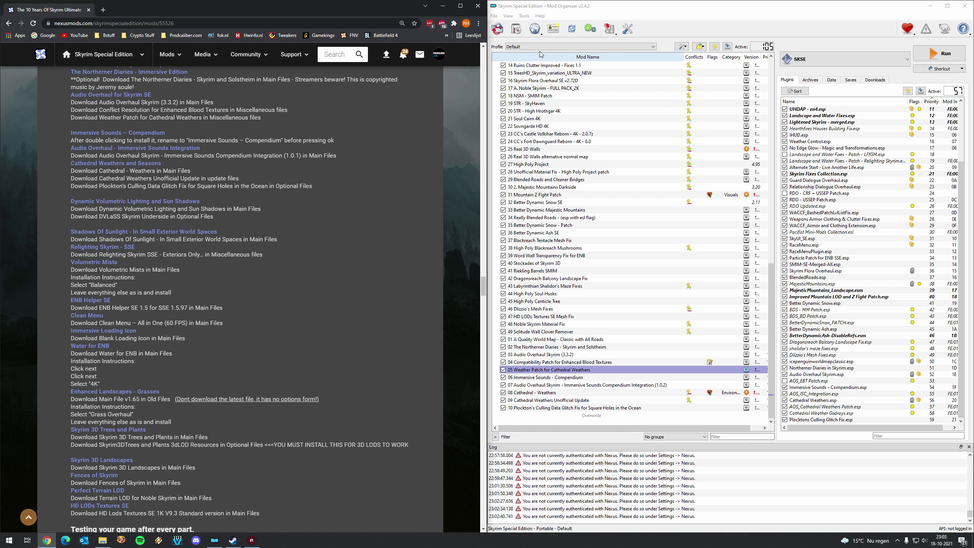
# Step: Install the archive 11 Dynamic Volumetric Lighting and Sun Shadows manually and enable the mod
pyautogui.click(518, 30)
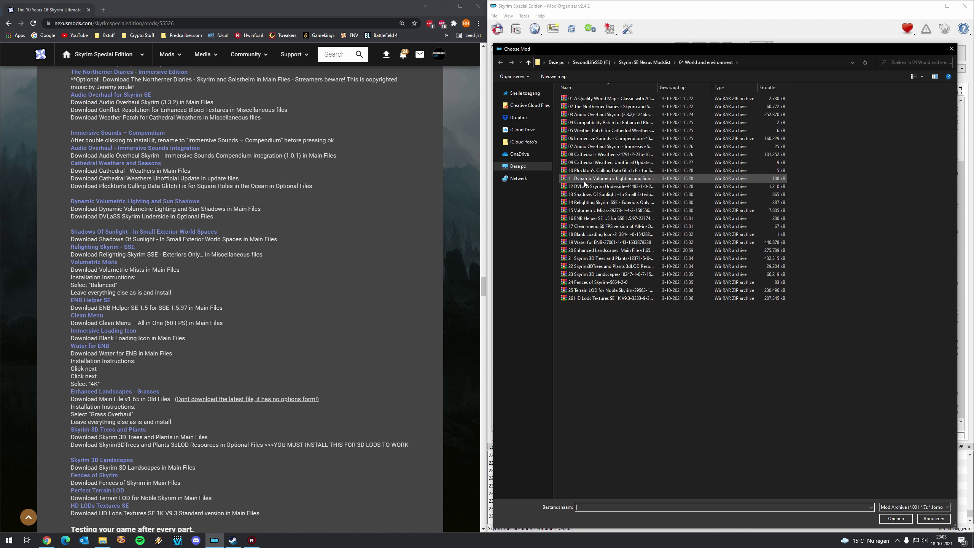
pyautogui.doubleClick(585, 181)
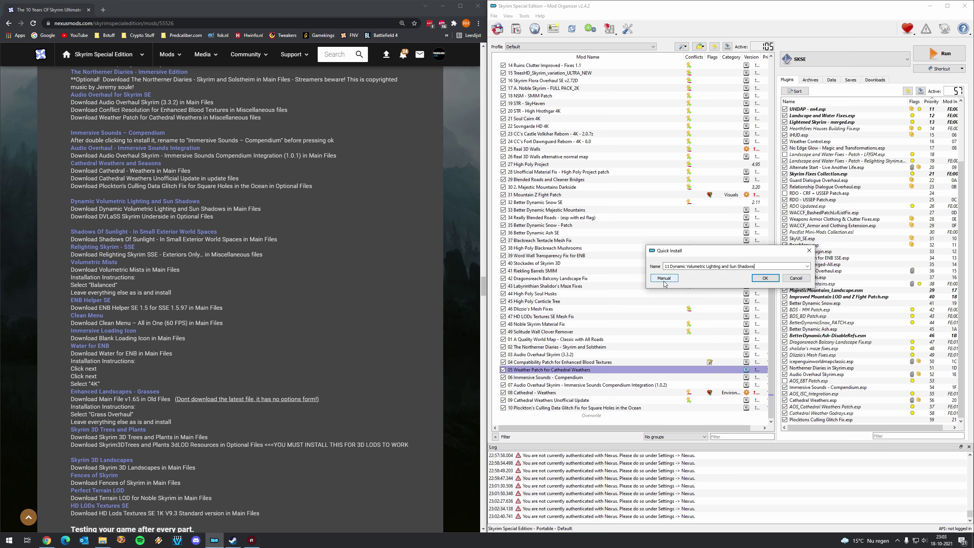
pyautogui.click(666, 281)
pyautogui.click(779, 341)
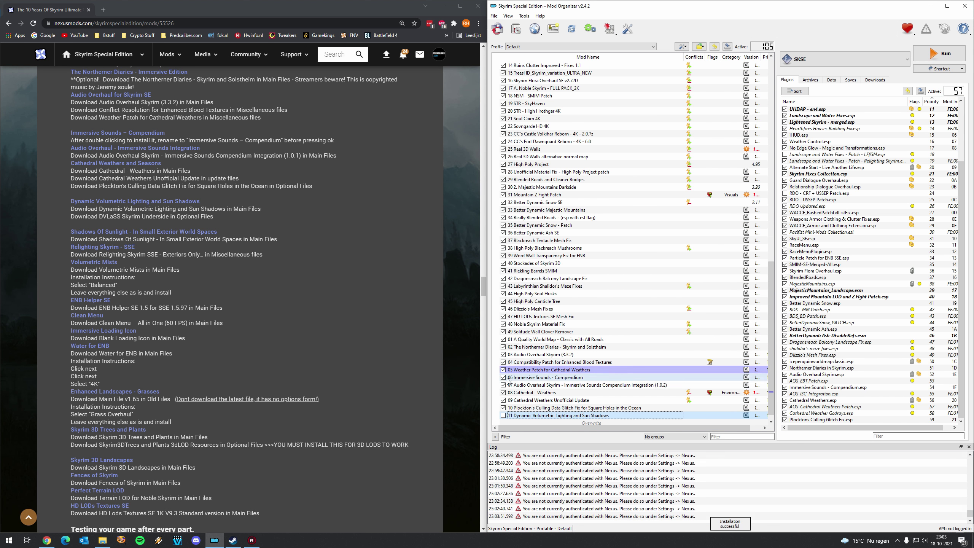
pyautogui.click(503, 416)
# Step: Install the archive 12 DVLaSS Skyrim Underside manually and enable the mod
pyautogui.click(517, 29)
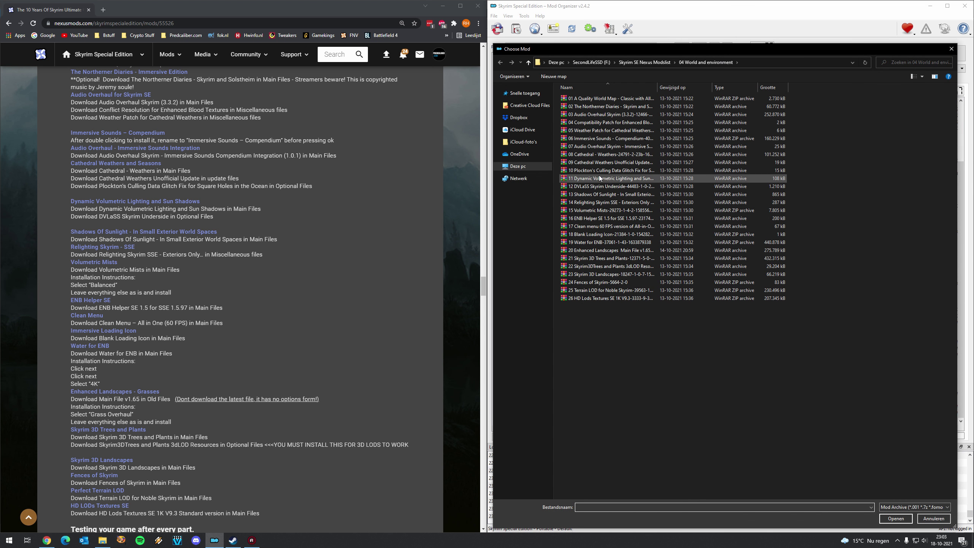
pyautogui.doubleClick(595, 188)
pyautogui.click(673, 279)
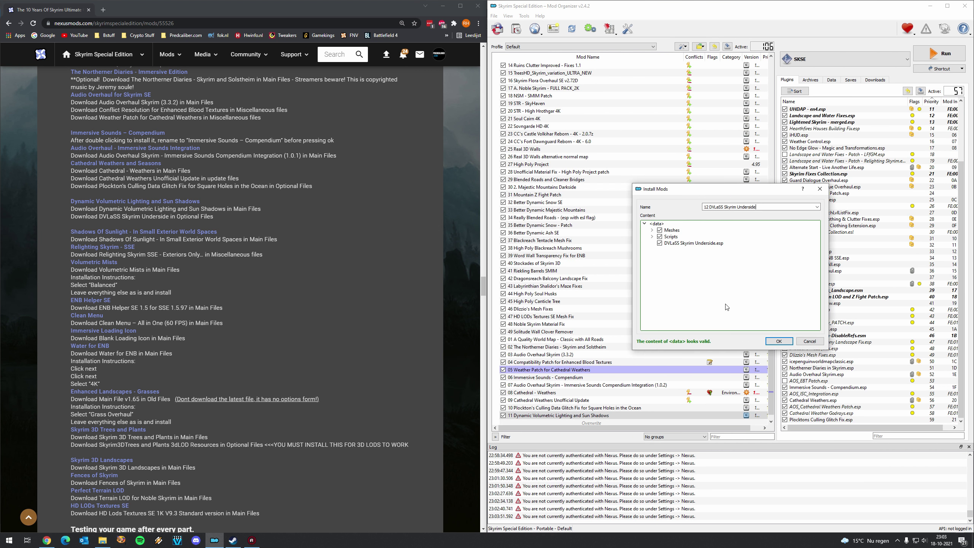
pyautogui.click(780, 345)
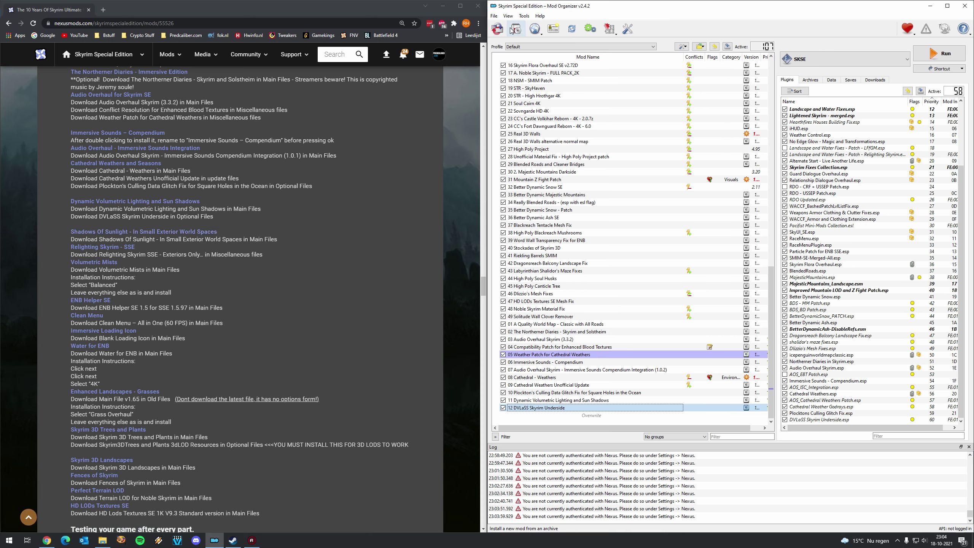
# Step: Install the archive 13 Shadows Of Sunlight - In Small Exterior World Spaces manually and enable the mod
pyautogui.click(498, 29)
pyautogui.doubleClick(599, 194)
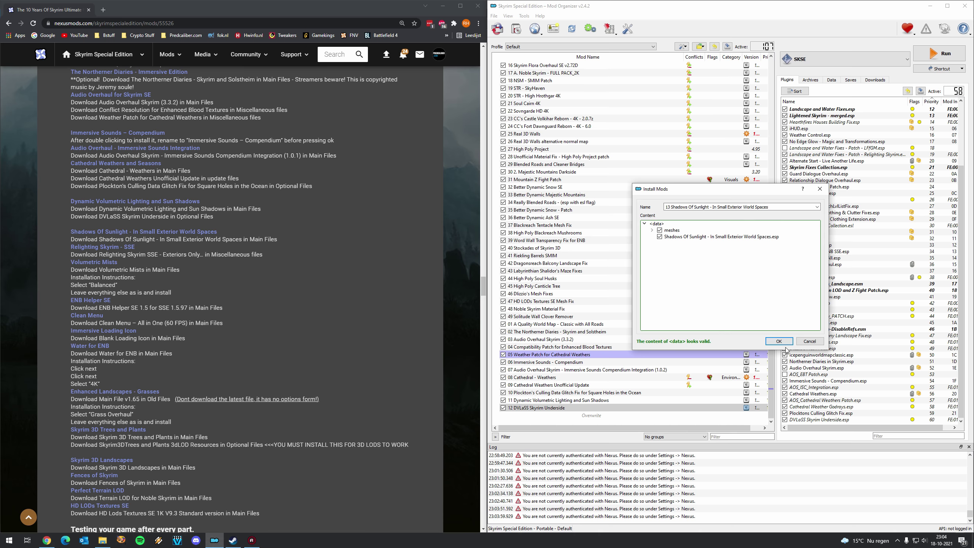
pyautogui.click(786, 343)
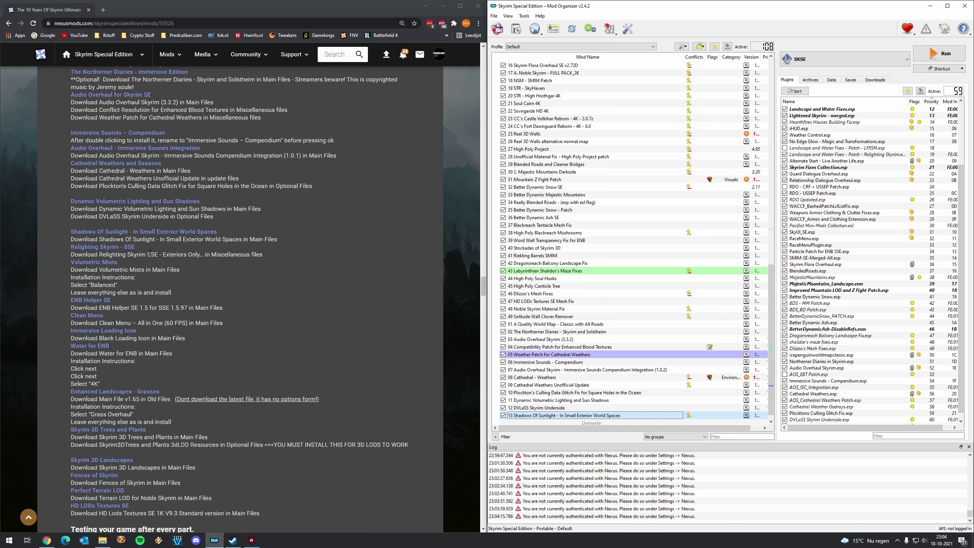
# Step: Open the guide's Relighting Skyrim - SSE page and locate the Exteriors Only version among its miscellaneous files
pyautogui.rightClick(123, 247)
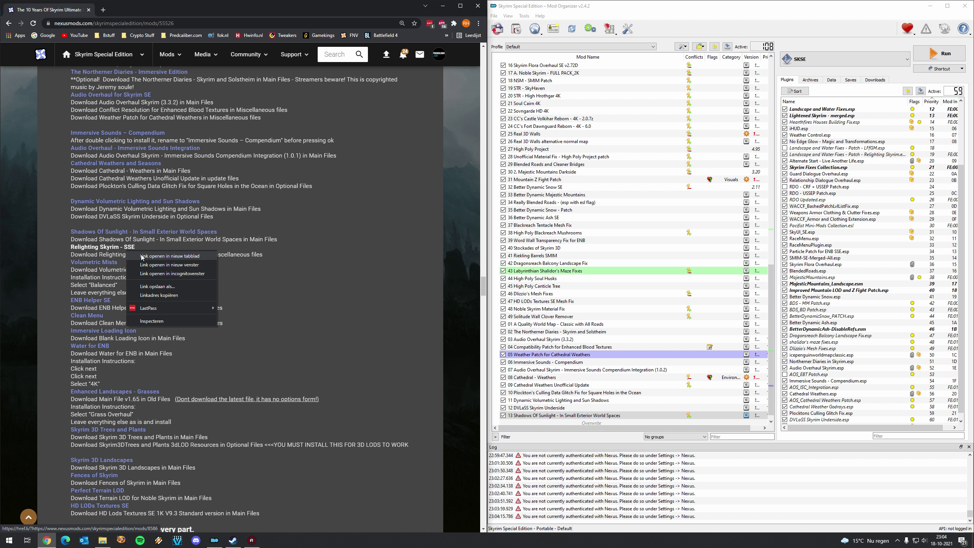
pyautogui.click(145, 256)
pyautogui.click(125, 11)
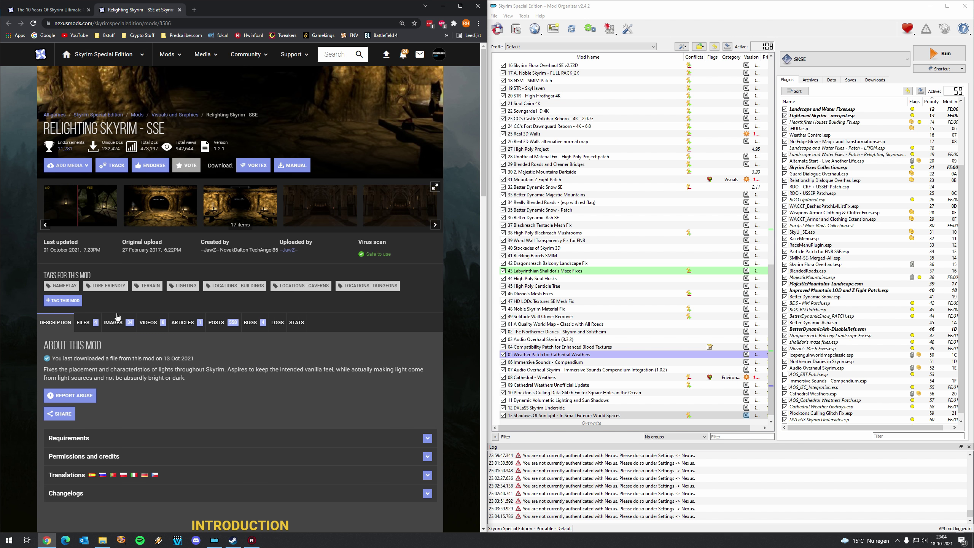
pyautogui.click(84, 322)
pyautogui.scroll(-3, 199, 265)
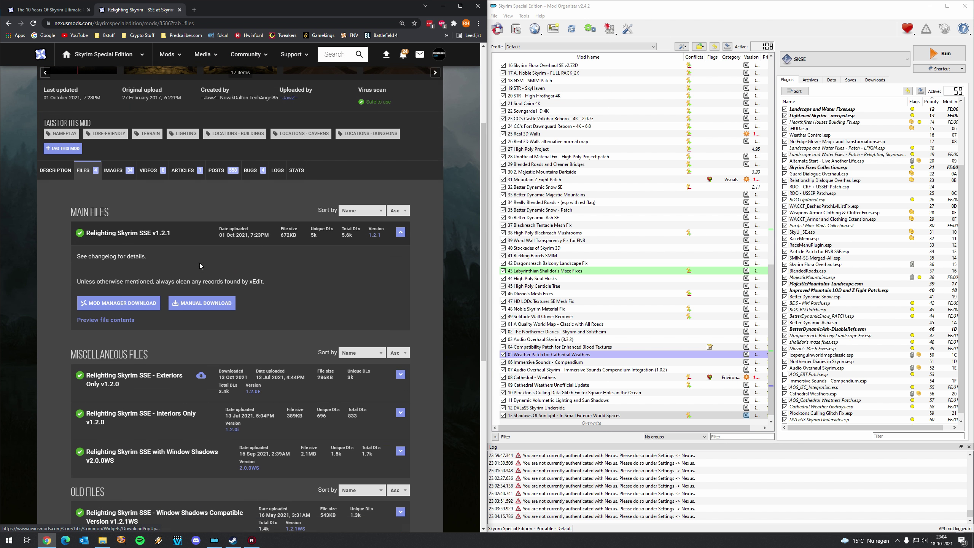
pyautogui.scroll(-4, 167, 300)
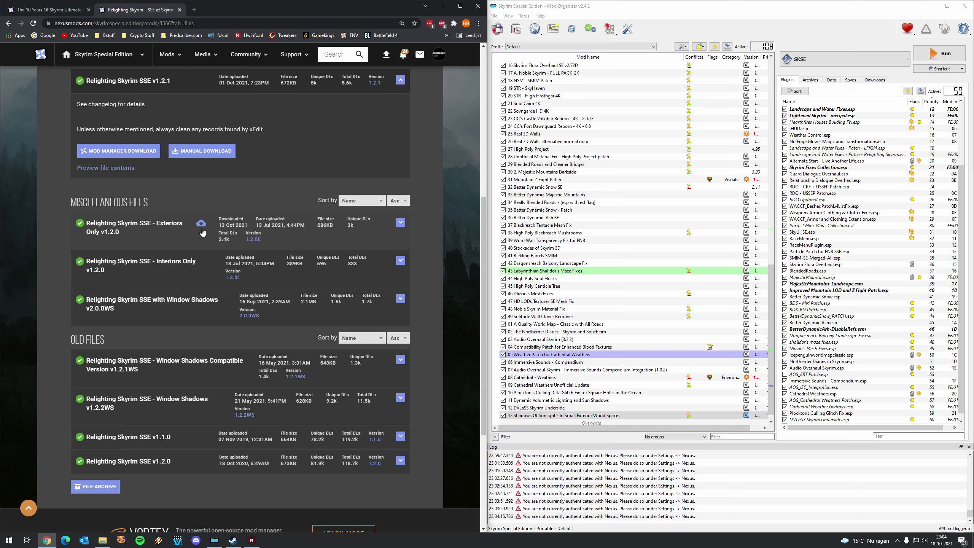
pyautogui.click(180, 9)
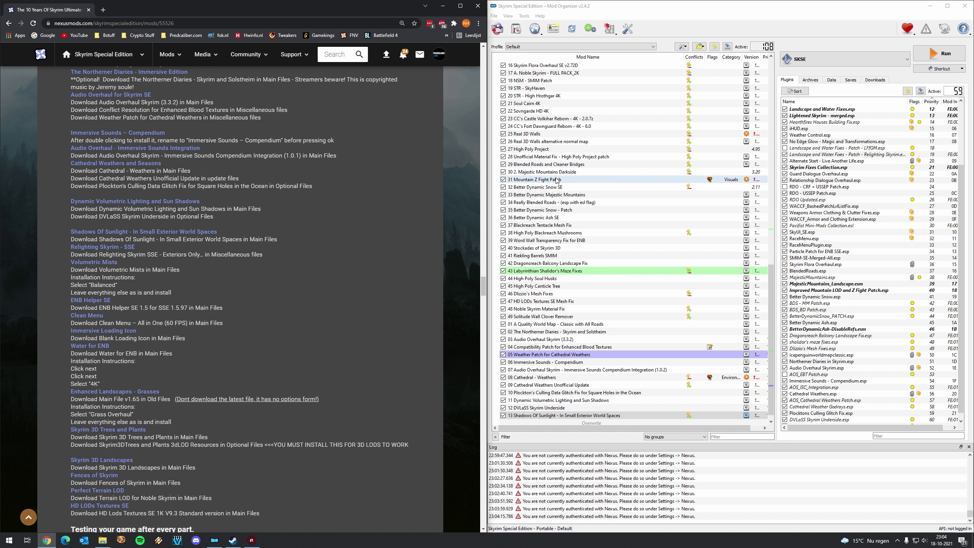
# Step: Install the archive 14 Relighting Skyrim SSE - Exteriors Only manually and enable the mod
pyautogui.click(517, 31)
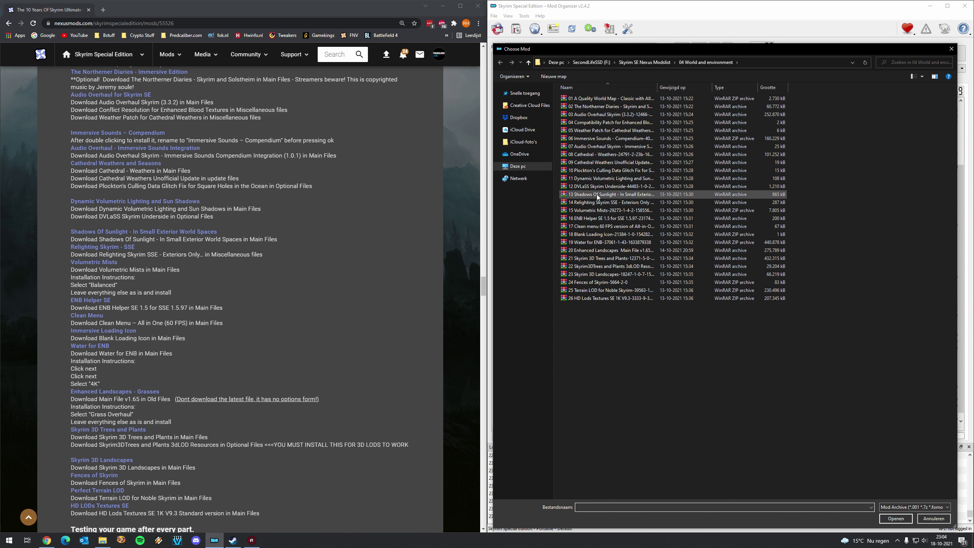
pyautogui.doubleClick(598, 203)
pyautogui.click(677, 278)
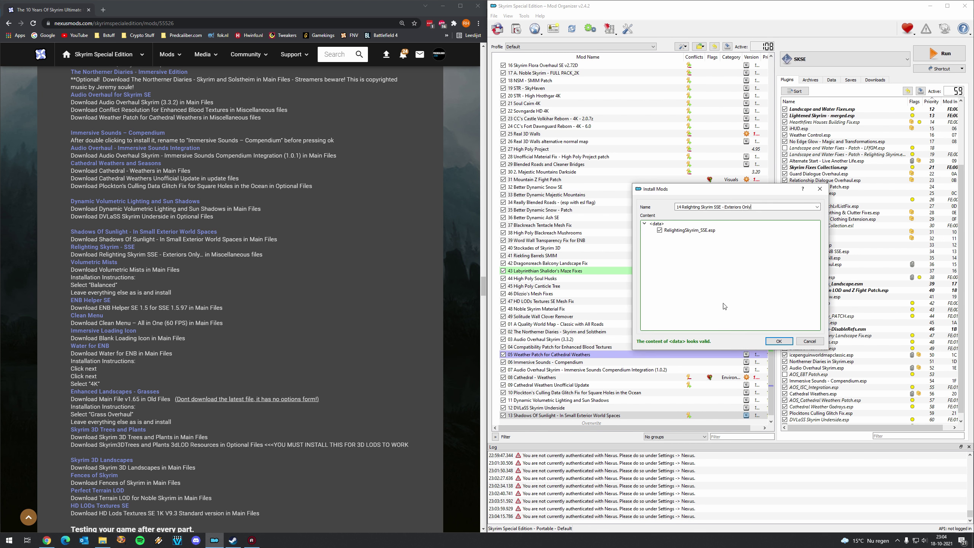
pyautogui.click(779, 341)
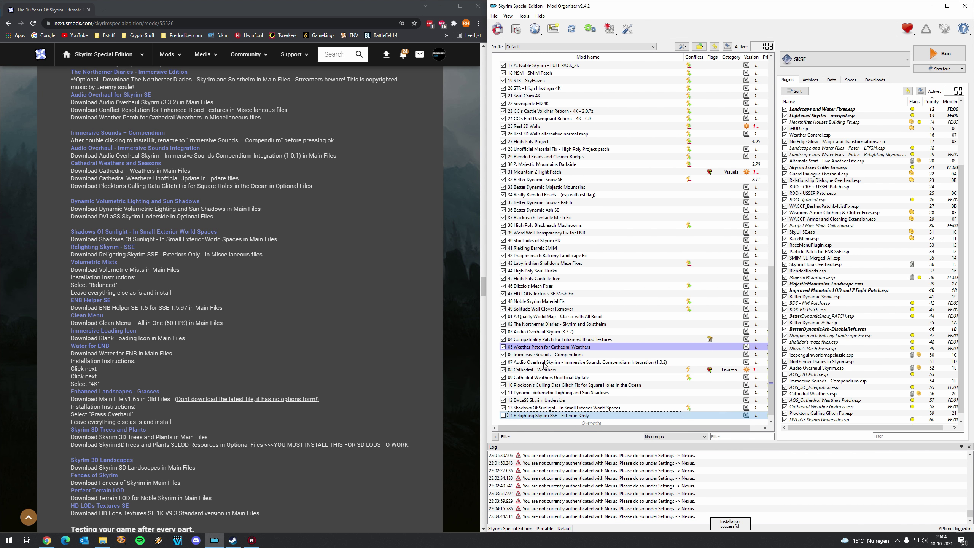
pyautogui.click(503, 416)
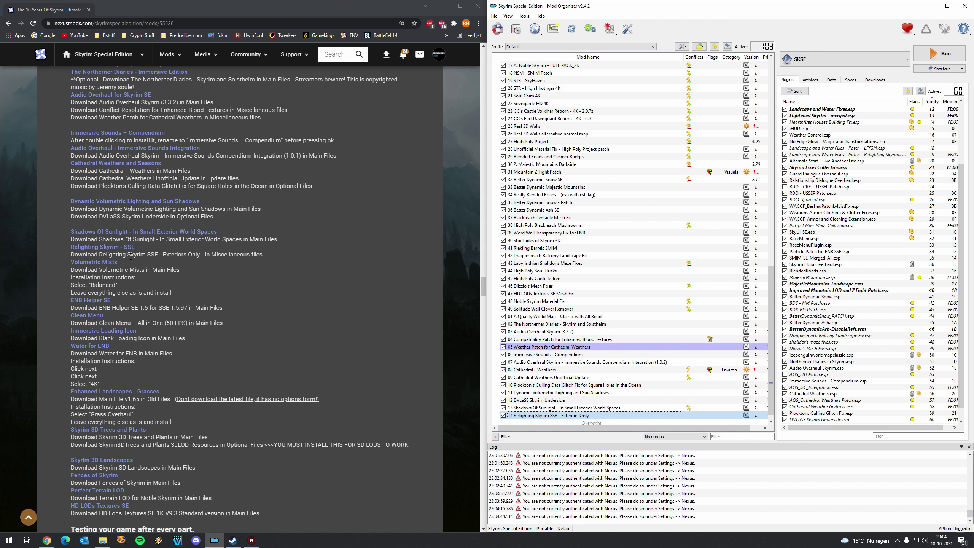
# Step: Install the Volumetric Mists archive as 15 Volumetric Mists with the Balanced option and Solstheim included, and enable the mod
pyautogui.scroll(-1, 120, 261)
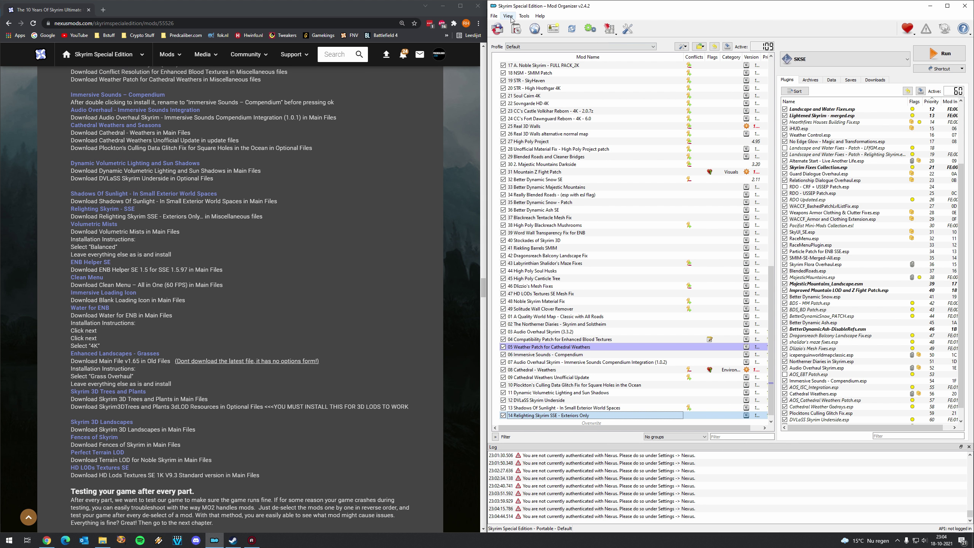
pyautogui.click(499, 27)
pyautogui.doubleClick(589, 209)
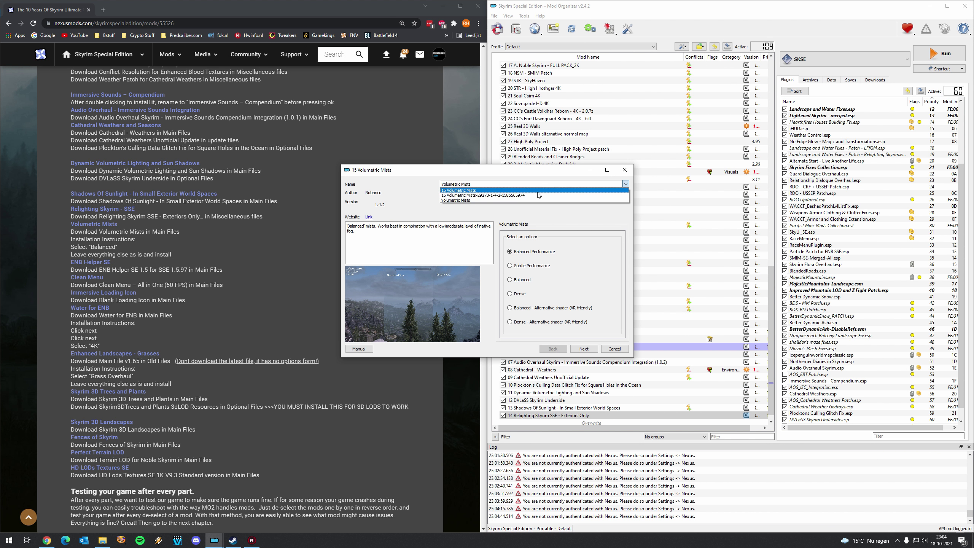
pyautogui.click(505, 198)
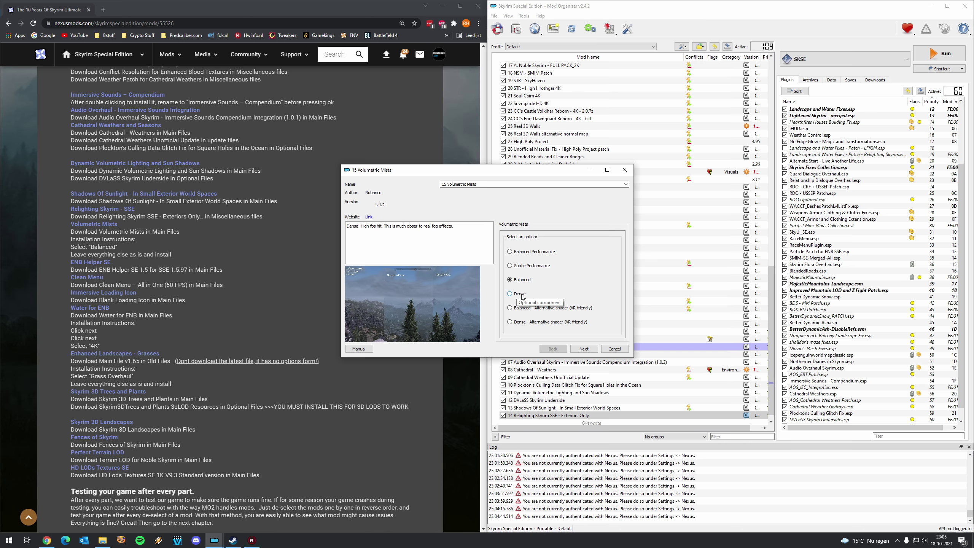
pyautogui.click(523, 295)
pyautogui.click(584, 349)
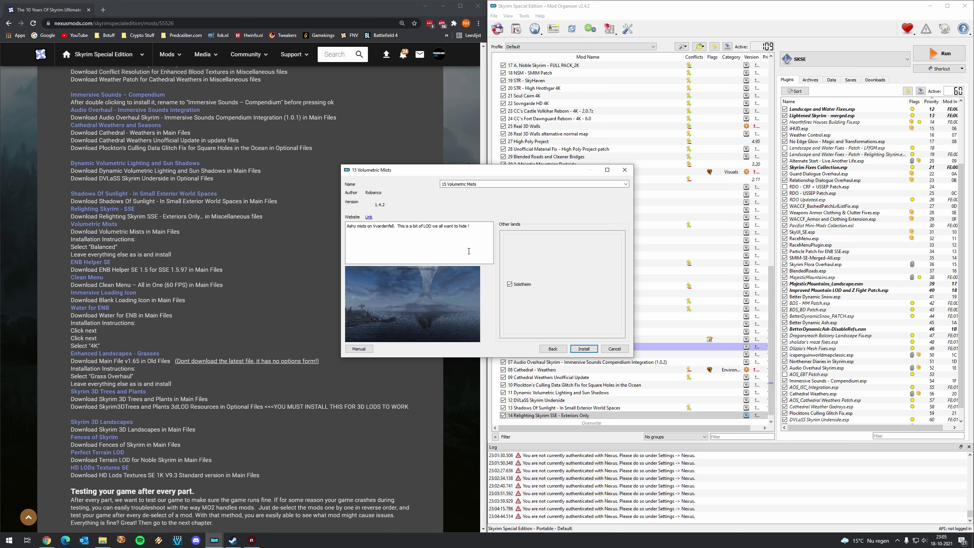
pyautogui.click(580, 349)
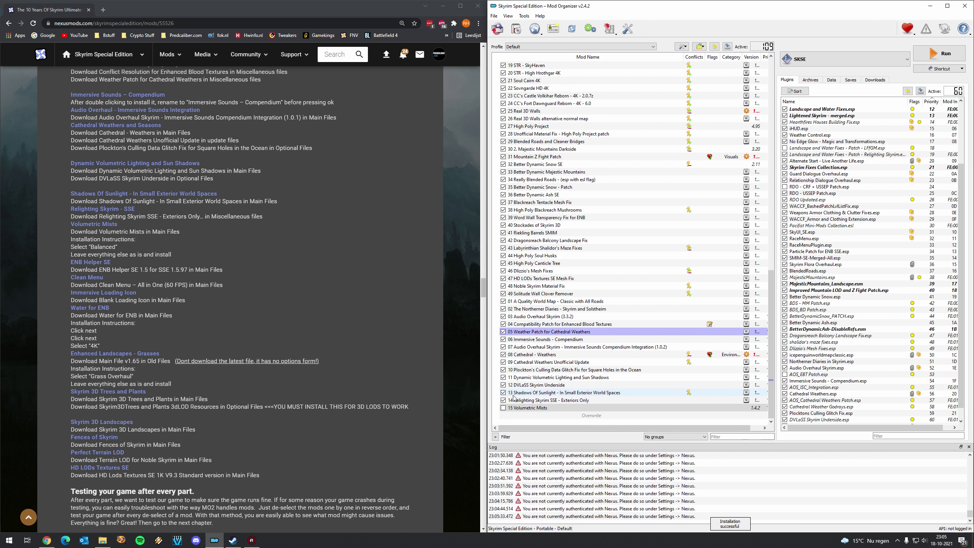
pyautogui.click(503, 408)
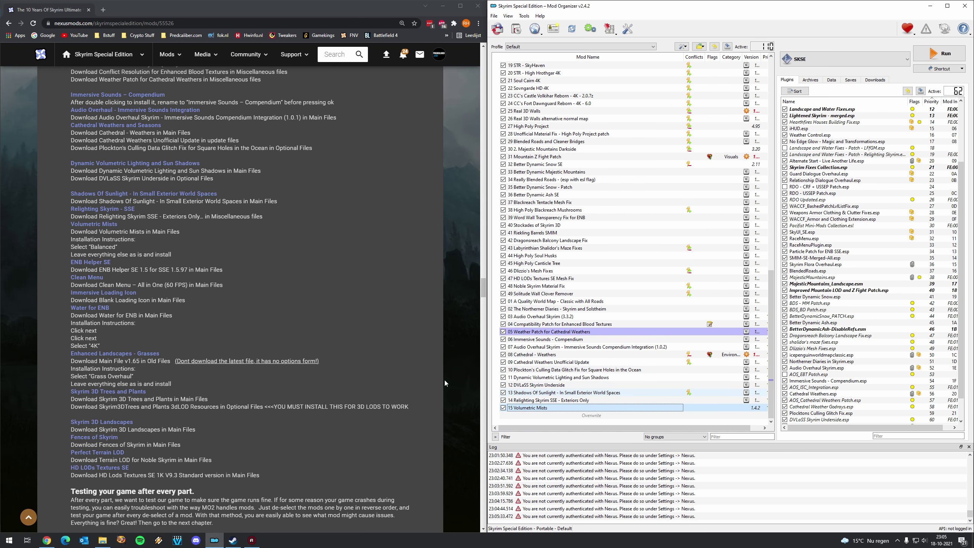
# Step: Install the archive 16 ENB Helper SE 1.5 for SSE 1.5.97 and enable the mod
pyautogui.click(517, 28)
pyautogui.doubleClick(604, 218)
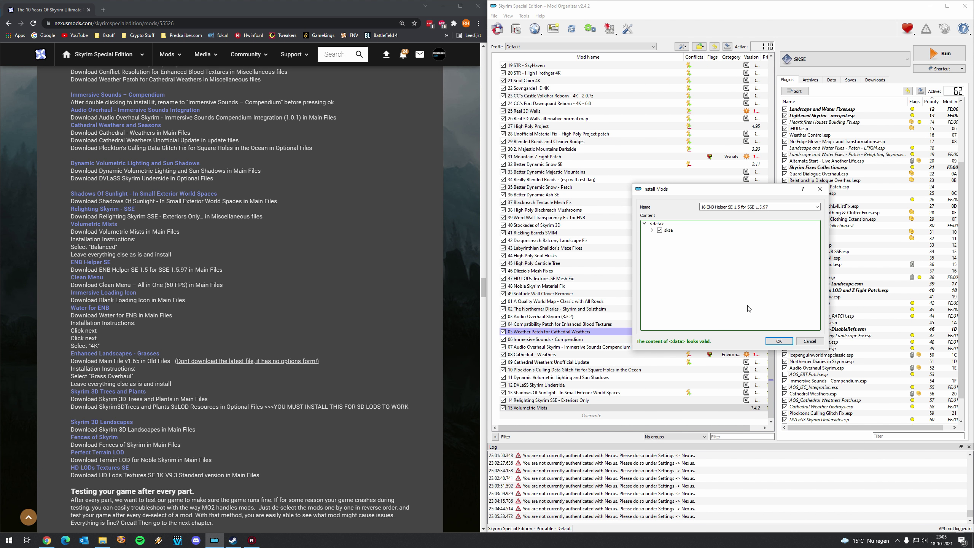
pyautogui.click(778, 341)
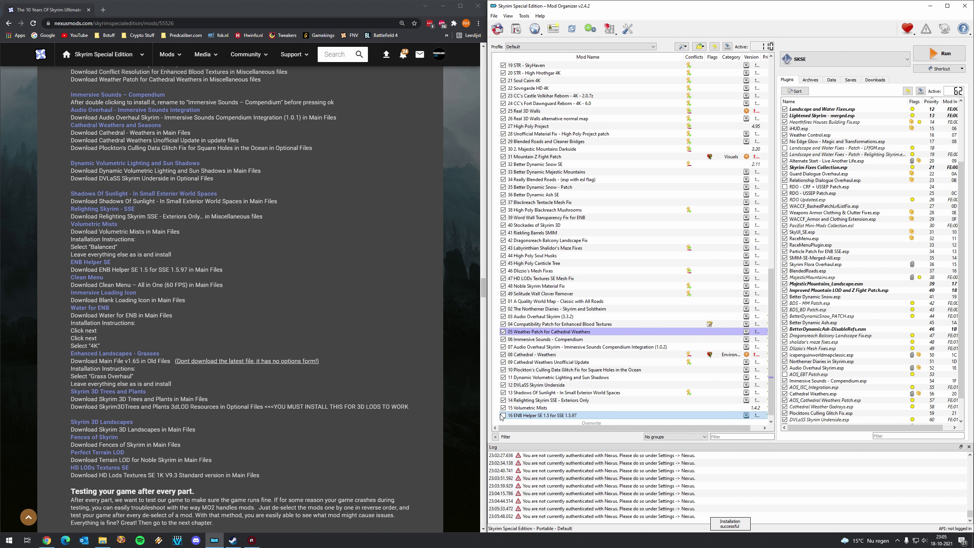
pyautogui.click(504, 415)
# Step: Install the archive 17 Clean menu 60 FPS version of All-in-One (60 FPS) and enable the mod
pyautogui.scroll(-1, 151, 278)
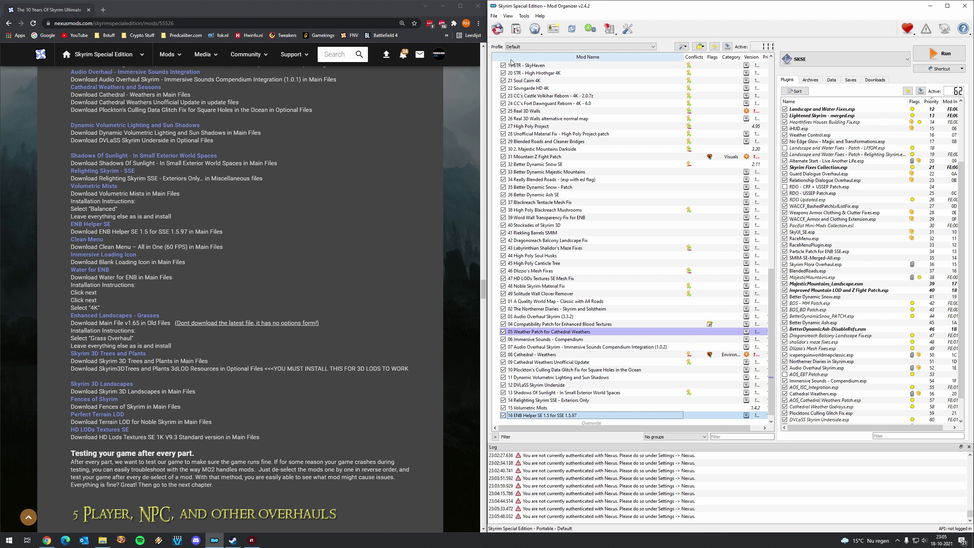
pyautogui.click(497, 29)
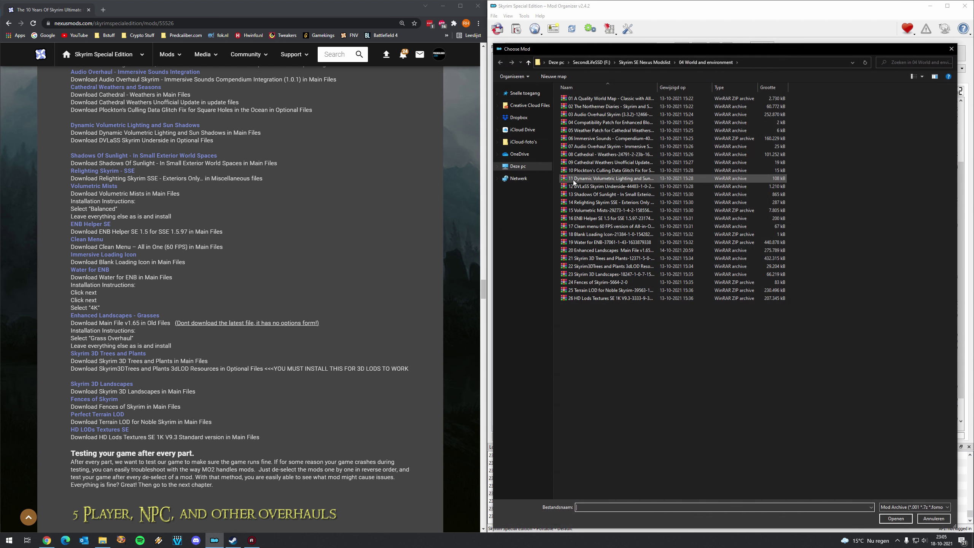
pyautogui.doubleClick(596, 226)
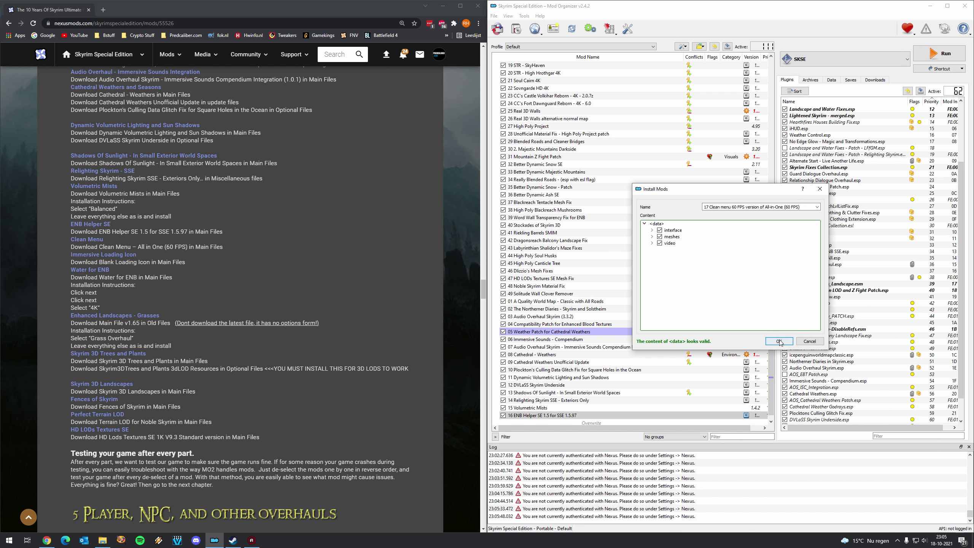
pyautogui.click(780, 340)
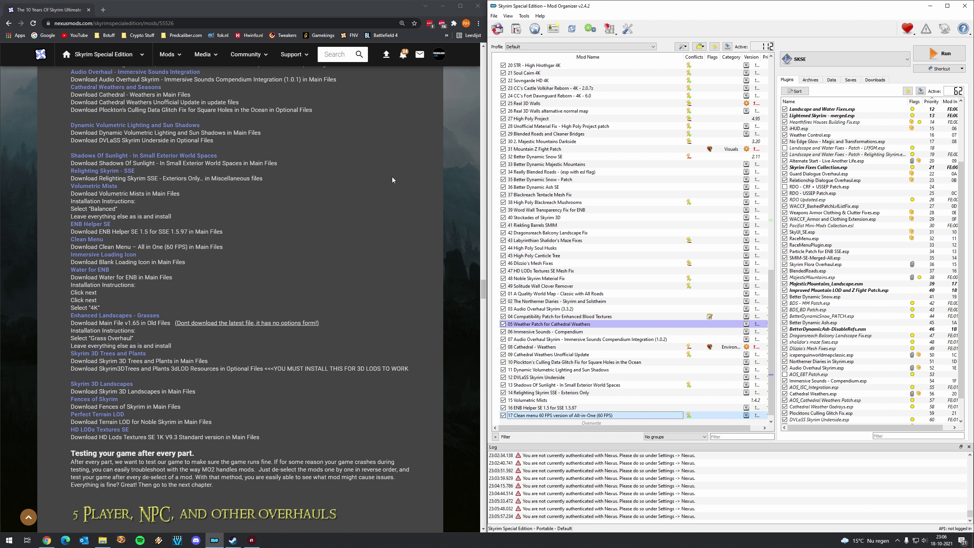
# Step: Install the archive 18 Blank Loading Icon manually and enable the mod
pyautogui.click(517, 29)
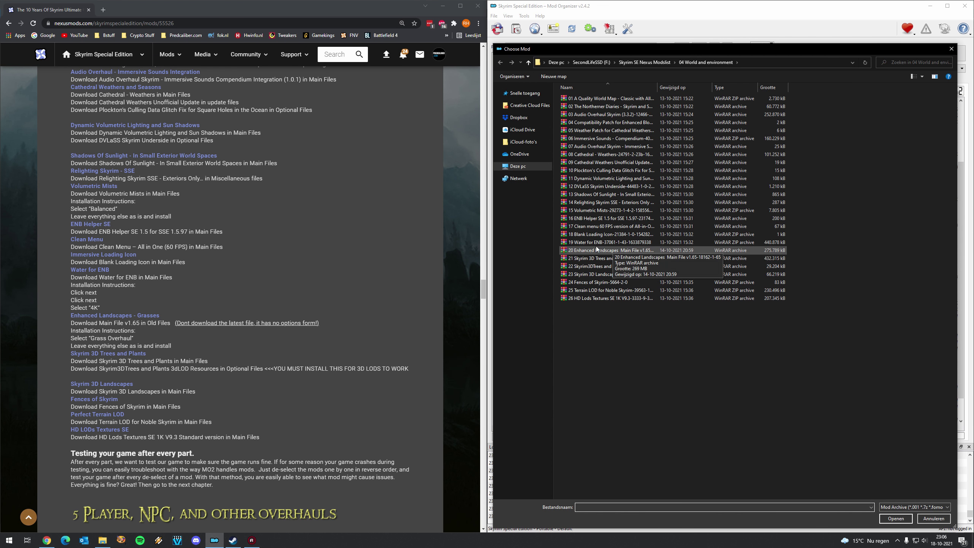
pyautogui.doubleClick(594, 236)
pyautogui.click(672, 279)
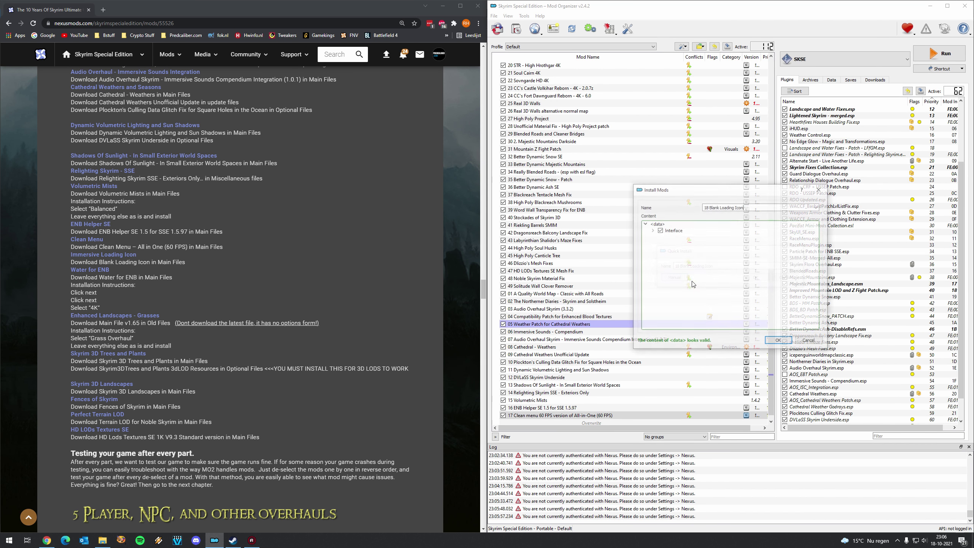
pyautogui.click(778, 340)
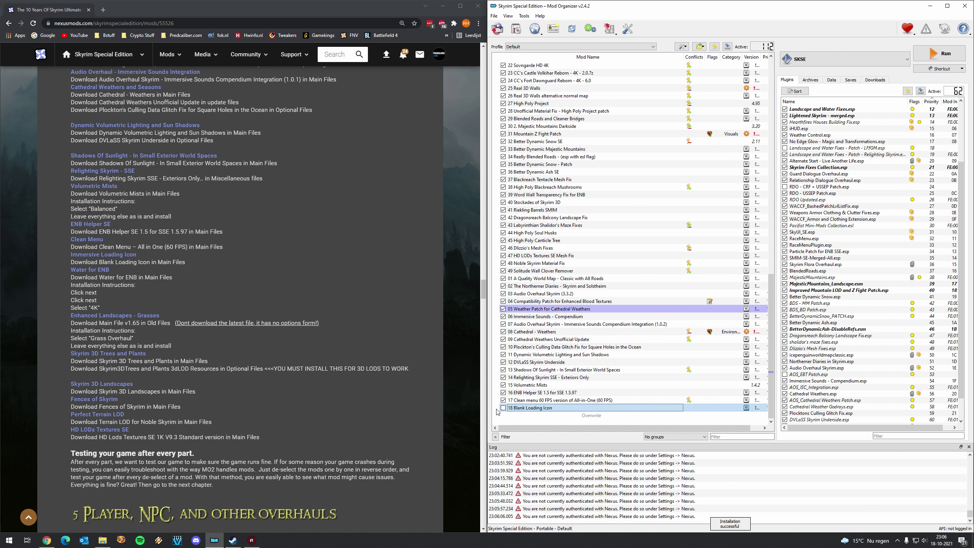
pyautogui.click(503, 409)
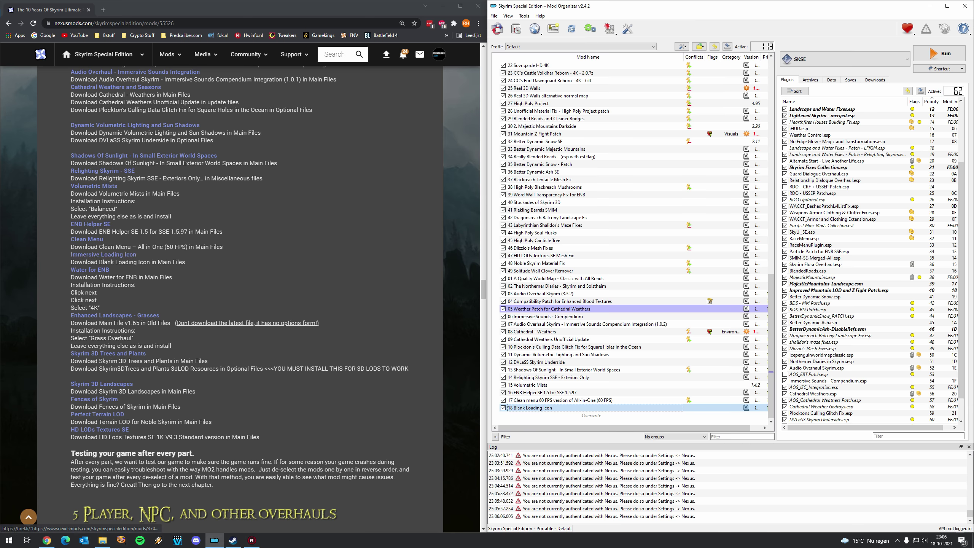
# Step: Install the Water for ENB archive as 19 Water for ENB with 4K textures and the Shades of Skyrim water color, and enable the mod
pyautogui.click(517, 30)
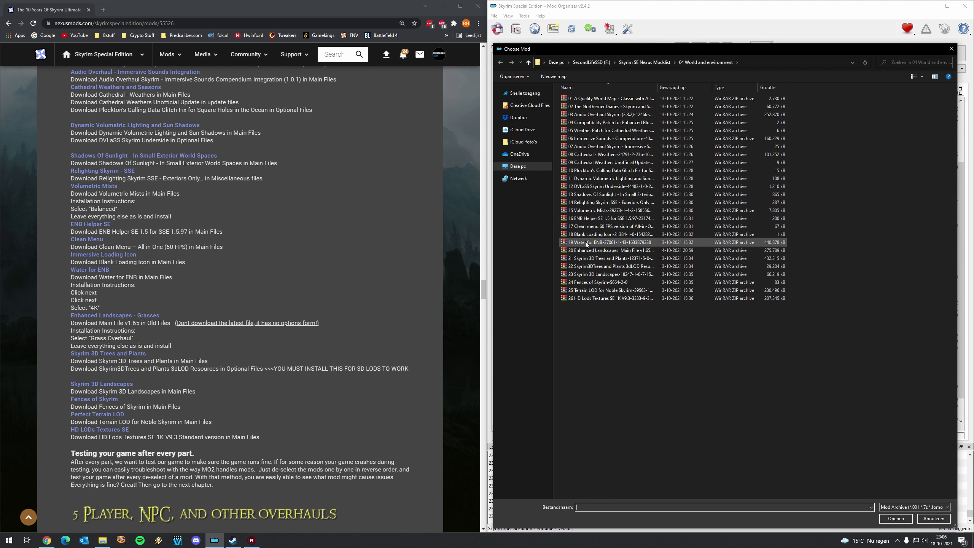
pyautogui.doubleClick(586, 241)
pyautogui.click(625, 185)
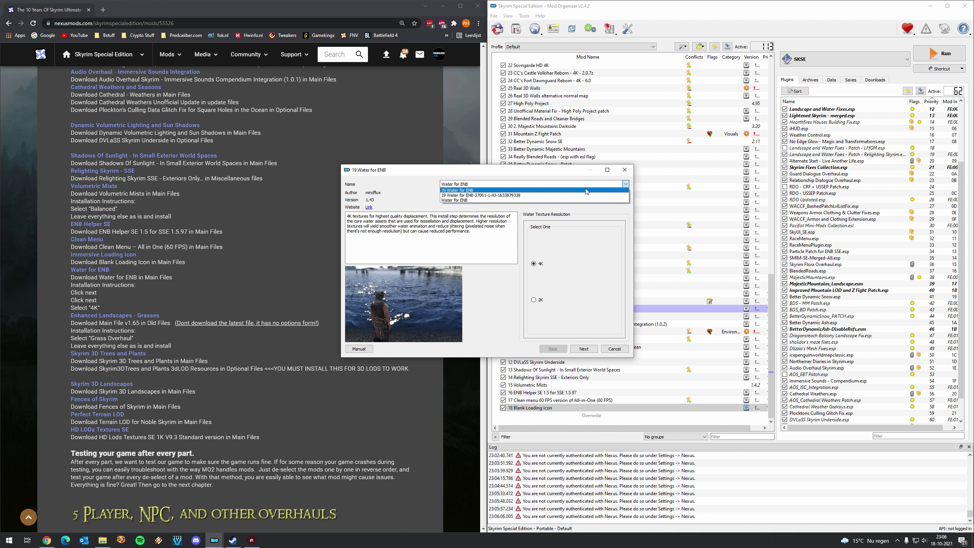
pyautogui.click(587, 190)
pyautogui.click(584, 349)
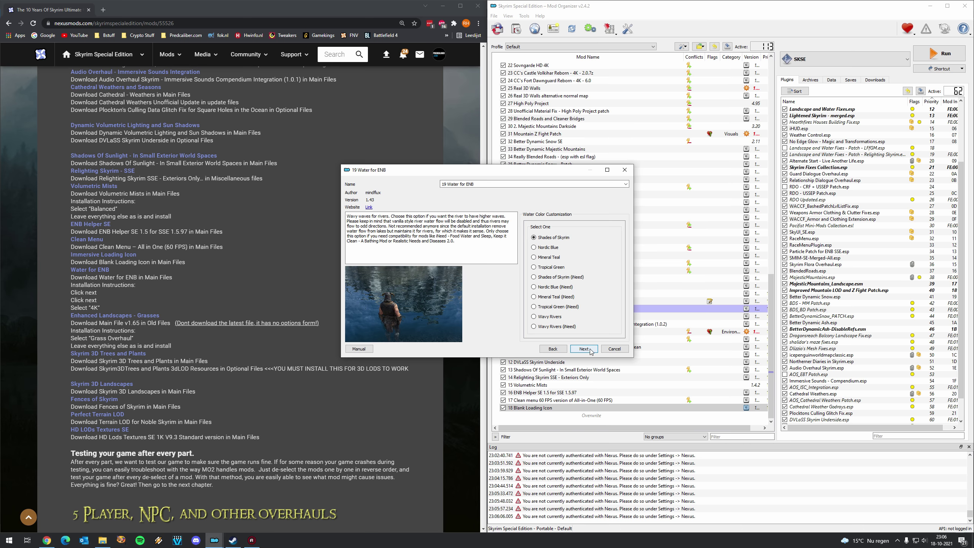
pyautogui.click(574, 348)
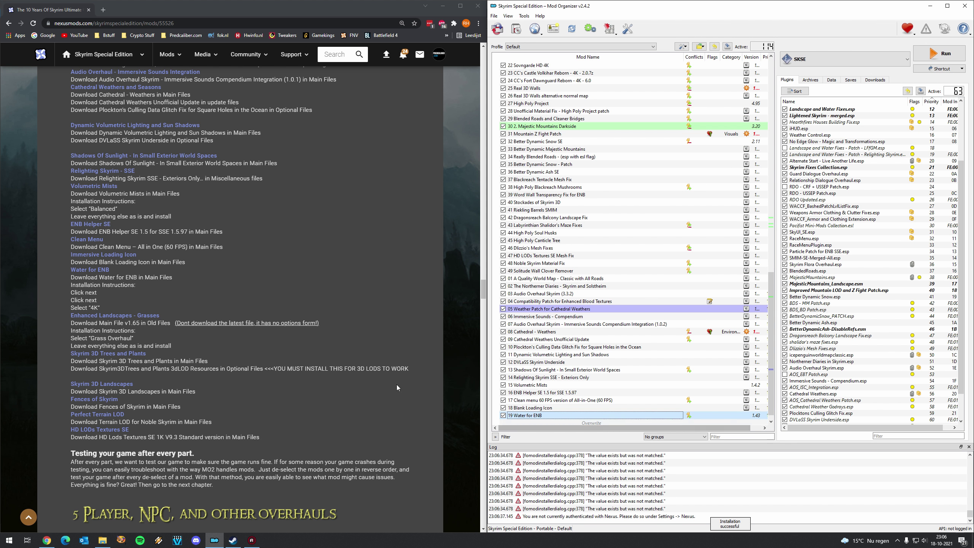
# Step: Open the guide's Enhanced Landscapes - Grasses page, locate Main File v1.65 among its old files, and return to the guide
pyautogui.scroll(-1, 142, 284)
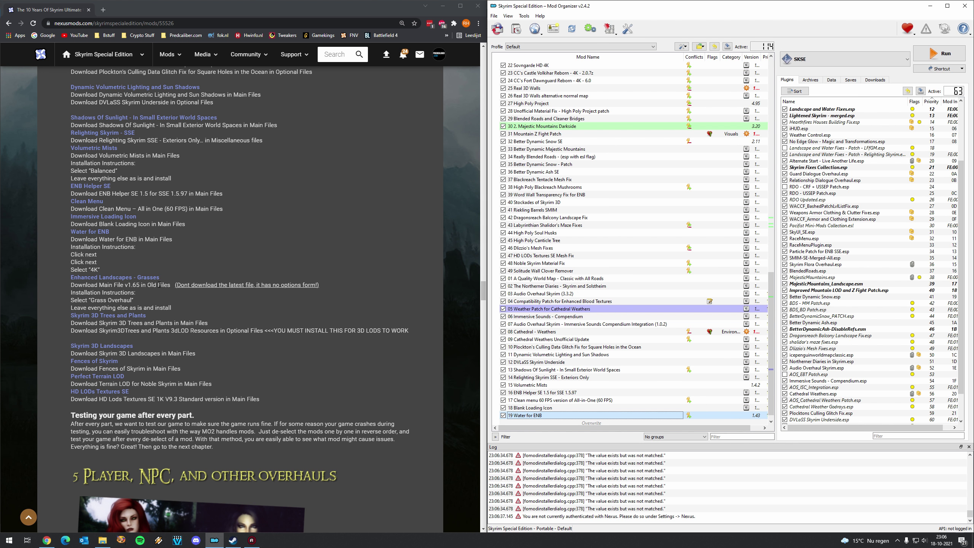
pyautogui.moveTo(172, 285); pyautogui.dragTo(319, 287)
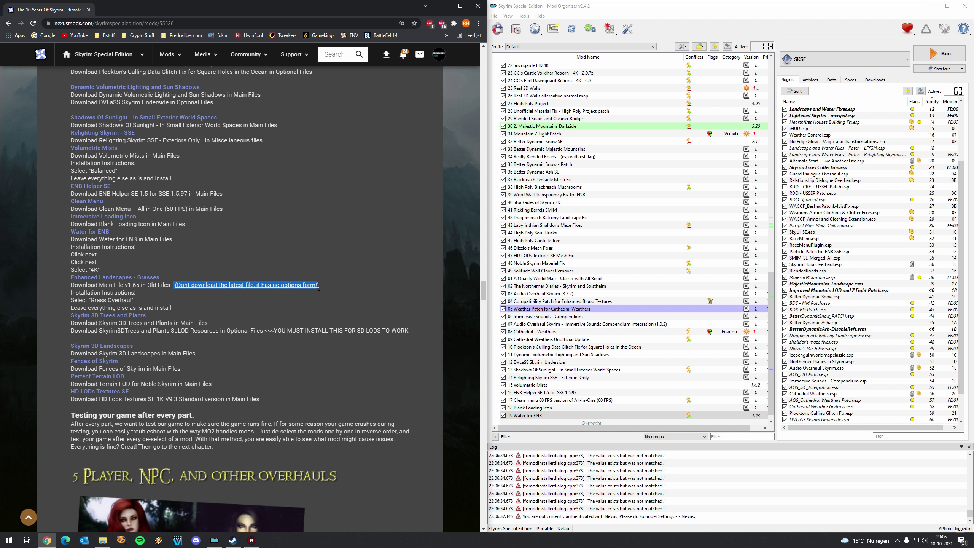
pyautogui.click(170, 280)
pyautogui.rightClick(135, 278)
pyautogui.click(148, 284)
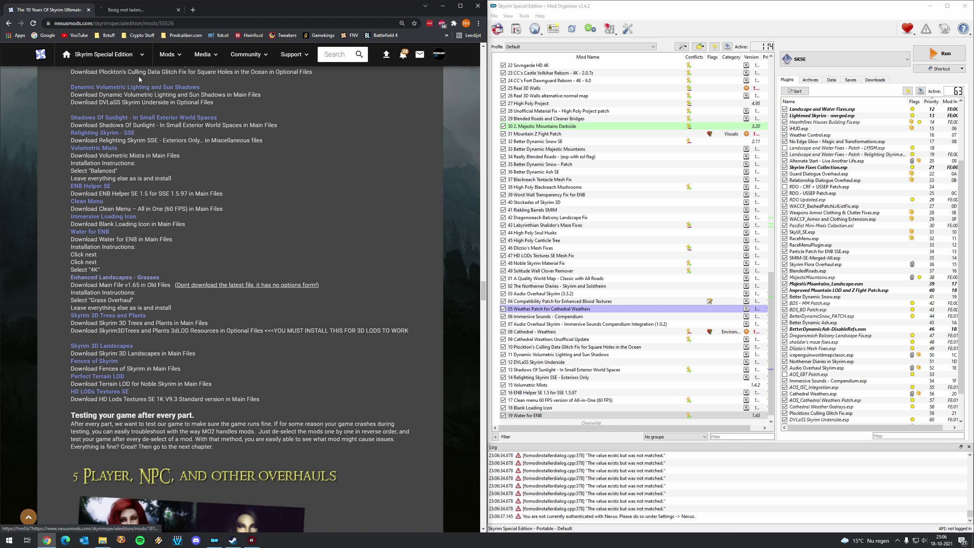
pyautogui.click(128, 11)
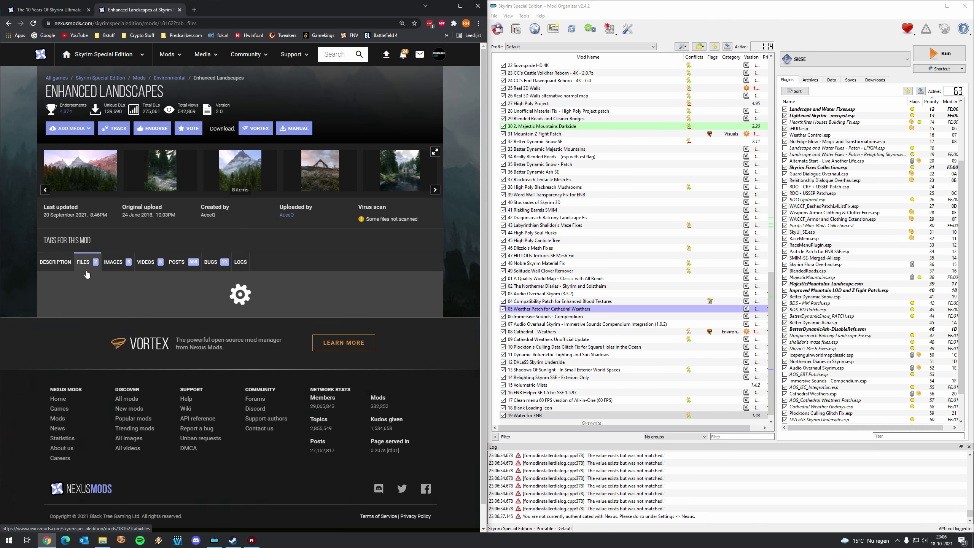
pyautogui.scroll(-7, 149, 282)
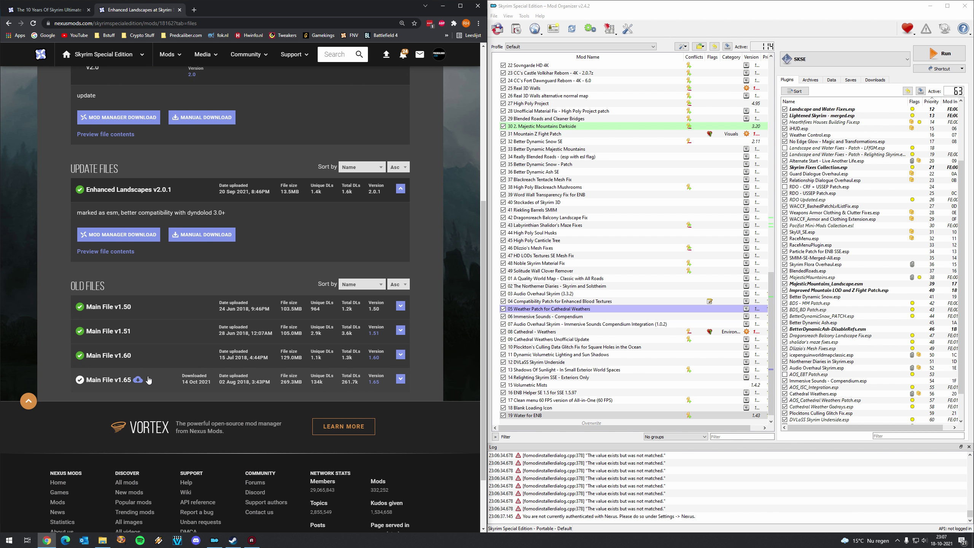
pyautogui.scroll(3, 162, 315)
pyautogui.scroll(5, 162, 316)
pyautogui.click(69, 11)
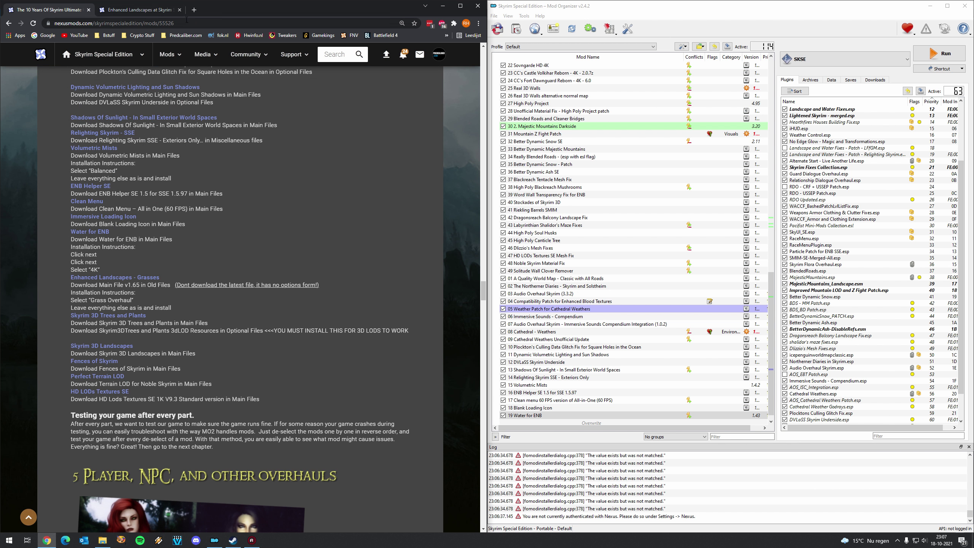
pyautogui.click(180, 10)
# Step: Install the Enhanced Landscapes archive as 20 Enhanced Landscapes Main File with the Grass Overhaul option, and enable the mod
pyautogui.click(516, 28)
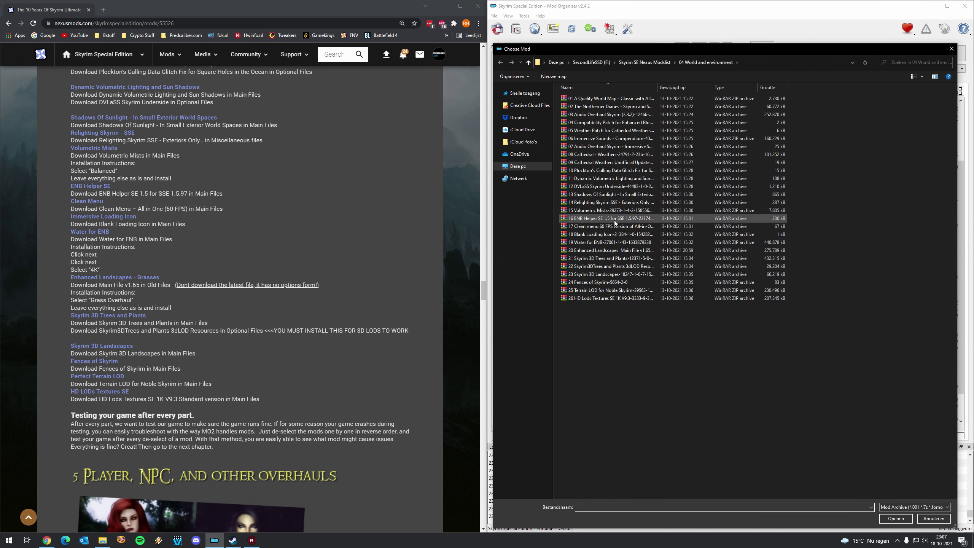
pyautogui.doubleClick(590, 251)
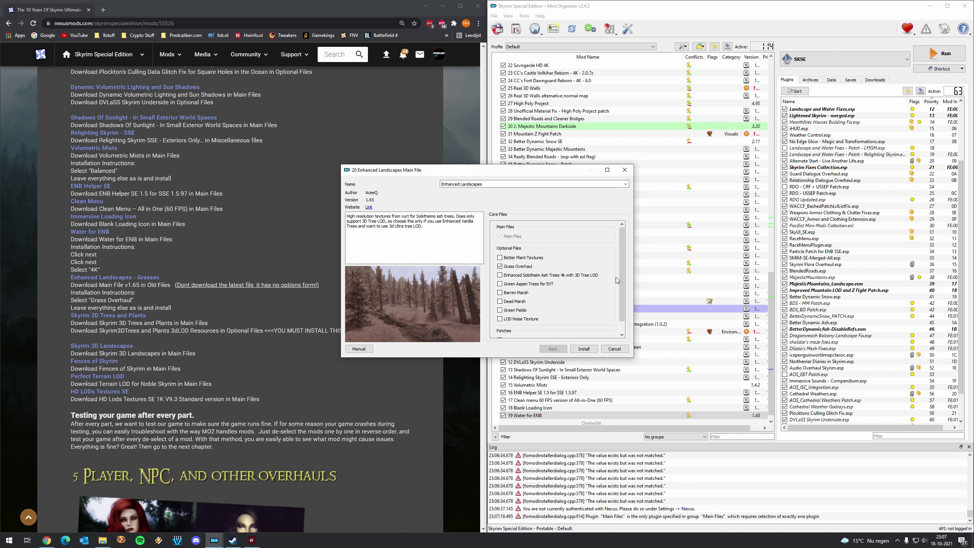
pyautogui.scroll(-1, 624, 312)
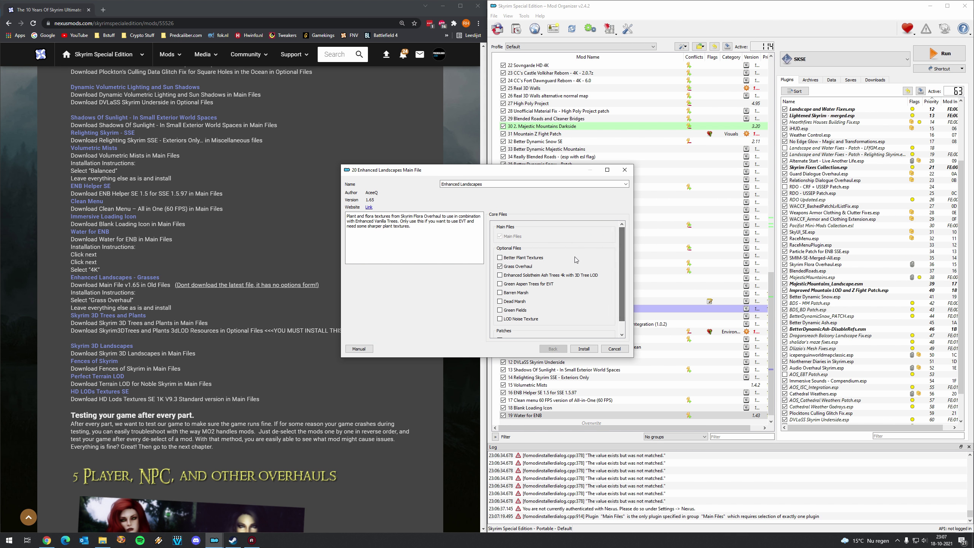
pyautogui.scroll(1, 576, 261)
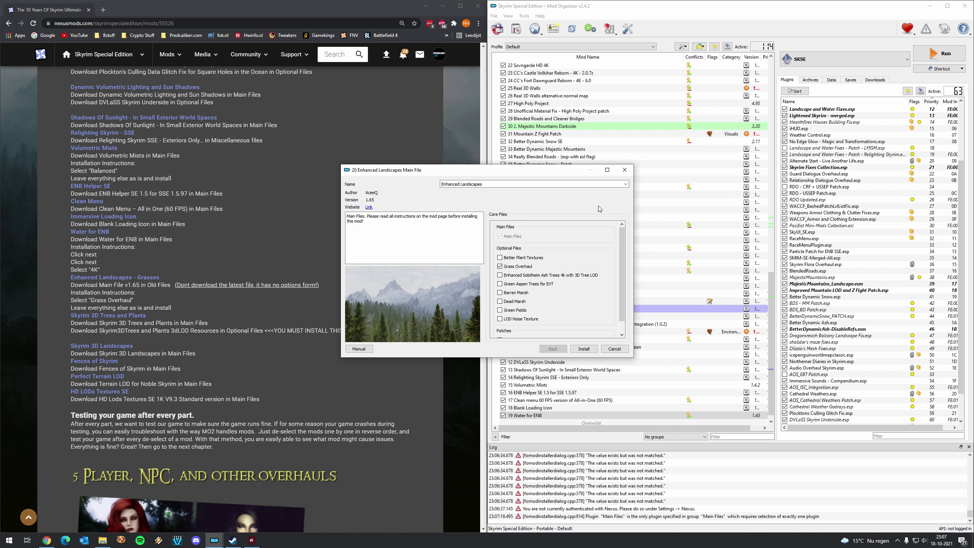
pyautogui.click(626, 184)
pyautogui.click(499, 198)
pyautogui.click(584, 349)
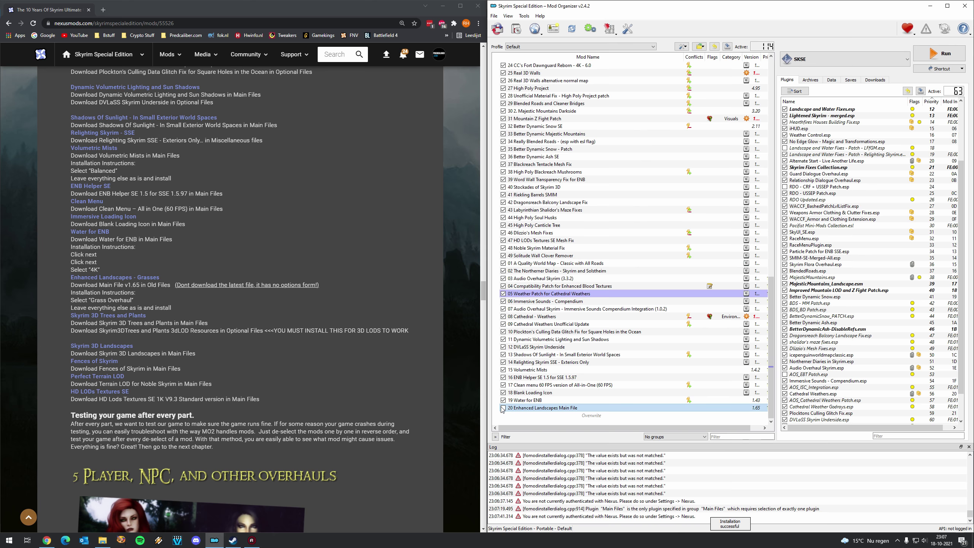
pyautogui.click(503, 408)
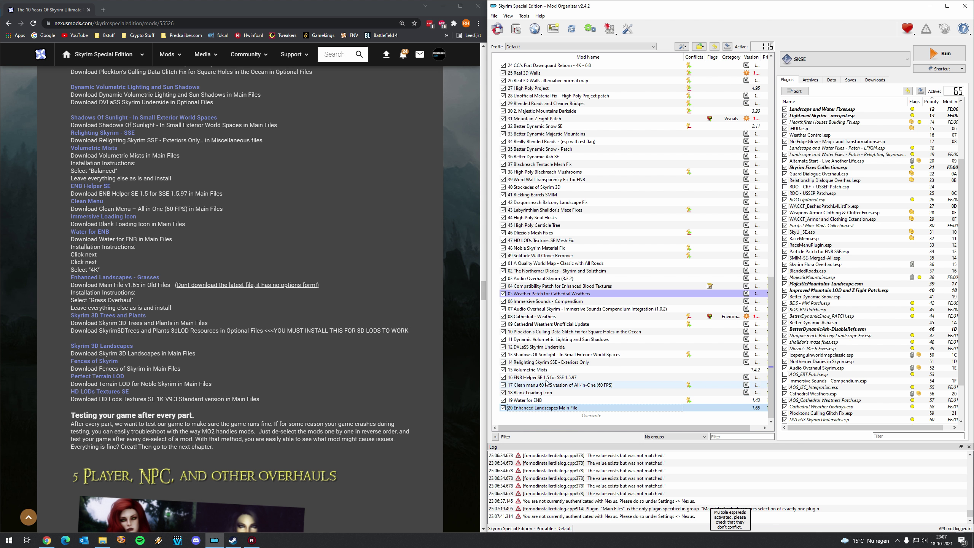
# Step: Open the guide's Skyrim 3D Trees and Plants page and locate the main file and the optional 3dLOD Resources file
pyautogui.rightClick(127, 316)
pyautogui.click(136, 323)
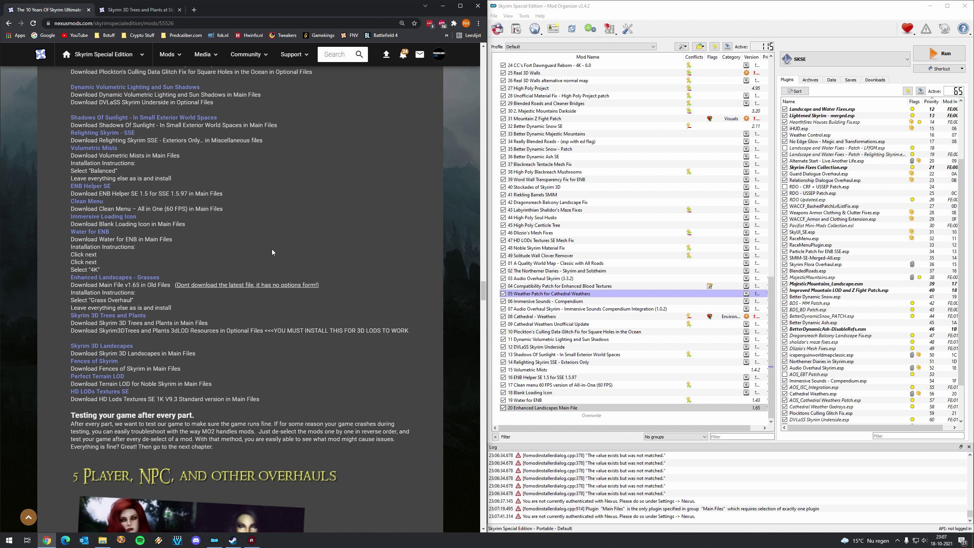
pyautogui.click(153, 10)
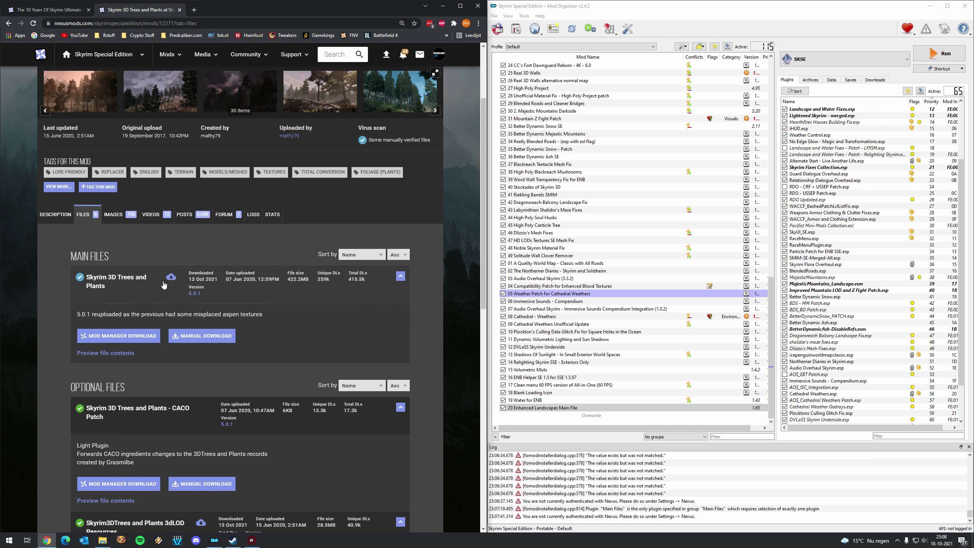
pyautogui.click(50, 9)
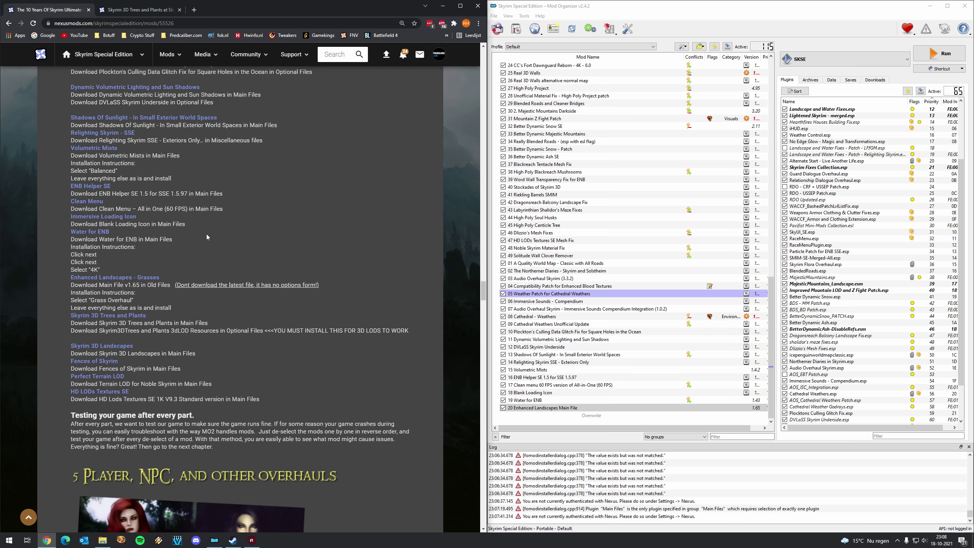
pyautogui.click(128, 6)
pyautogui.scroll(-2, 167, 176)
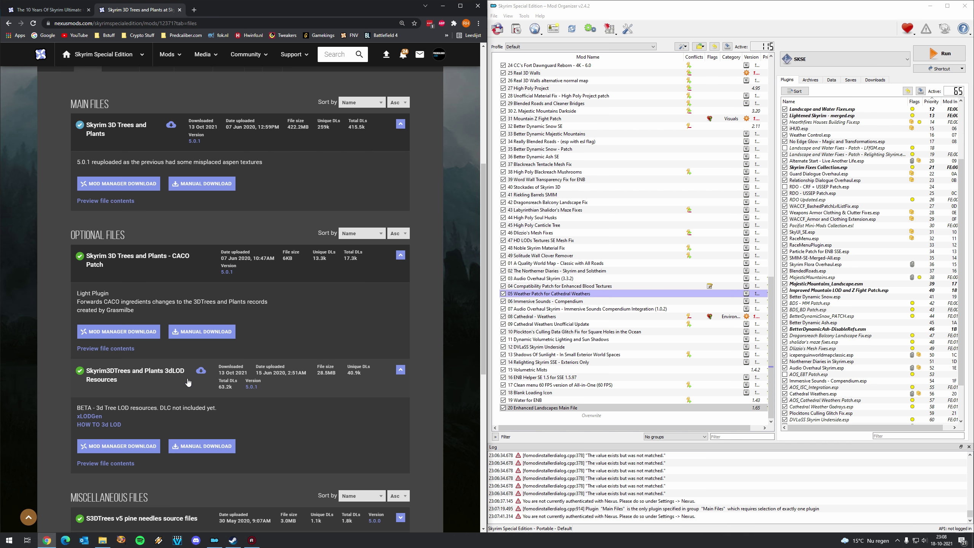
pyautogui.scroll(-1, 186, 376)
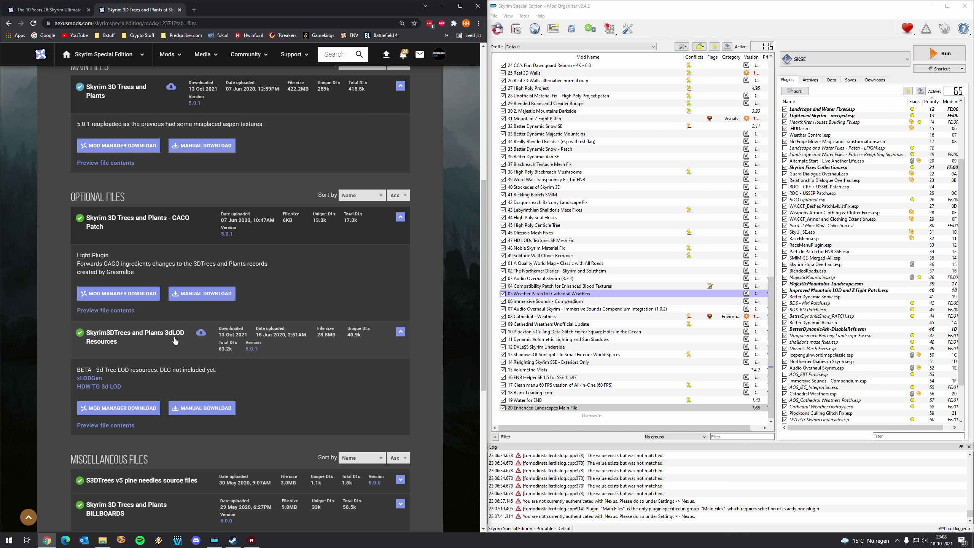
pyautogui.scroll(1, 176, 352)
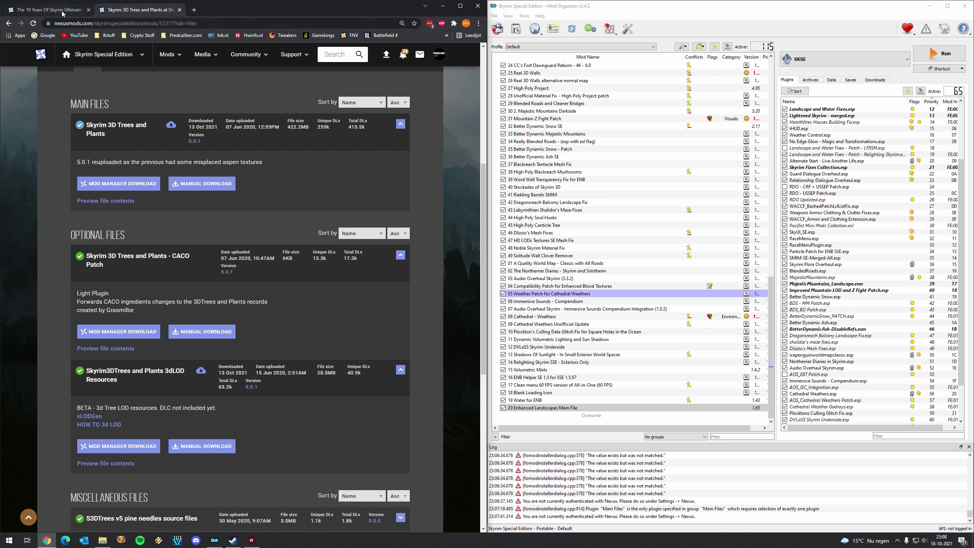
pyautogui.hotkey('ctrl', 'w')
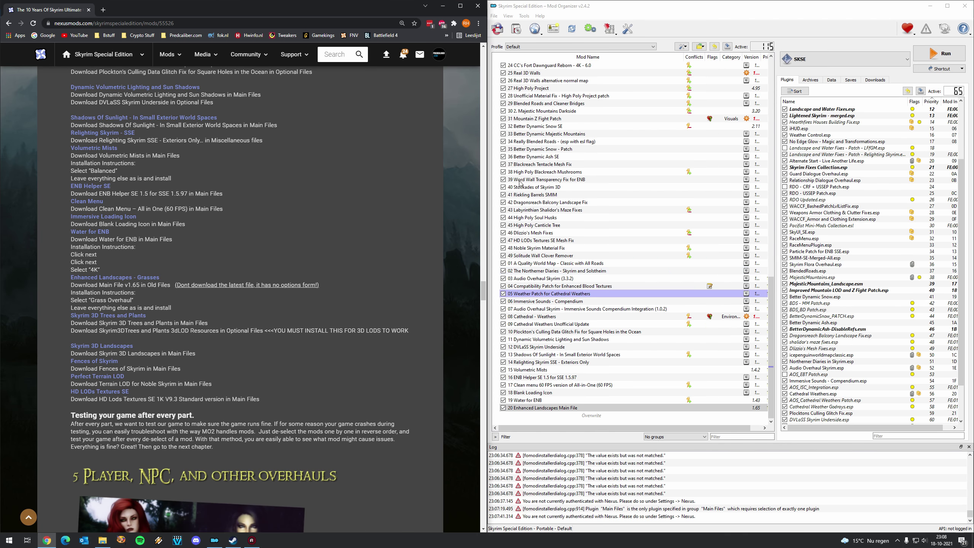
# Step: Install the Skyrim 3D Trees and Plants archive as 21 Skyrim 3D Trees and Plants, and enable the mod
pyautogui.click(516, 29)
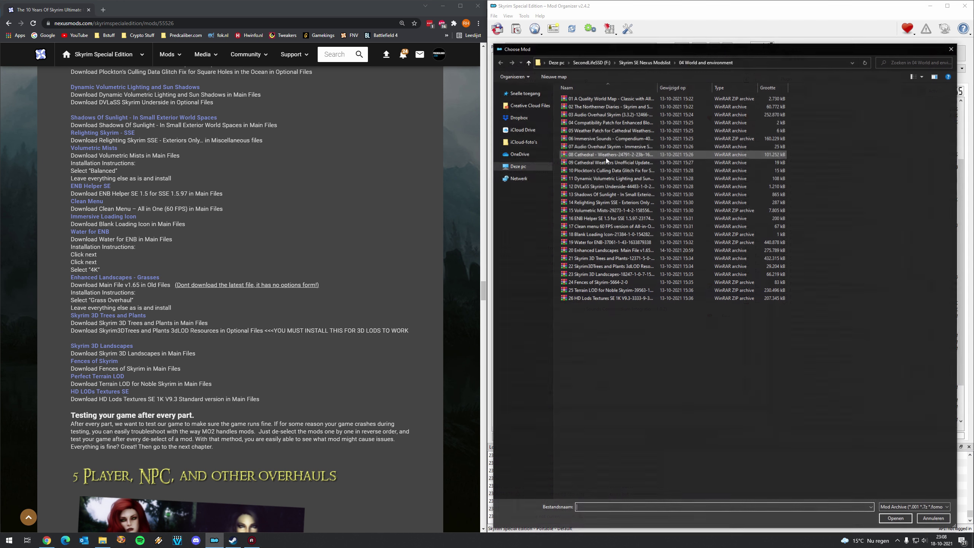
pyautogui.doubleClick(590, 259)
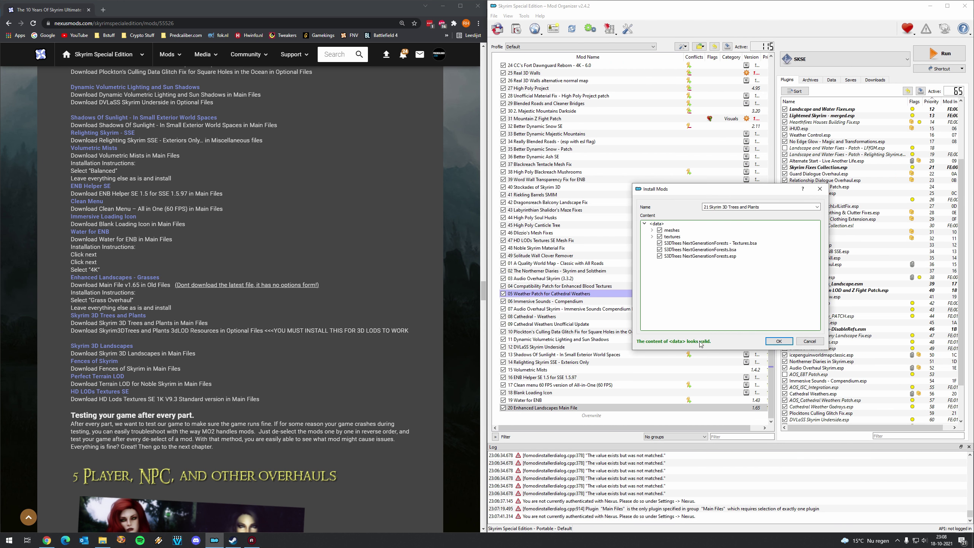
pyautogui.click(779, 341)
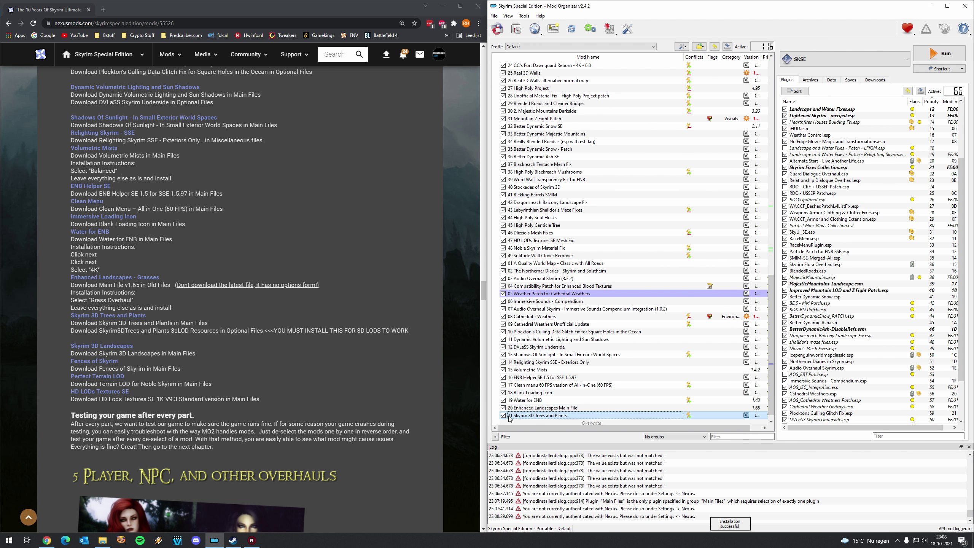
# Step: Install the 3dLOD Resources archive as 22 Skyrim3DTrees and Plants 3dLOD Resources, and enable the mod
pyautogui.click(498, 29)
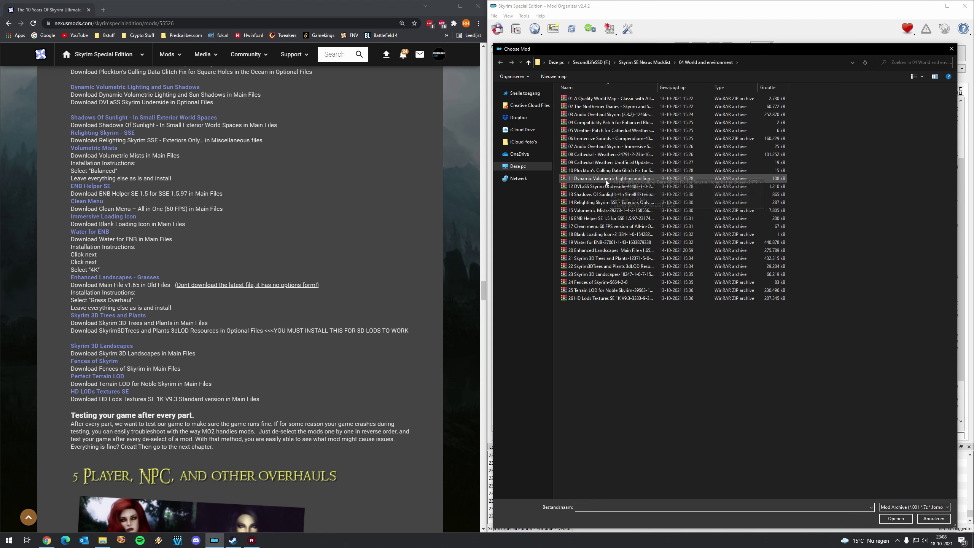
pyautogui.doubleClick(613, 266)
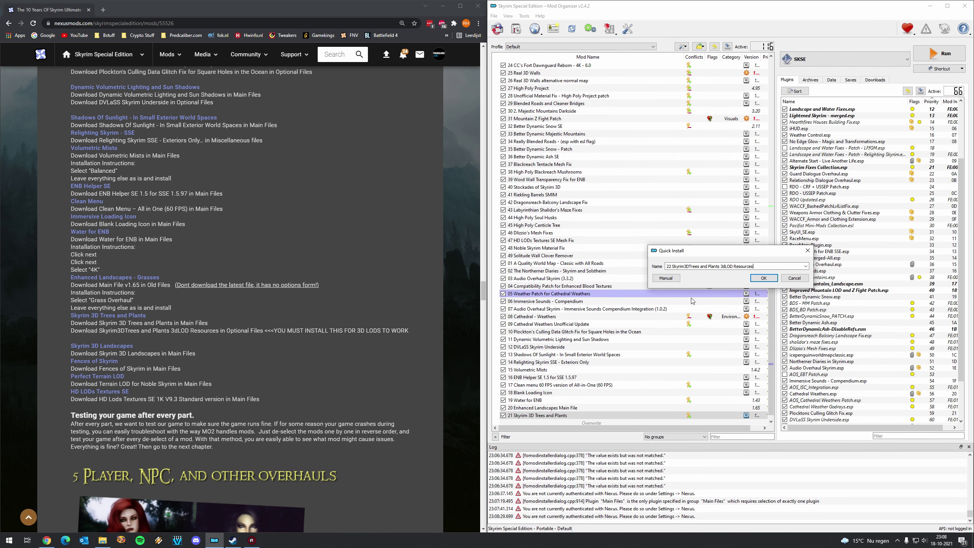
pyautogui.click(666, 277)
pyautogui.click(781, 347)
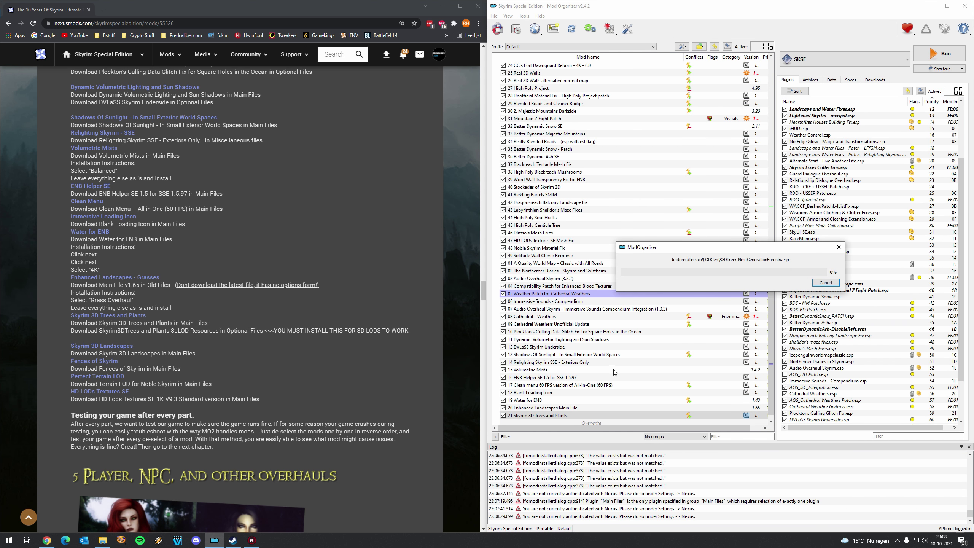
pyautogui.click(503, 416)
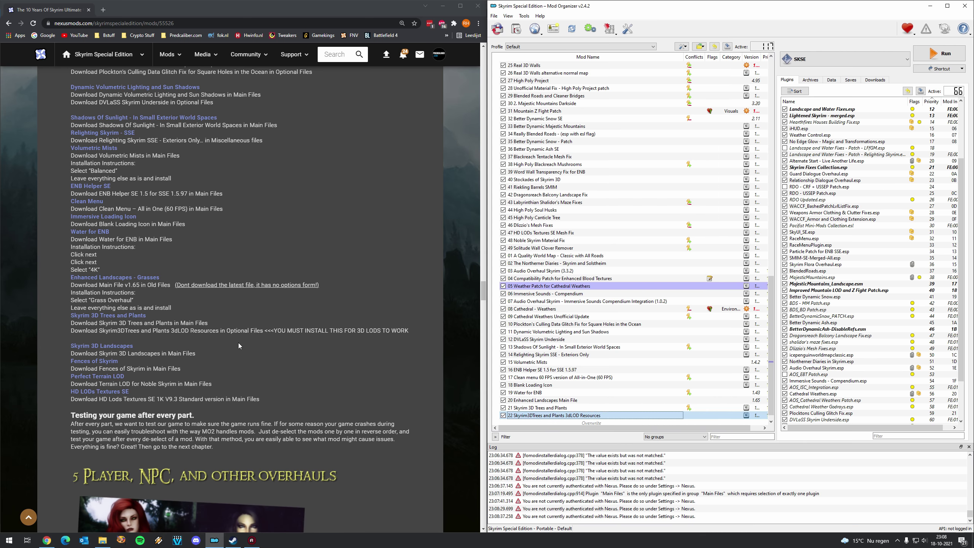
# Step: Install the Skyrim 3D Landscapes archive as 23 Skyrim 3D Landscapes, and enable the mod
pyautogui.click(516, 30)
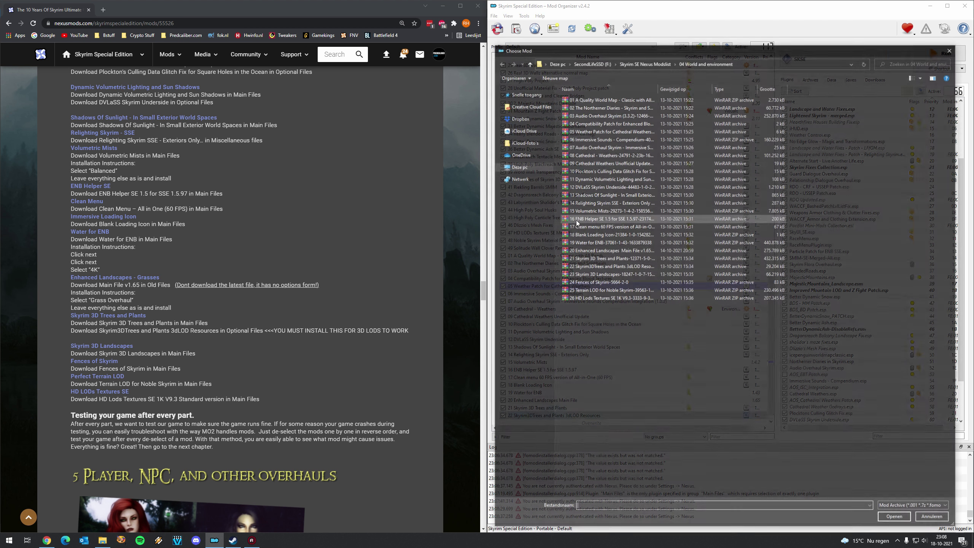
pyautogui.doubleClick(592, 275)
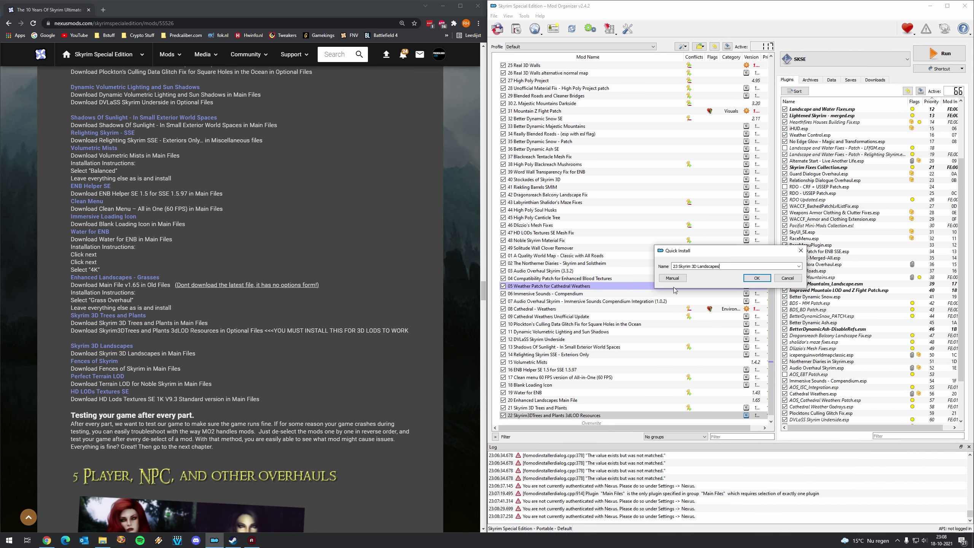
pyautogui.click(674, 287)
pyautogui.click(782, 342)
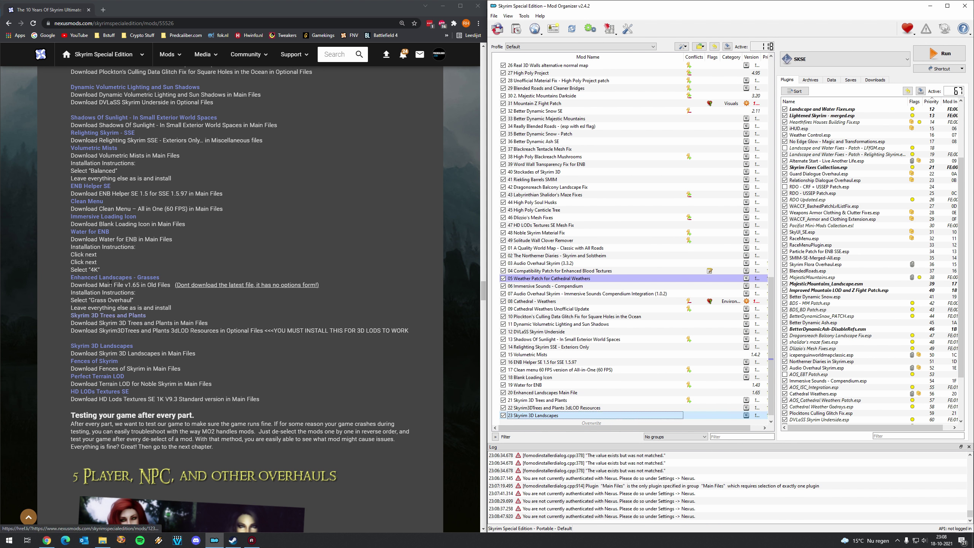
# Step: Open the guide's Skyrim 3D Trees and Plants and Skyrim 3D Landscapes pages in new tabs
pyautogui.rightClick(118, 321)
pyautogui.click(142, 323)
pyautogui.rightClick(113, 345)
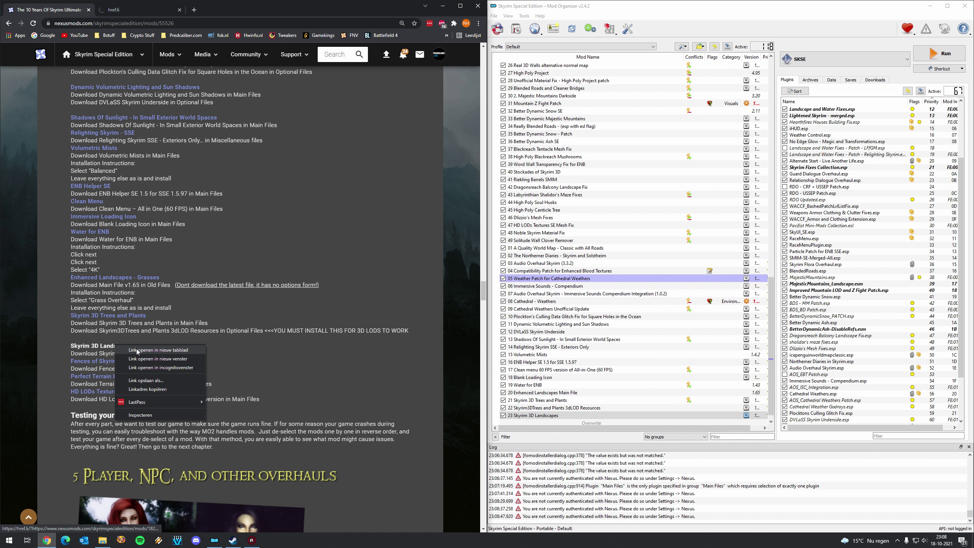
pyautogui.click(138, 350)
# Step: Look through the first several gallery images on the Skyrim 3D Trees and Plants page, and close the viewer
pyautogui.click(137, 10)
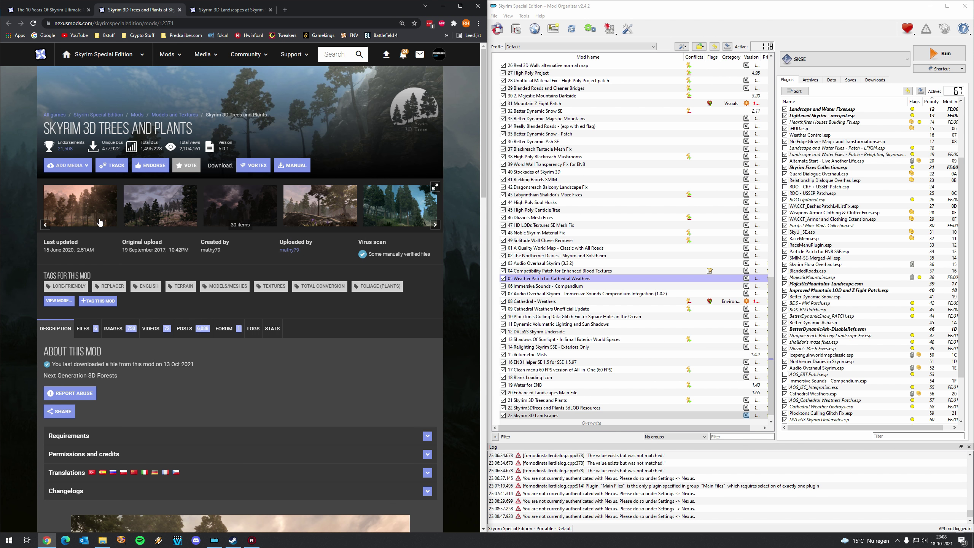
pyautogui.click(235, 235)
pyautogui.click(463, 294)
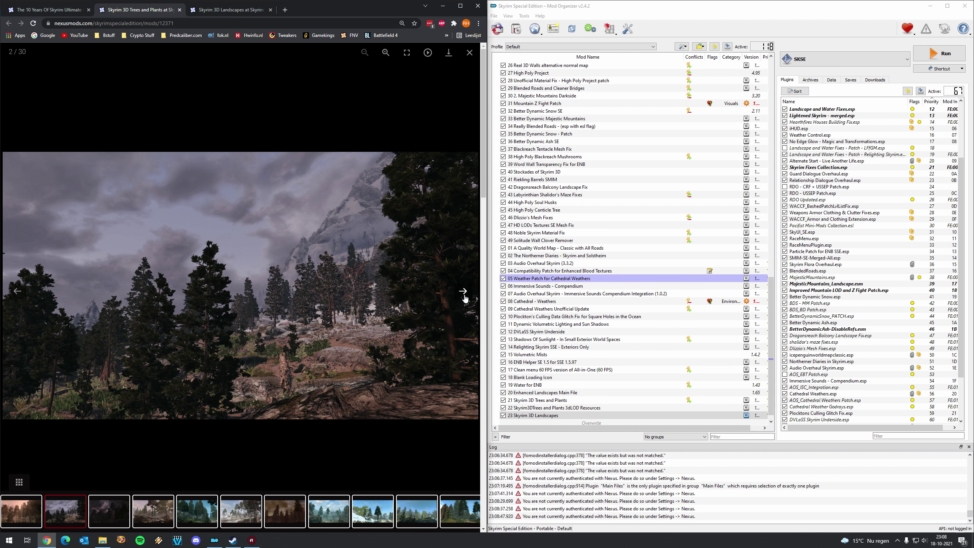
pyautogui.click(464, 296)
pyautogui.click(465, 297)
pyautogui.click(465, 297)
pyautogui.click(464, 297)
pyautogui.click(465, 298)
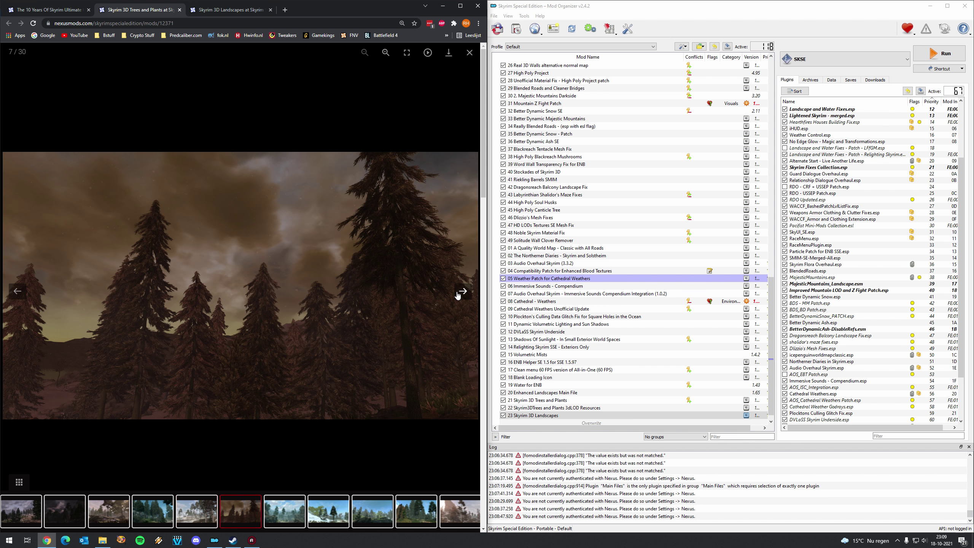
pyautogui.click(465, 297)
pyautogui.click(469, 53)
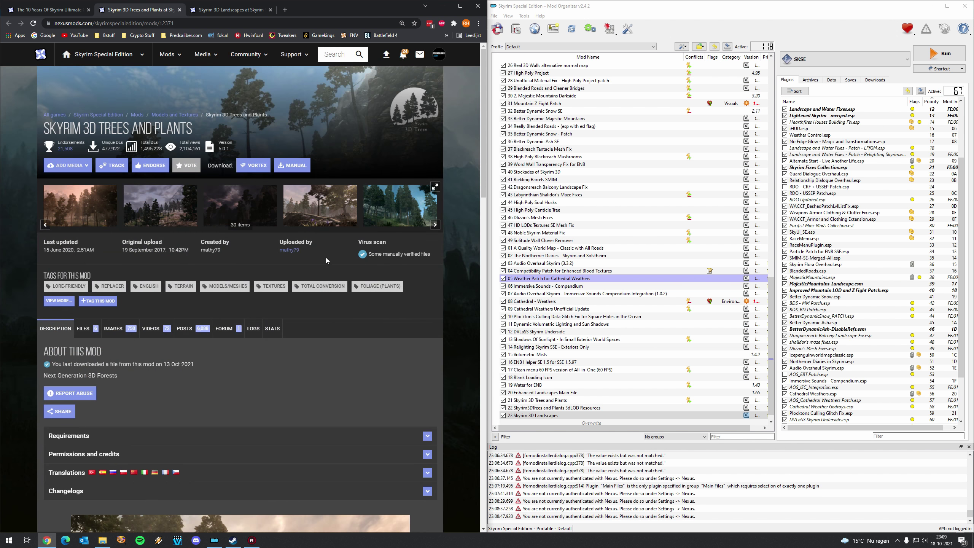
# Step: Close the Trees and Plants page, look through the Skyrim 3D Landscapes gallery images, and return to the guide
pyautogui.click(219, 9)
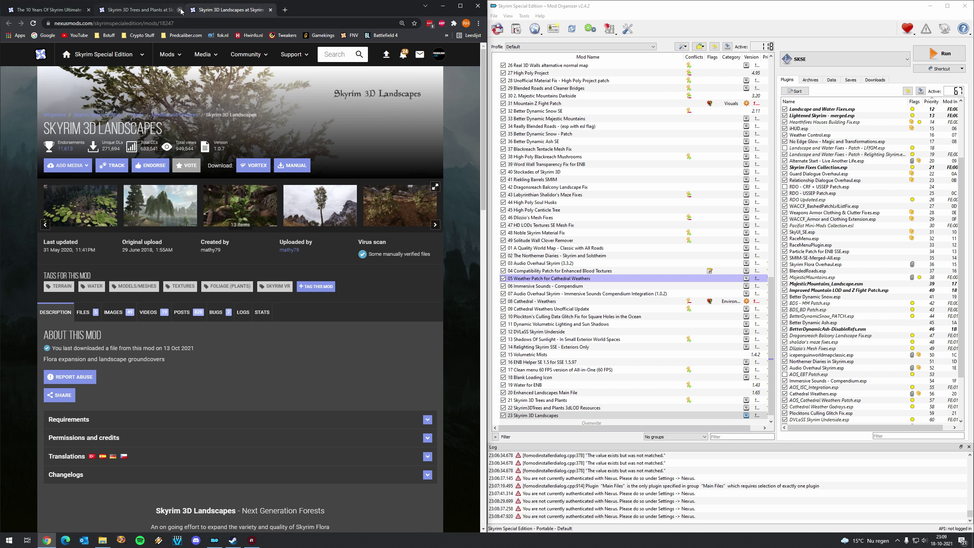
pyautogui.click(180, 10)
pyautogui.click(107, 215)
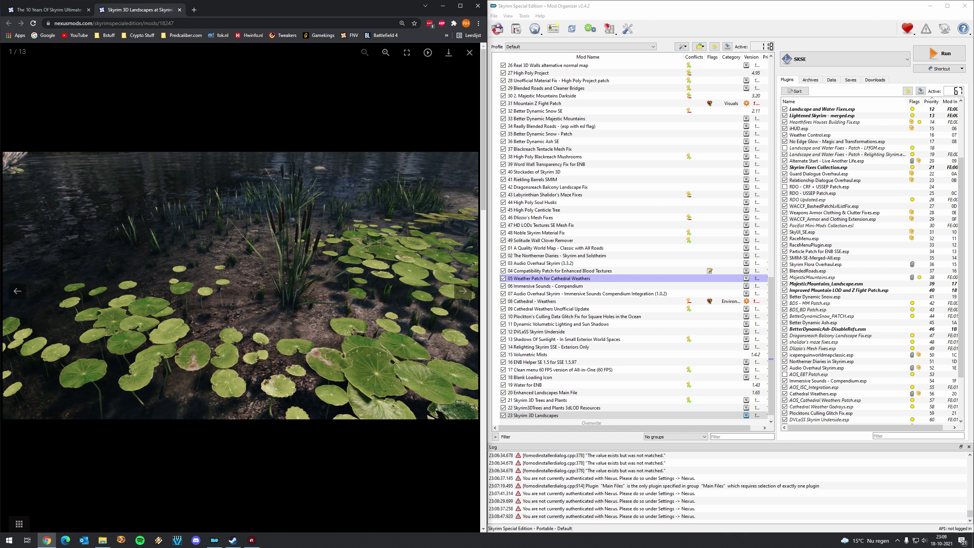
pyautogui.click(463, 298)
pyautogui.click(462, 300)
pyautogui.click(463, 300)
pyautogui.click(462, 300)
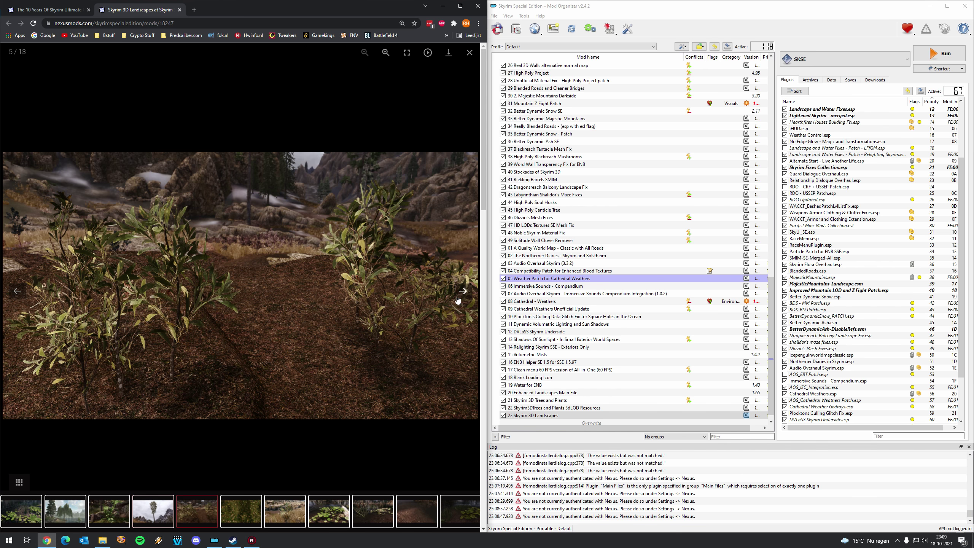
pyautogui.click(469, 53)
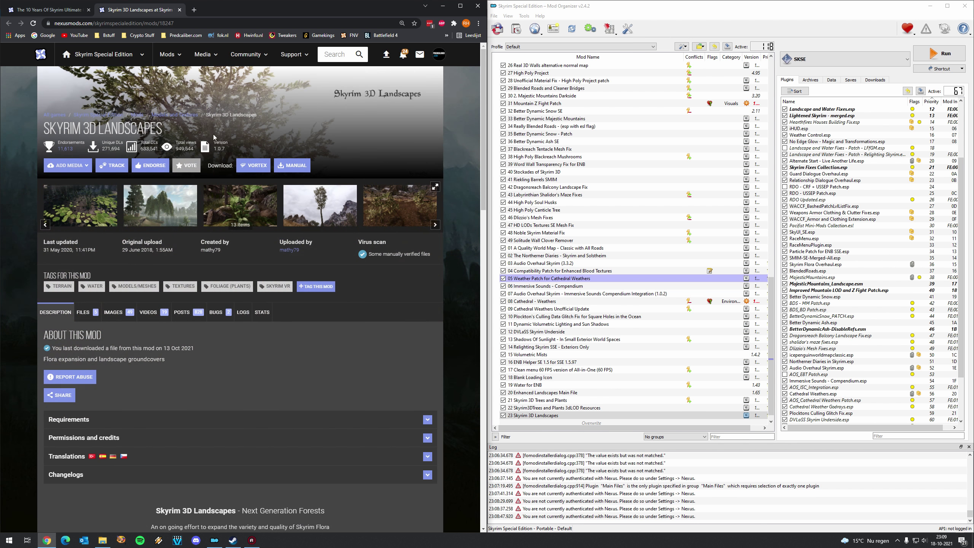
pyautogui.click(180, 10)
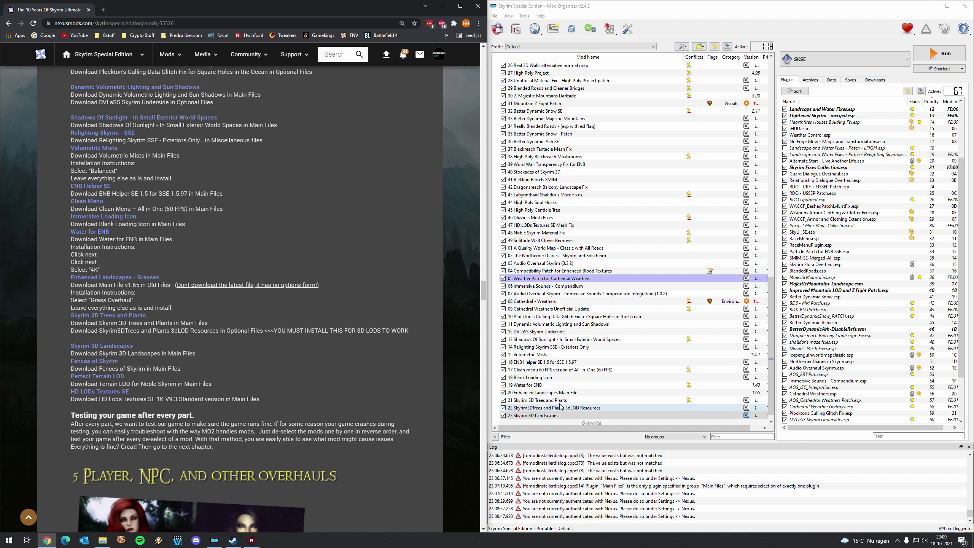
# Step: Install the Fences of Skyrim archive as 24 Fences of Skyrim, and enable the mod
pyautogui.scroll(-1, 238, 300)
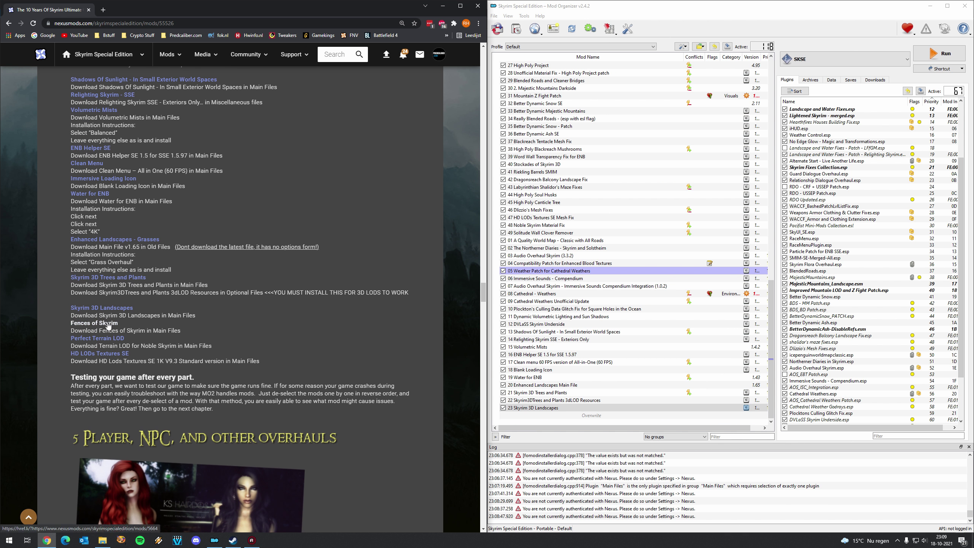
pyautogui.click(516, 29)
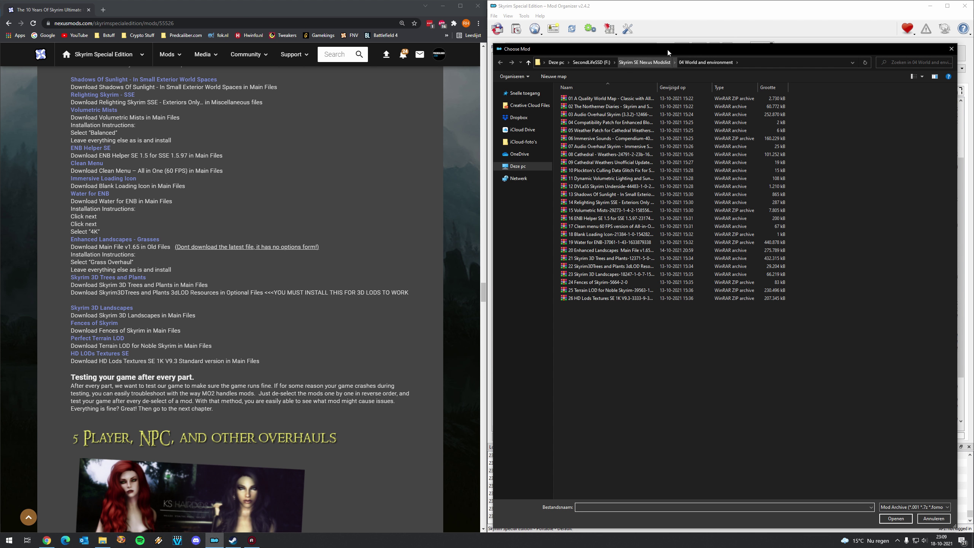
pyautogui.moveTo(668, 49)
pyautogui.mouseDown()
pyautogui.moveTo(696, 65)
pyautogui.moveTo(714, 285)
pyautogui.moveTo(679, 50)
pyautogui.mouseUp()
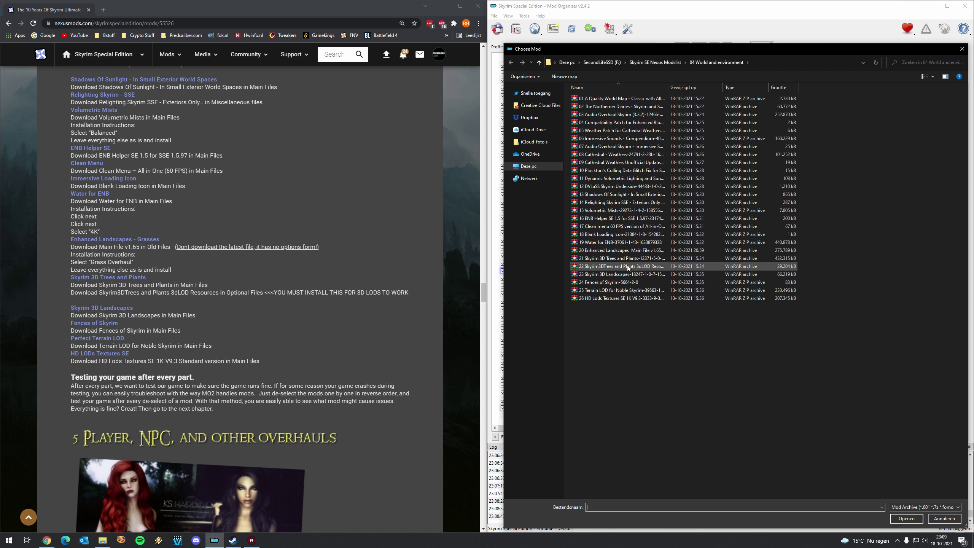
pyautogui.doubleClick(661, 281)
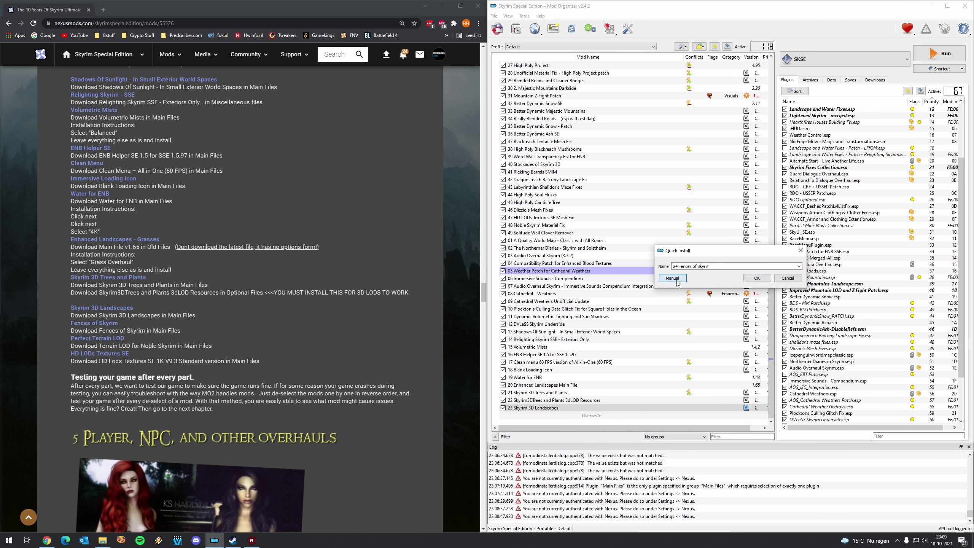
pyautogui.click(757, 277)
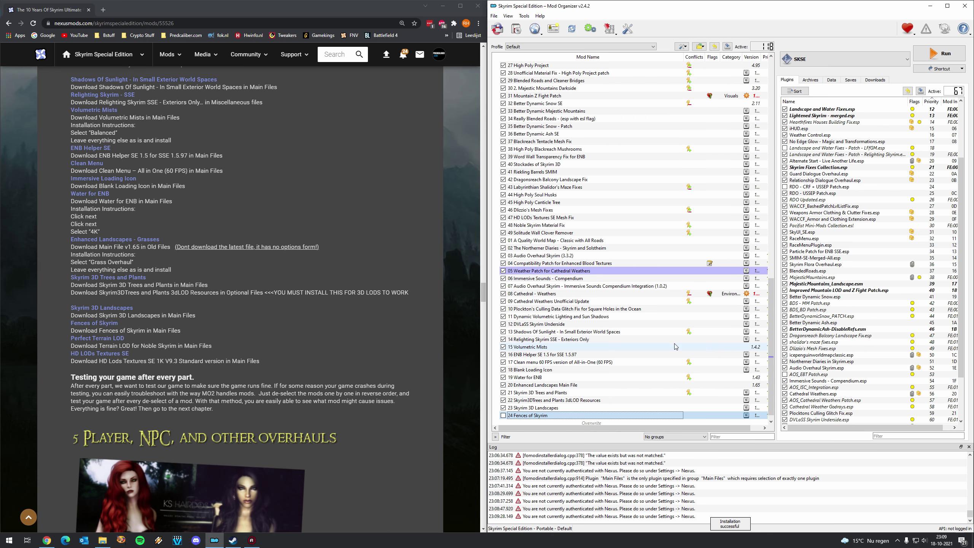
pyautogui.click(504, 415)
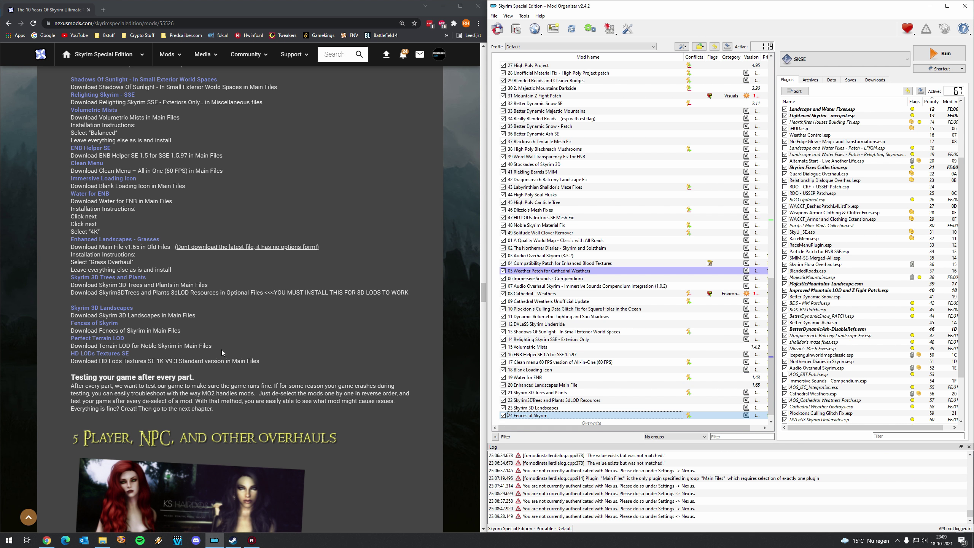
# Step: Install the Perfect Terrain LOD archive as 25 Terrain LOD for Noble Skyrim, and enable the mod
pyautogui.click(517, 29)
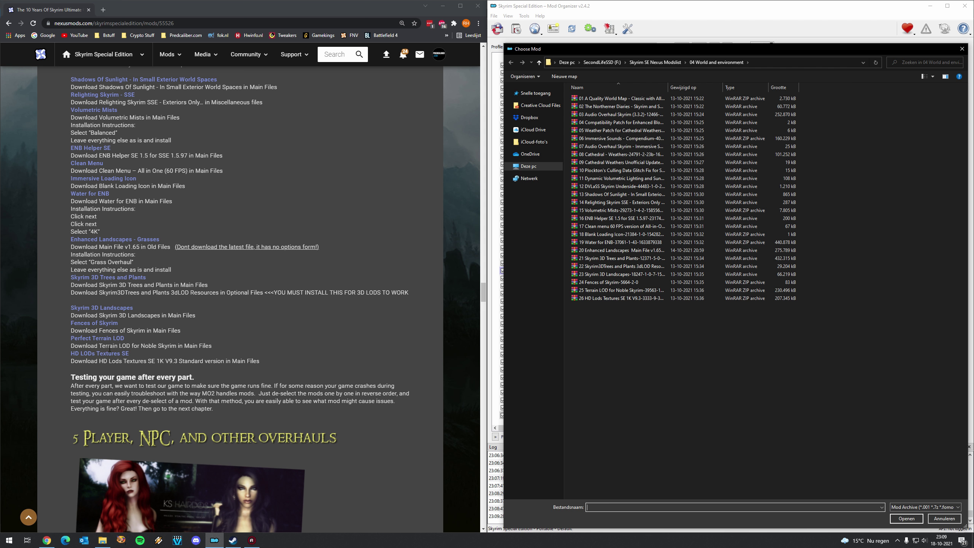
pyautogui.doubleClick(609, 291)
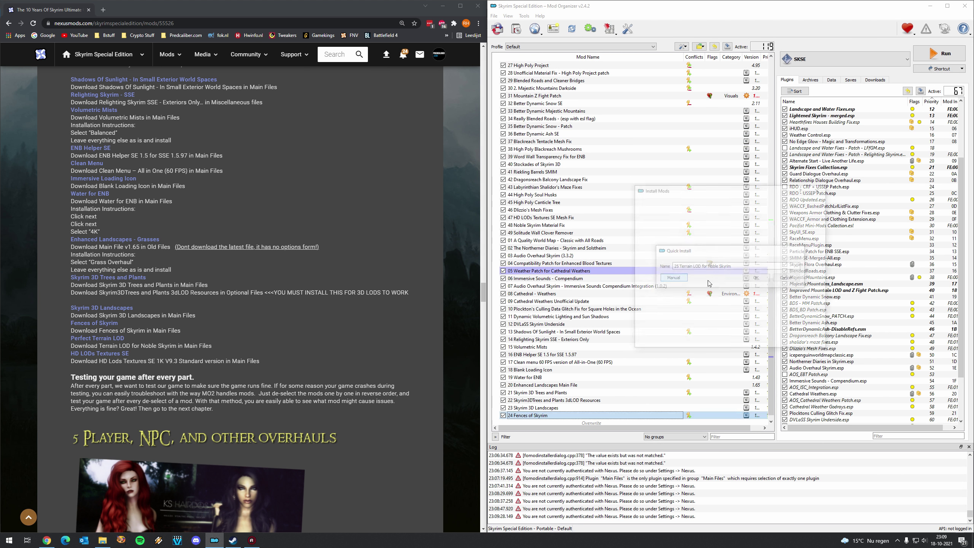
pyautogui.click(781, 344)
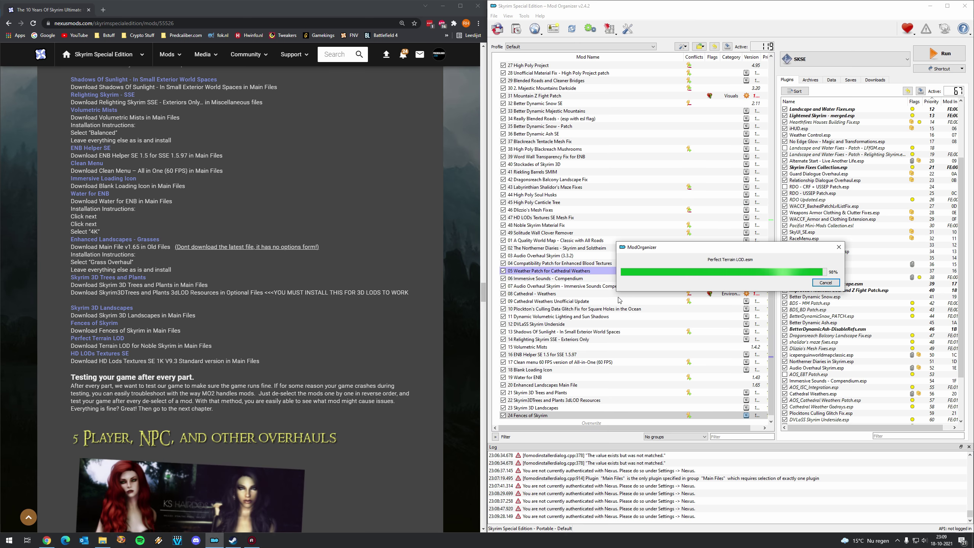
pyautogui.click(503, 416)
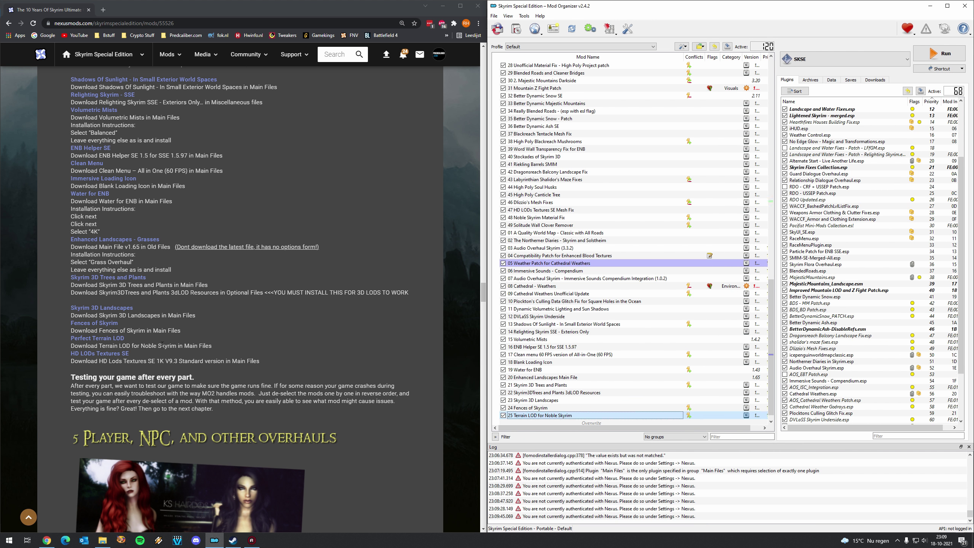
# Step: Install the HD LODs Textures SE 1K V9.3 archive as 26 HD Lods Textures SE 1K
pyautogui.click(516, 29)
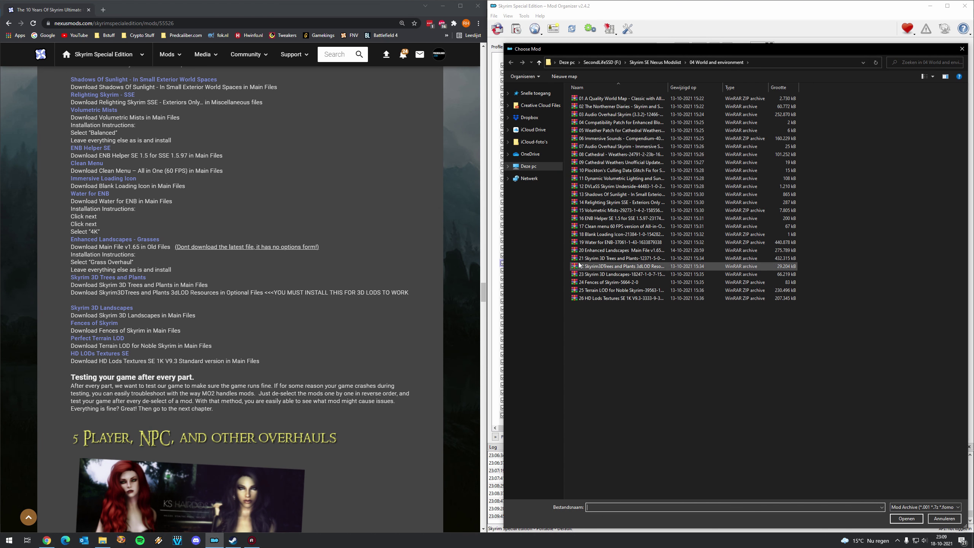
pyautogui.doubleClick(623, 298)
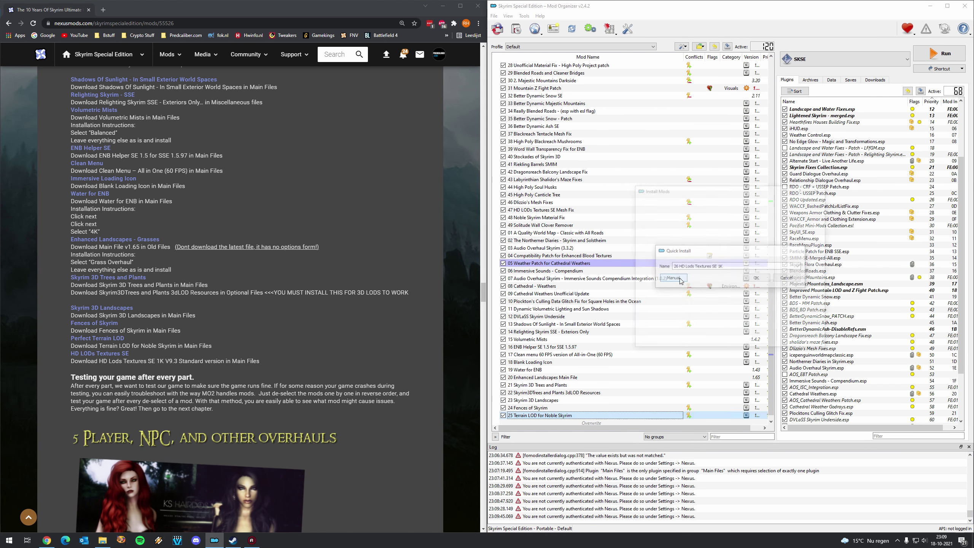
pyautogui.click(778, 341)
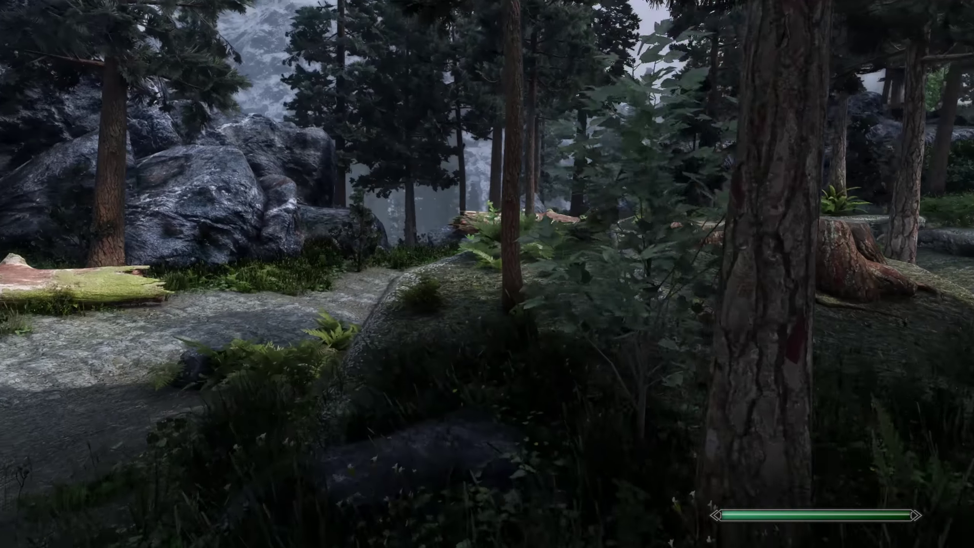
pyautogui.press('w')
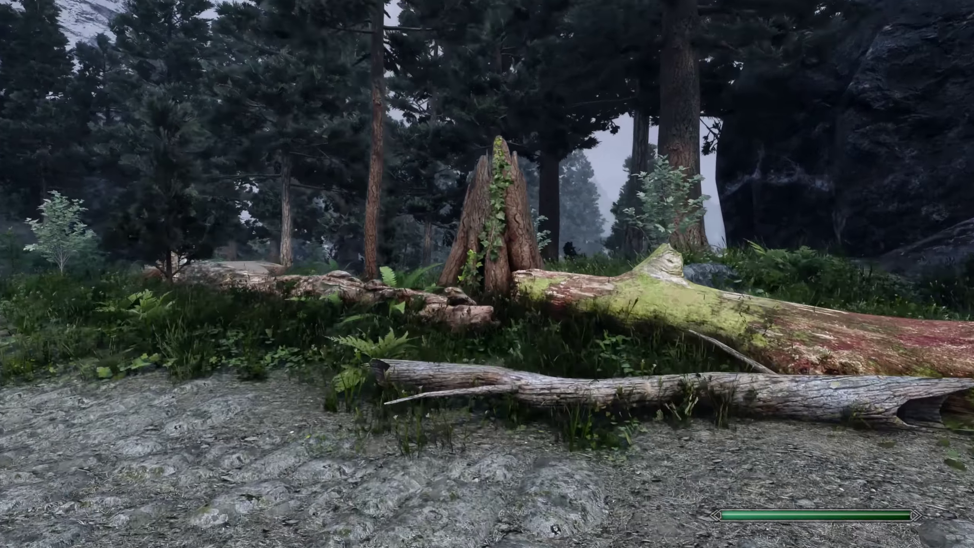